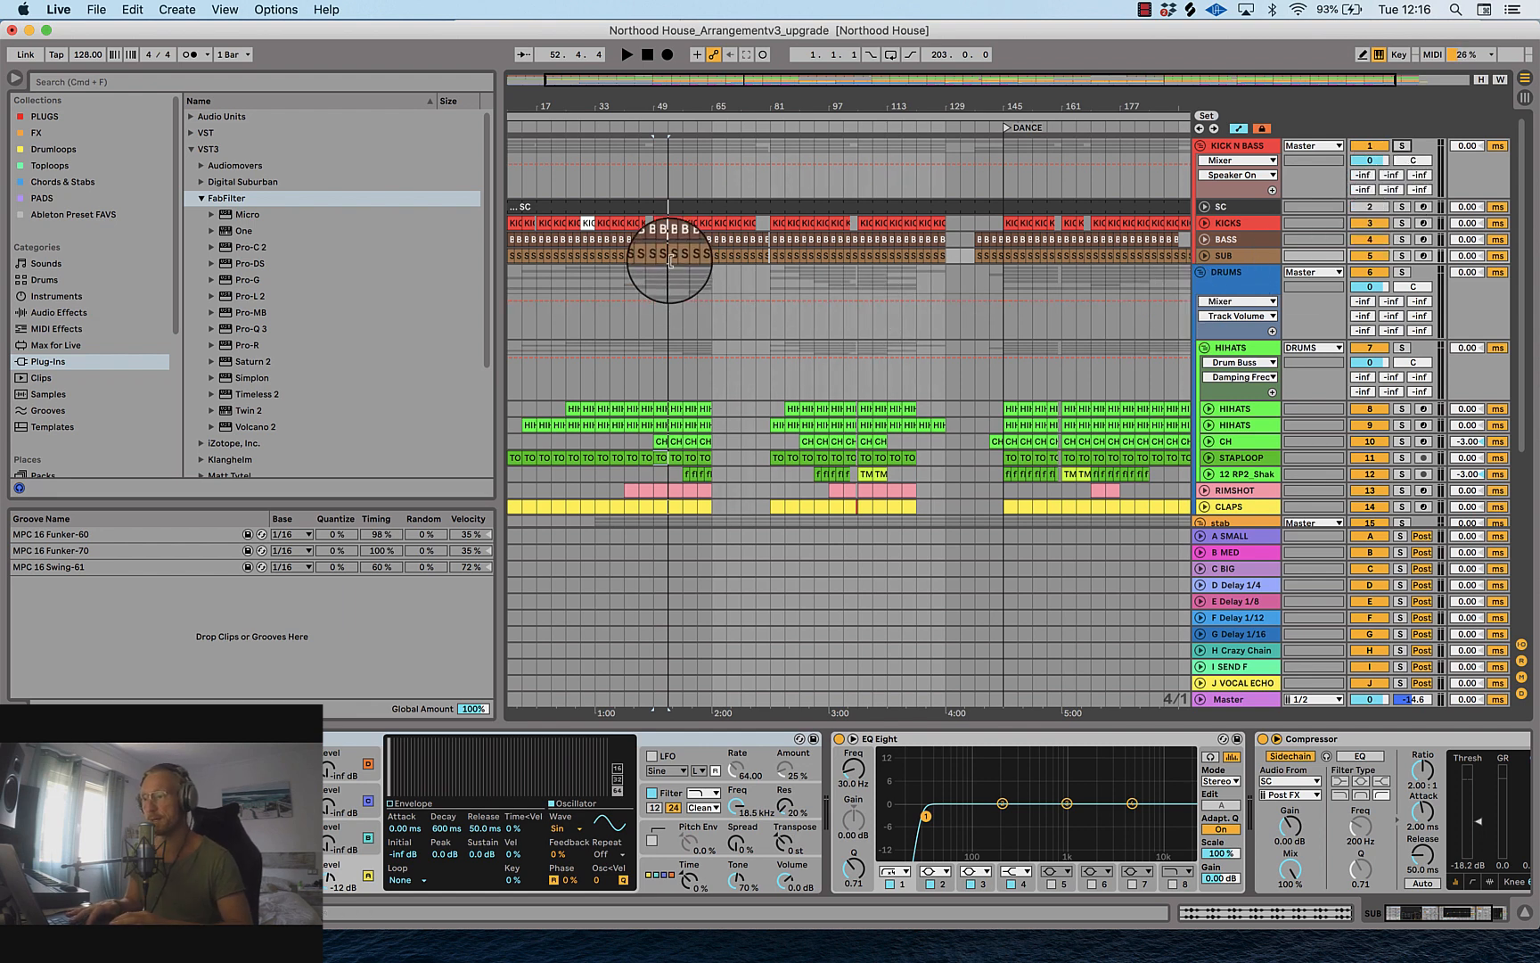
Step: Play the arrangement from around bar 49 and look over the drum, stab and vocal tracks
click(660, 443)
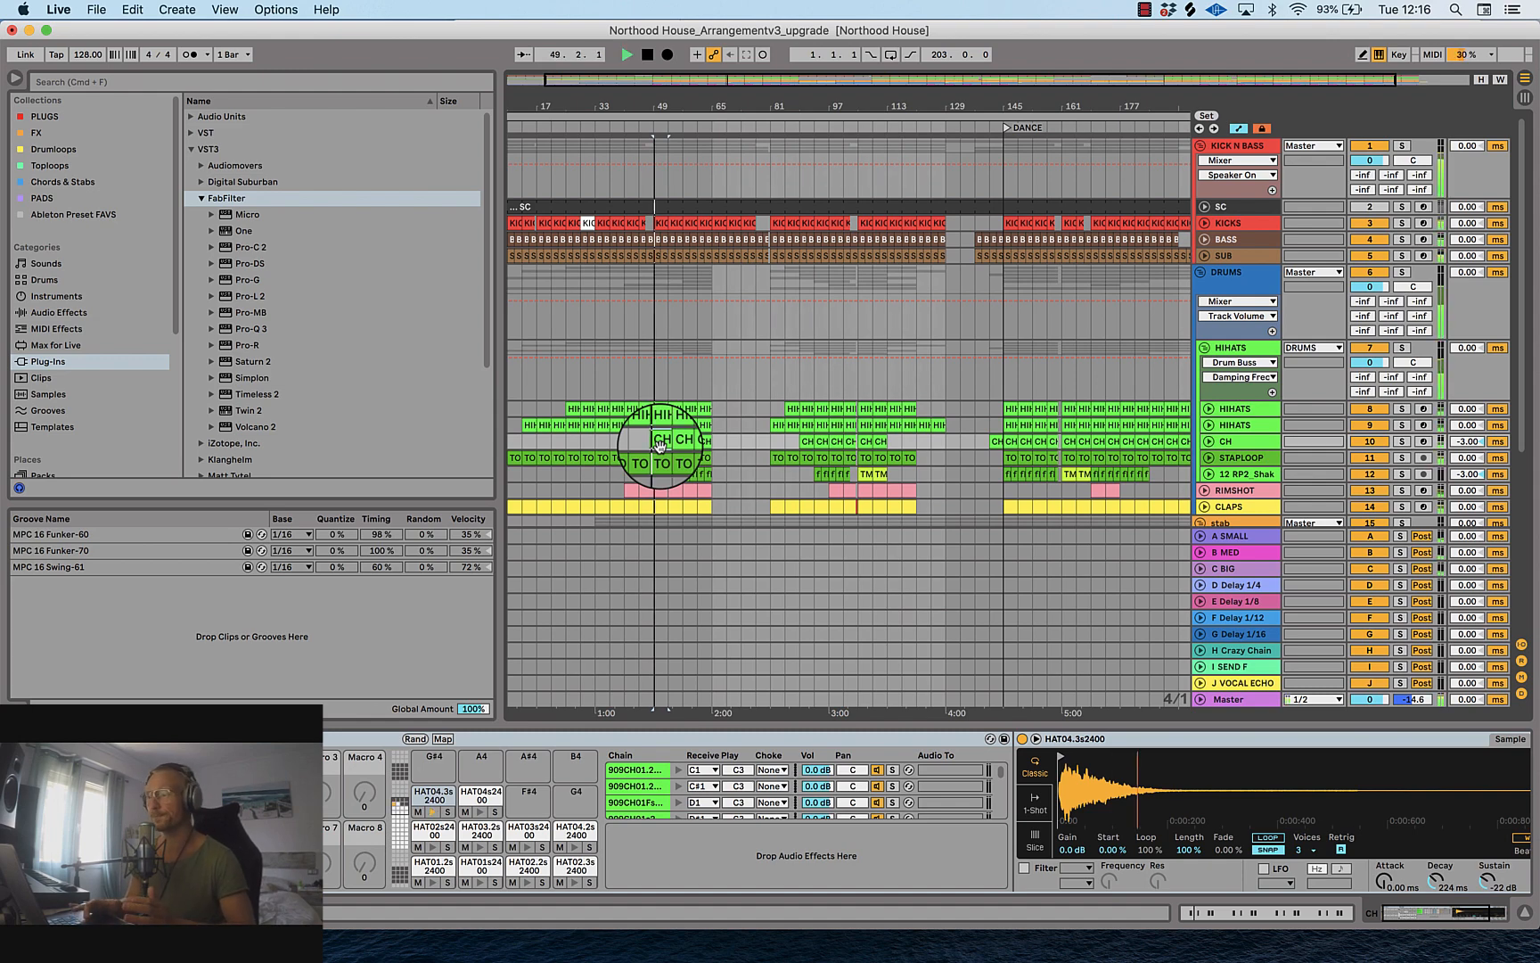
scroll(838, 505, down, 8)
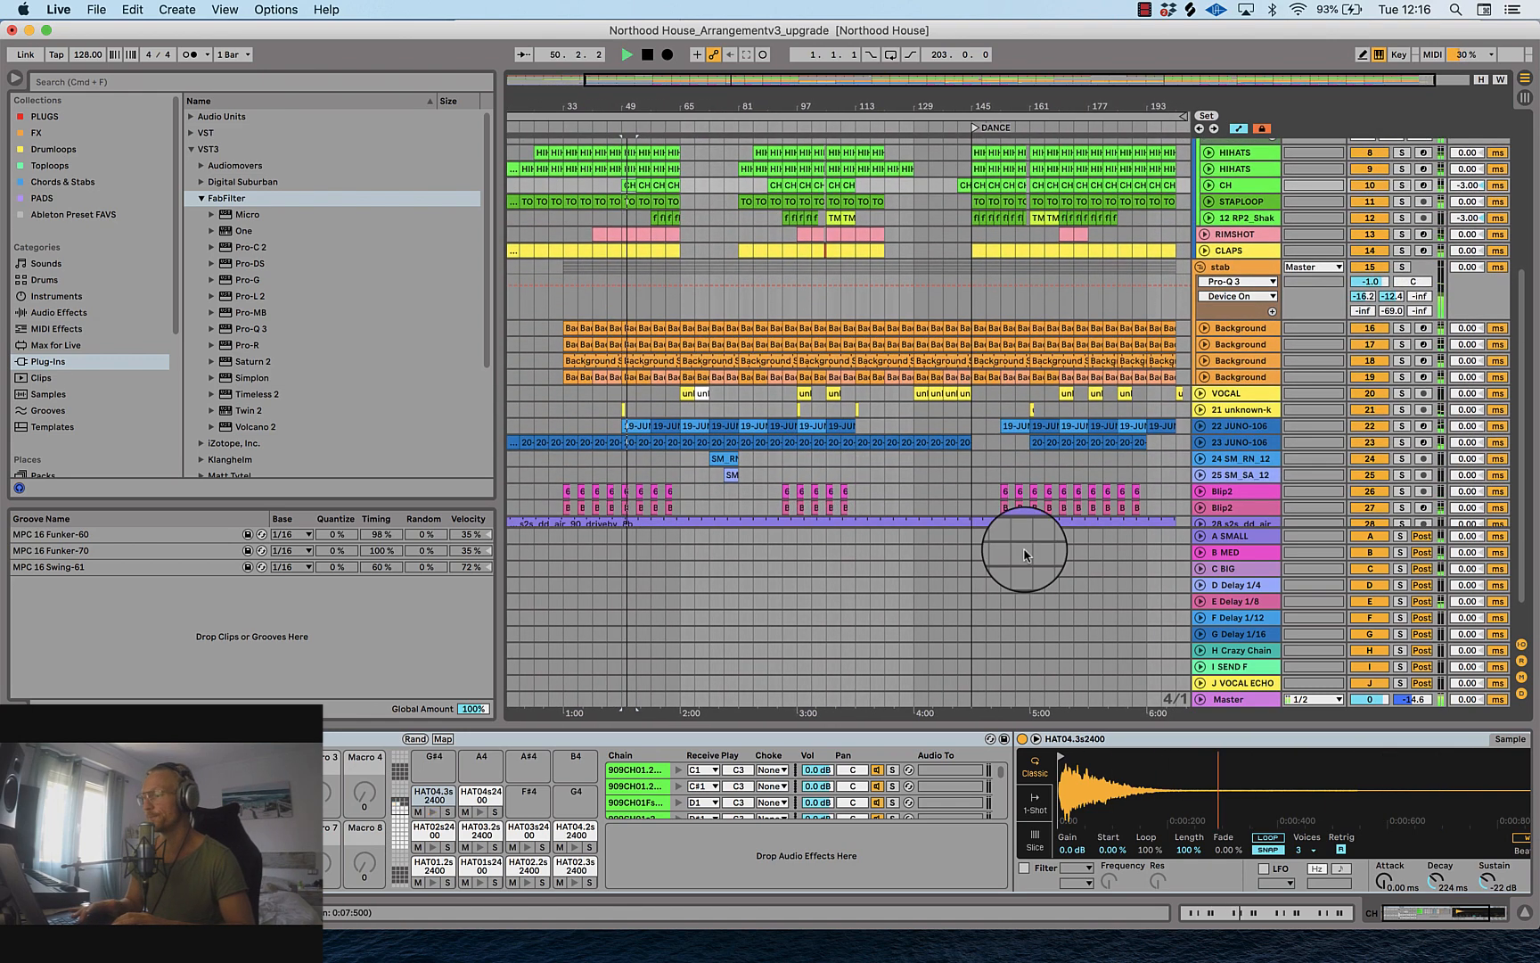
scroll(886, 349, up, 8)
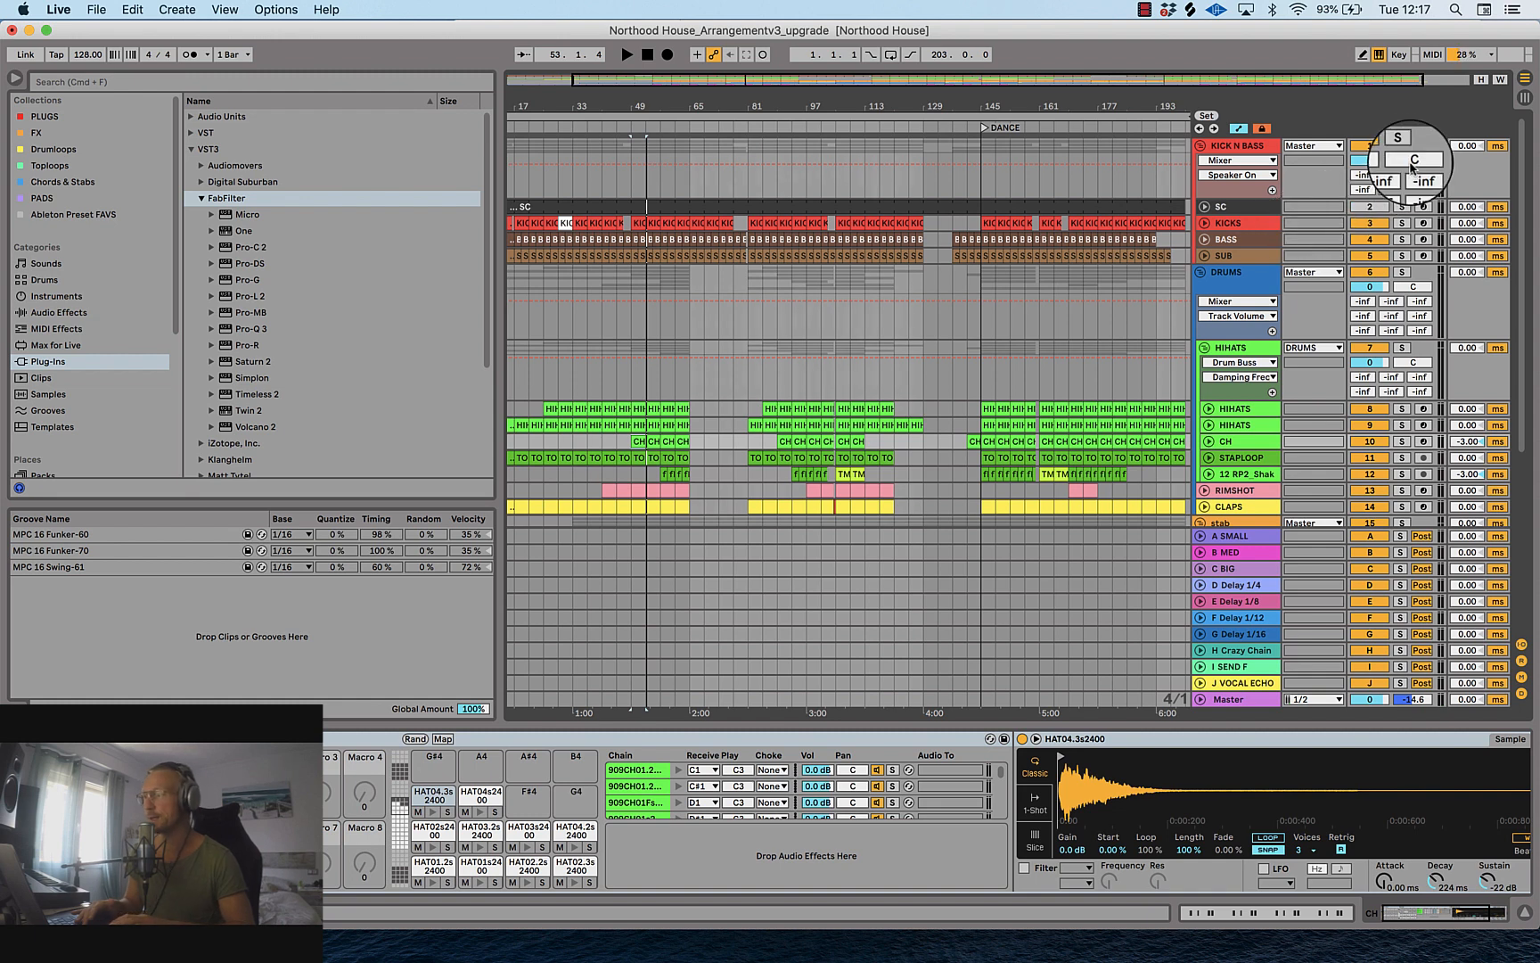
Step: Solo the KICK N BASS group and inspect the device chains of its KICKS and BASS tracks
click(1402, 148)
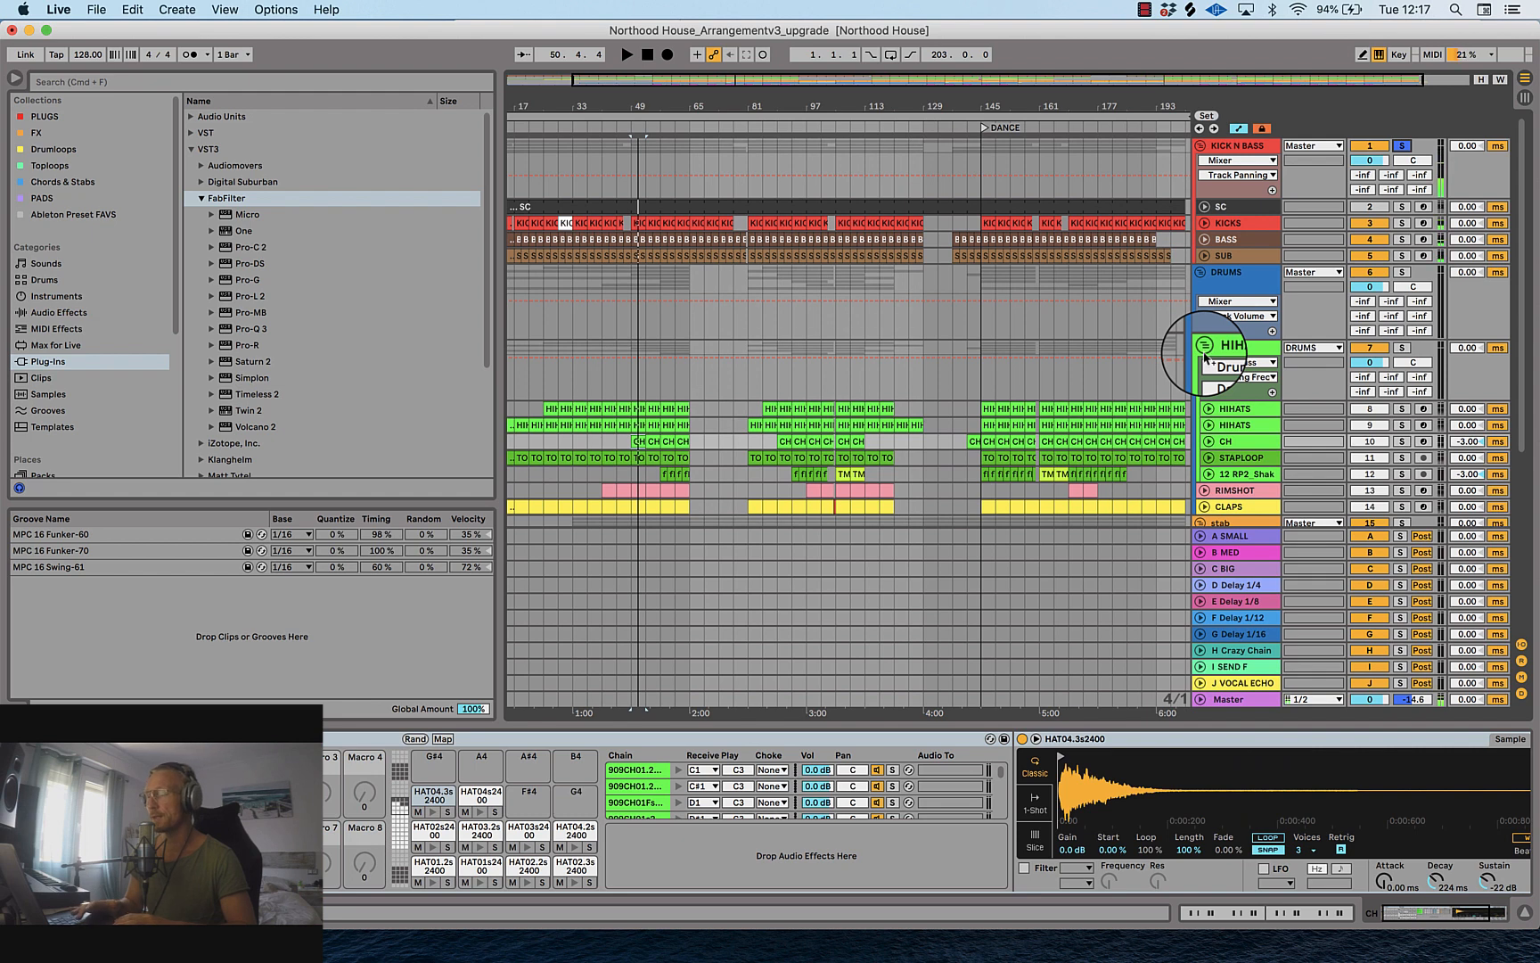
click(1240, 223)
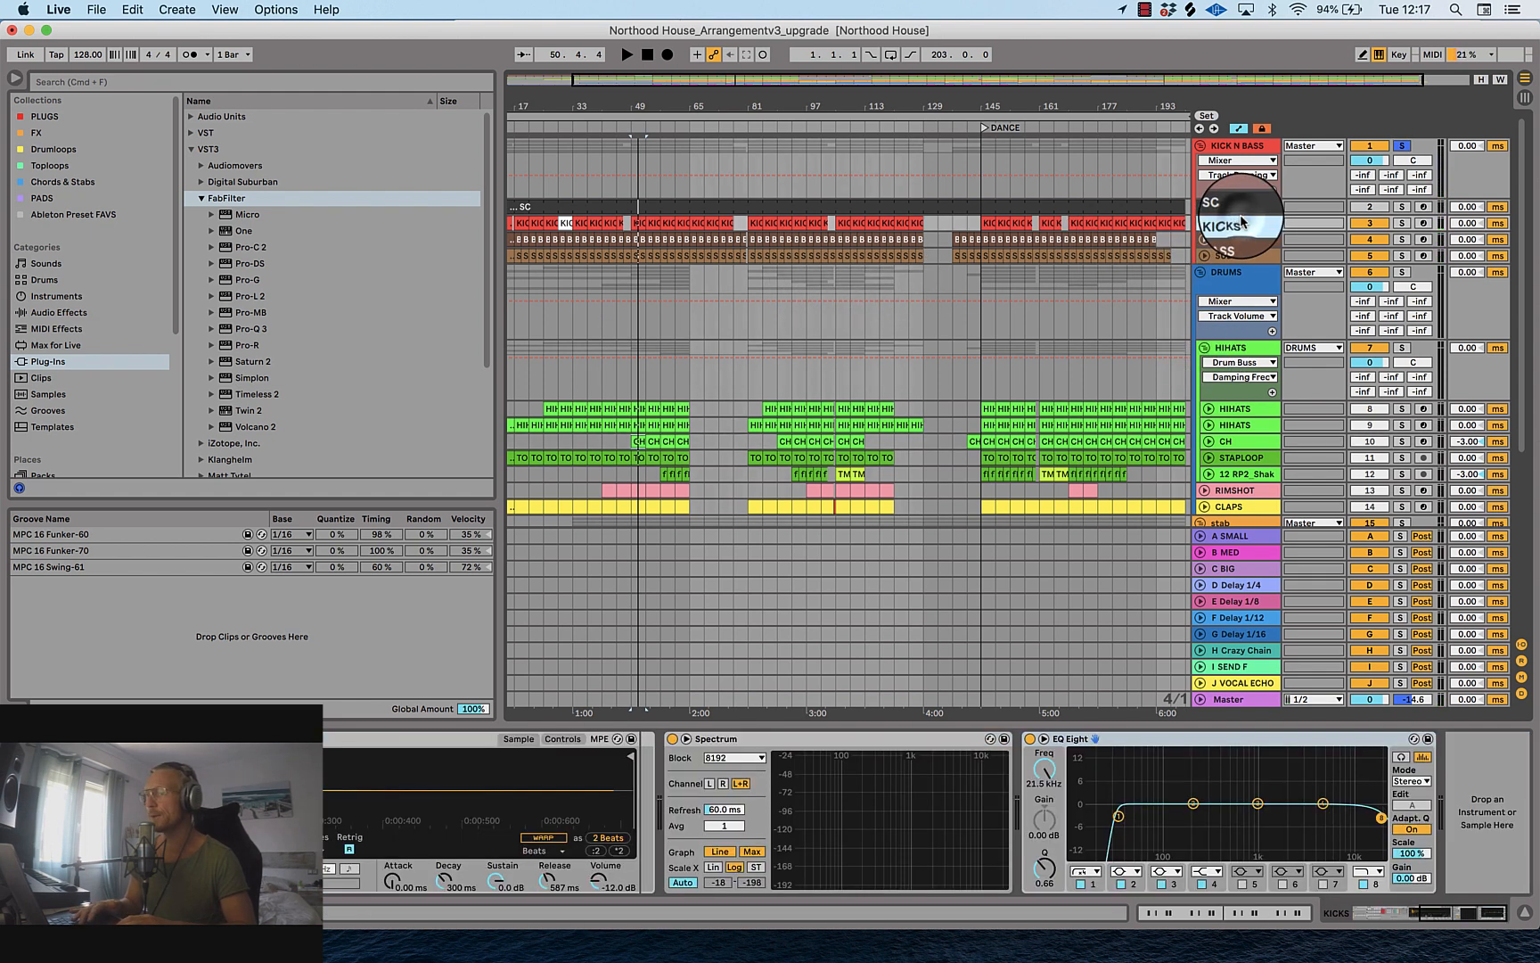
scroll(1166, 847, left, 10)
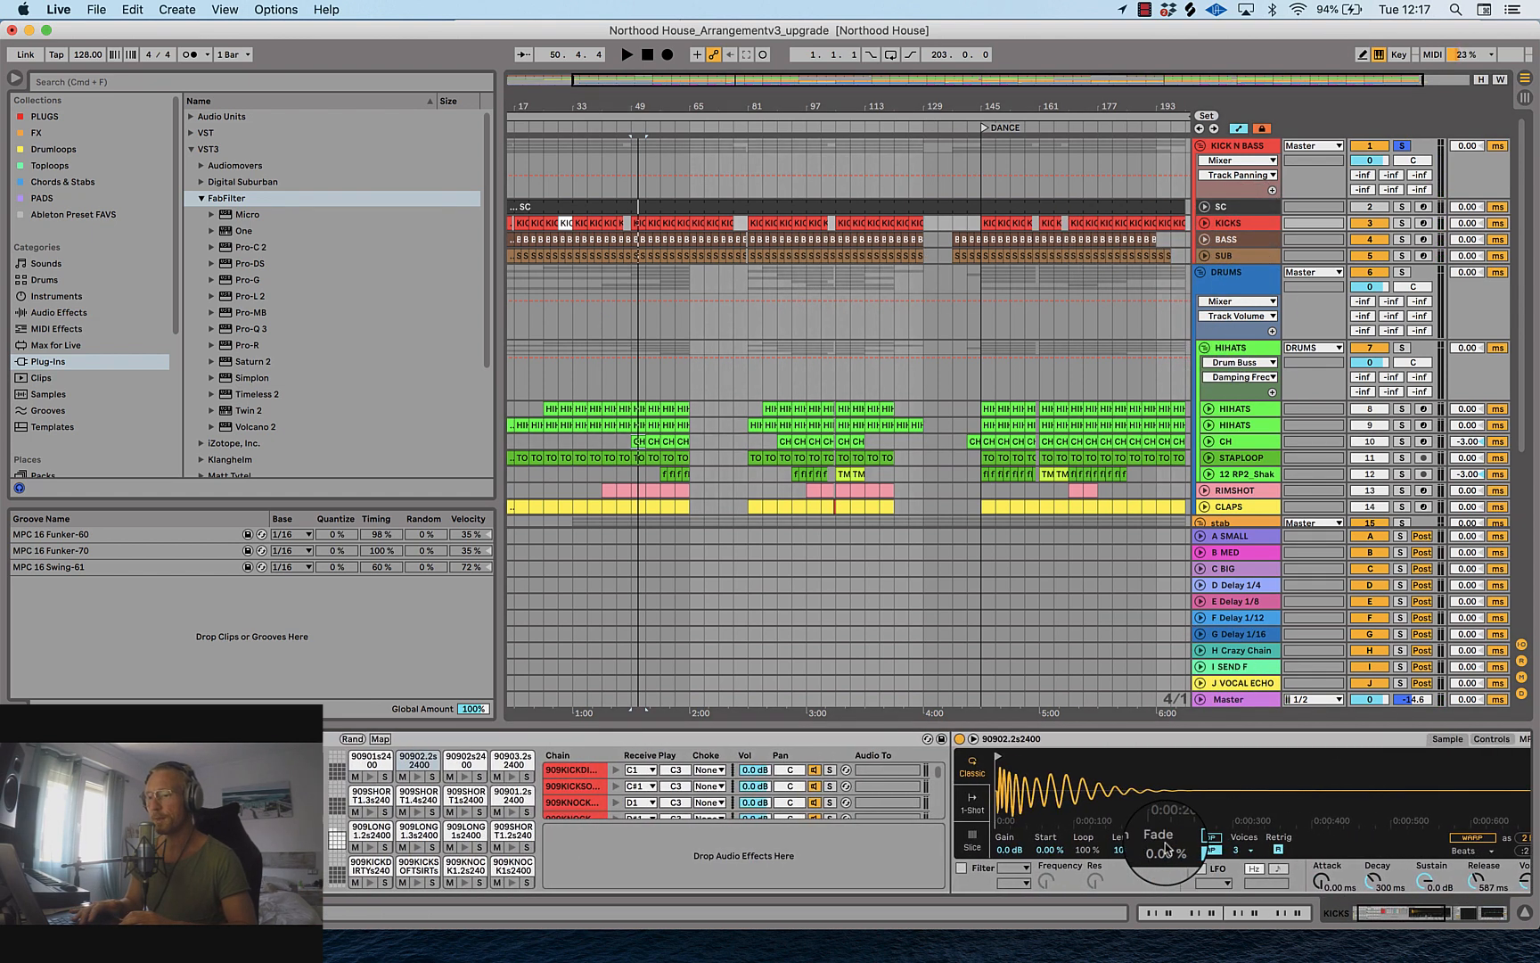
click(1227, 240)
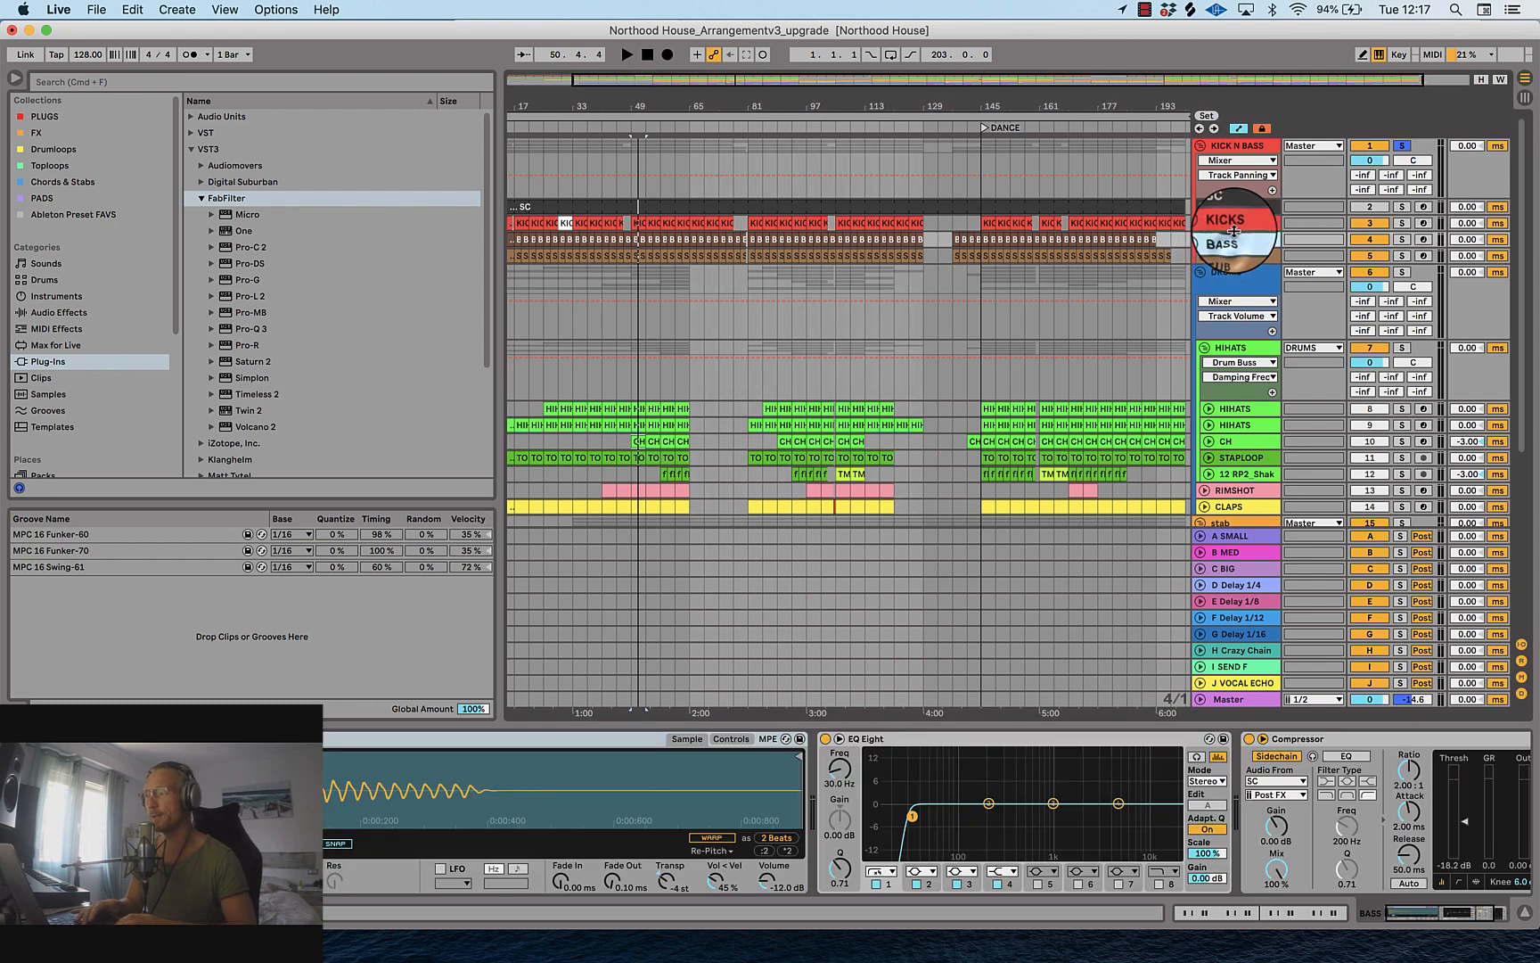
Step: Solo the KICKS, BASS and SUB tracks one after another during playback, ending with playback stopped
click(1230, 223)
click(1401, 224)
key(space)
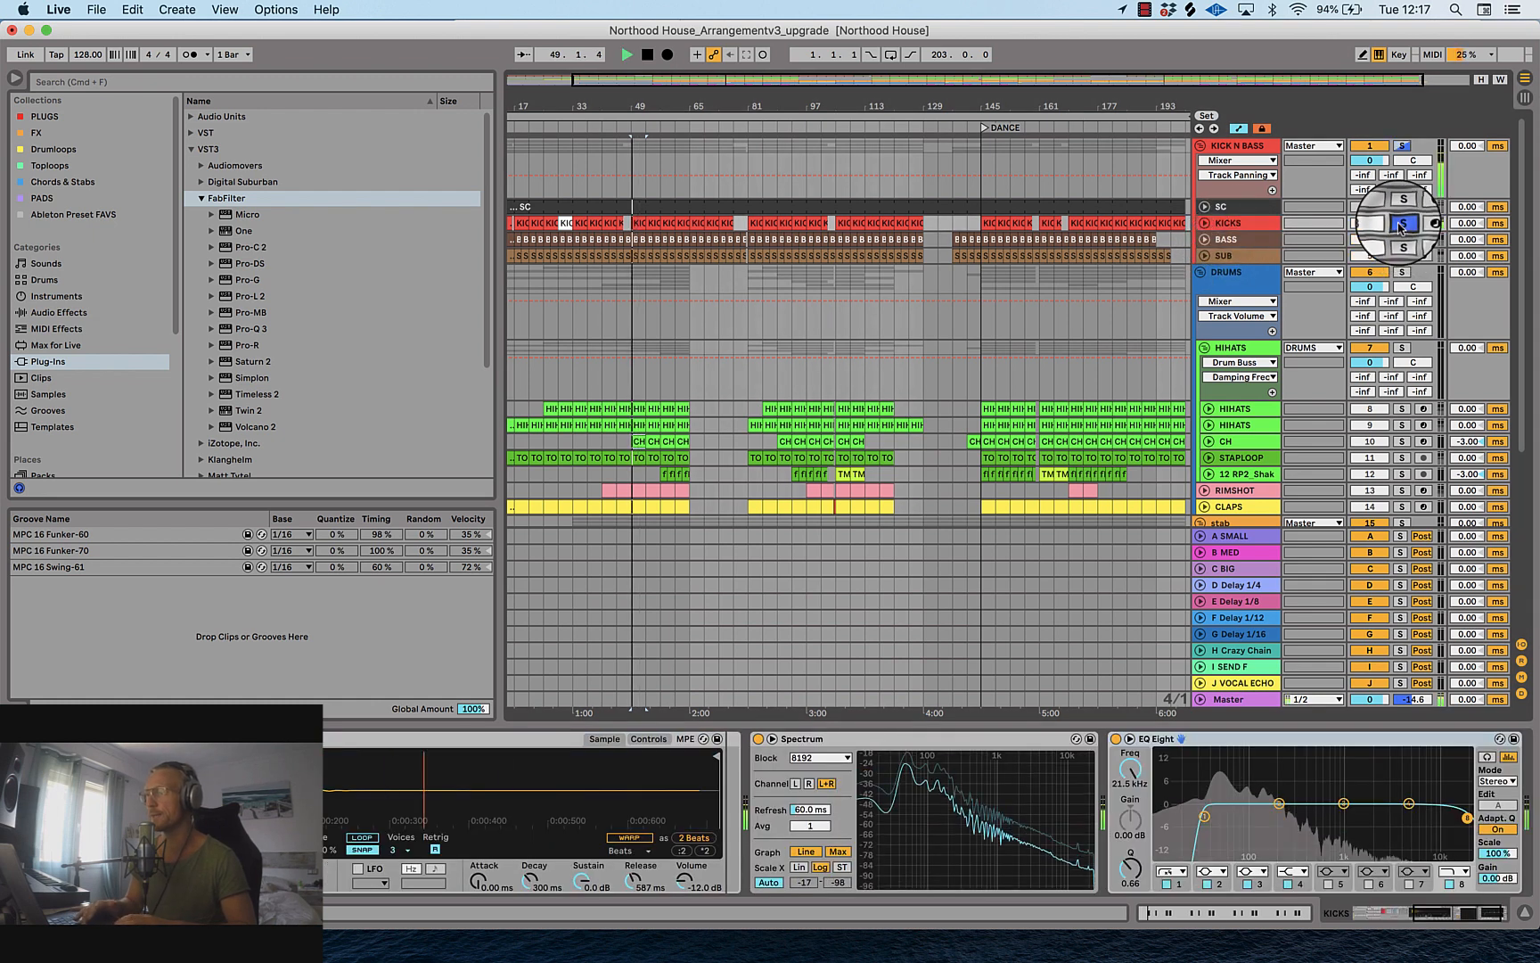
click(1402, 241)
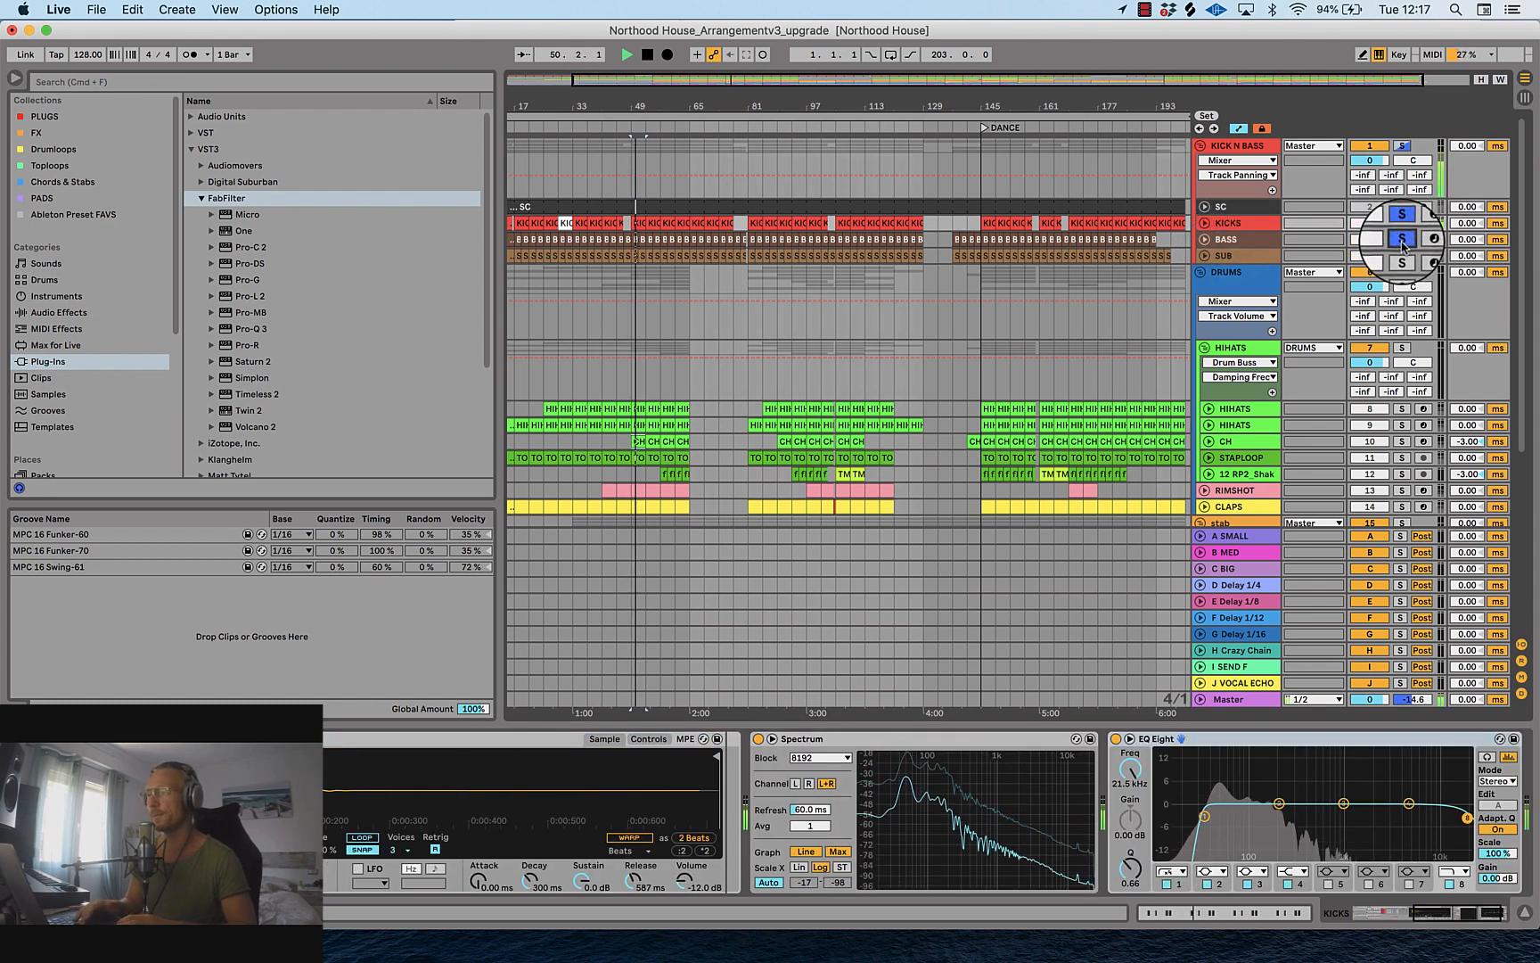
click(1403, 256)
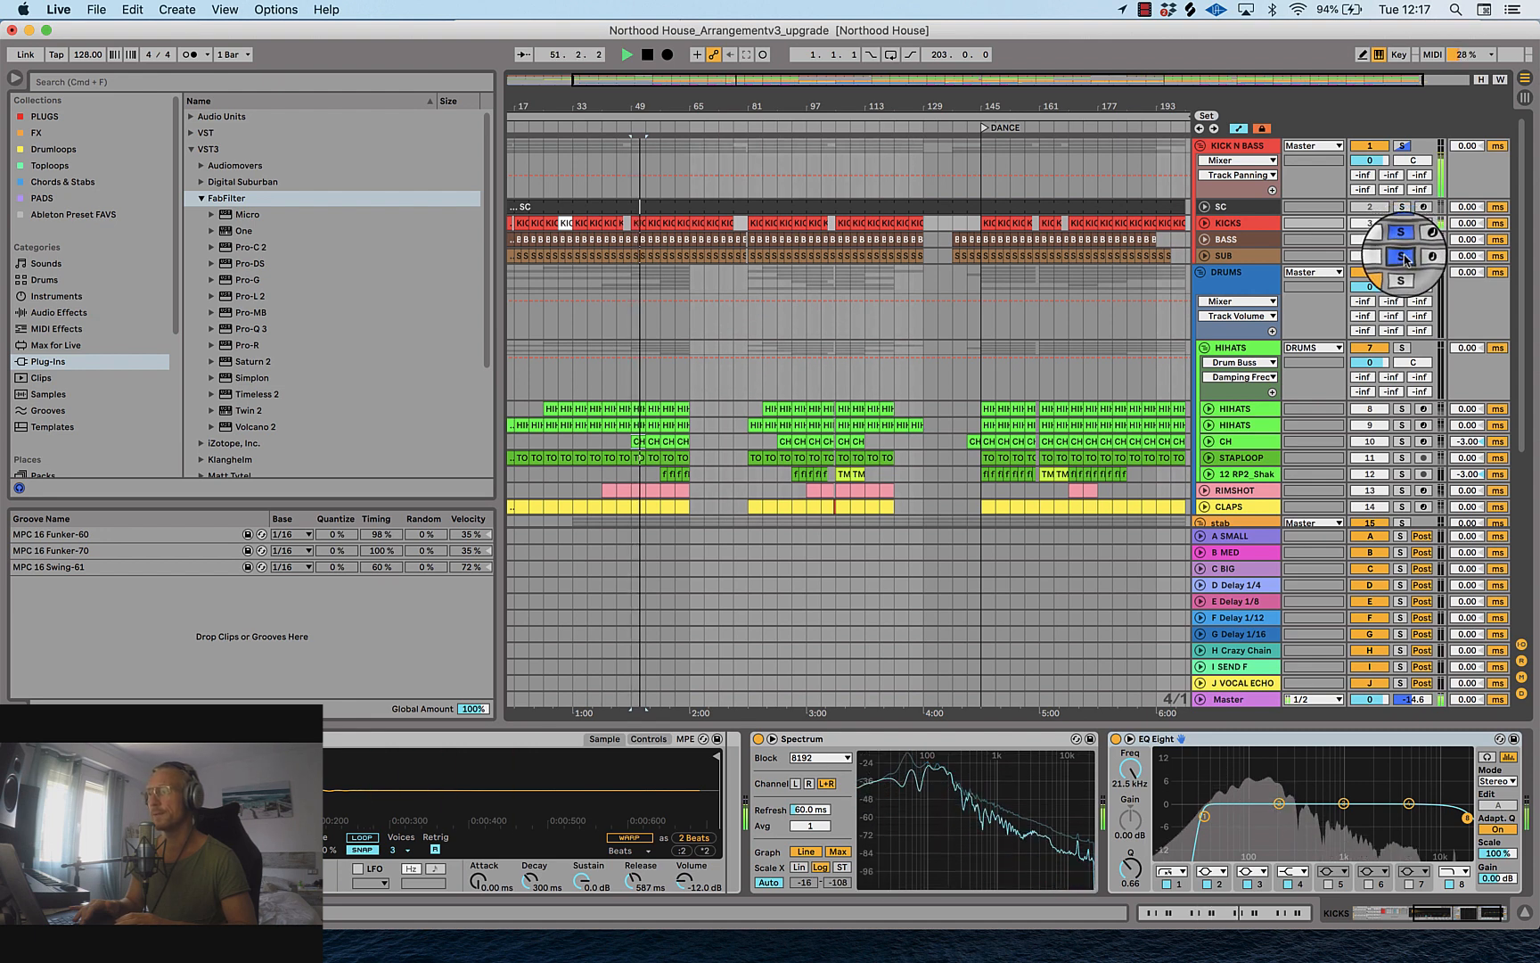
key(space)
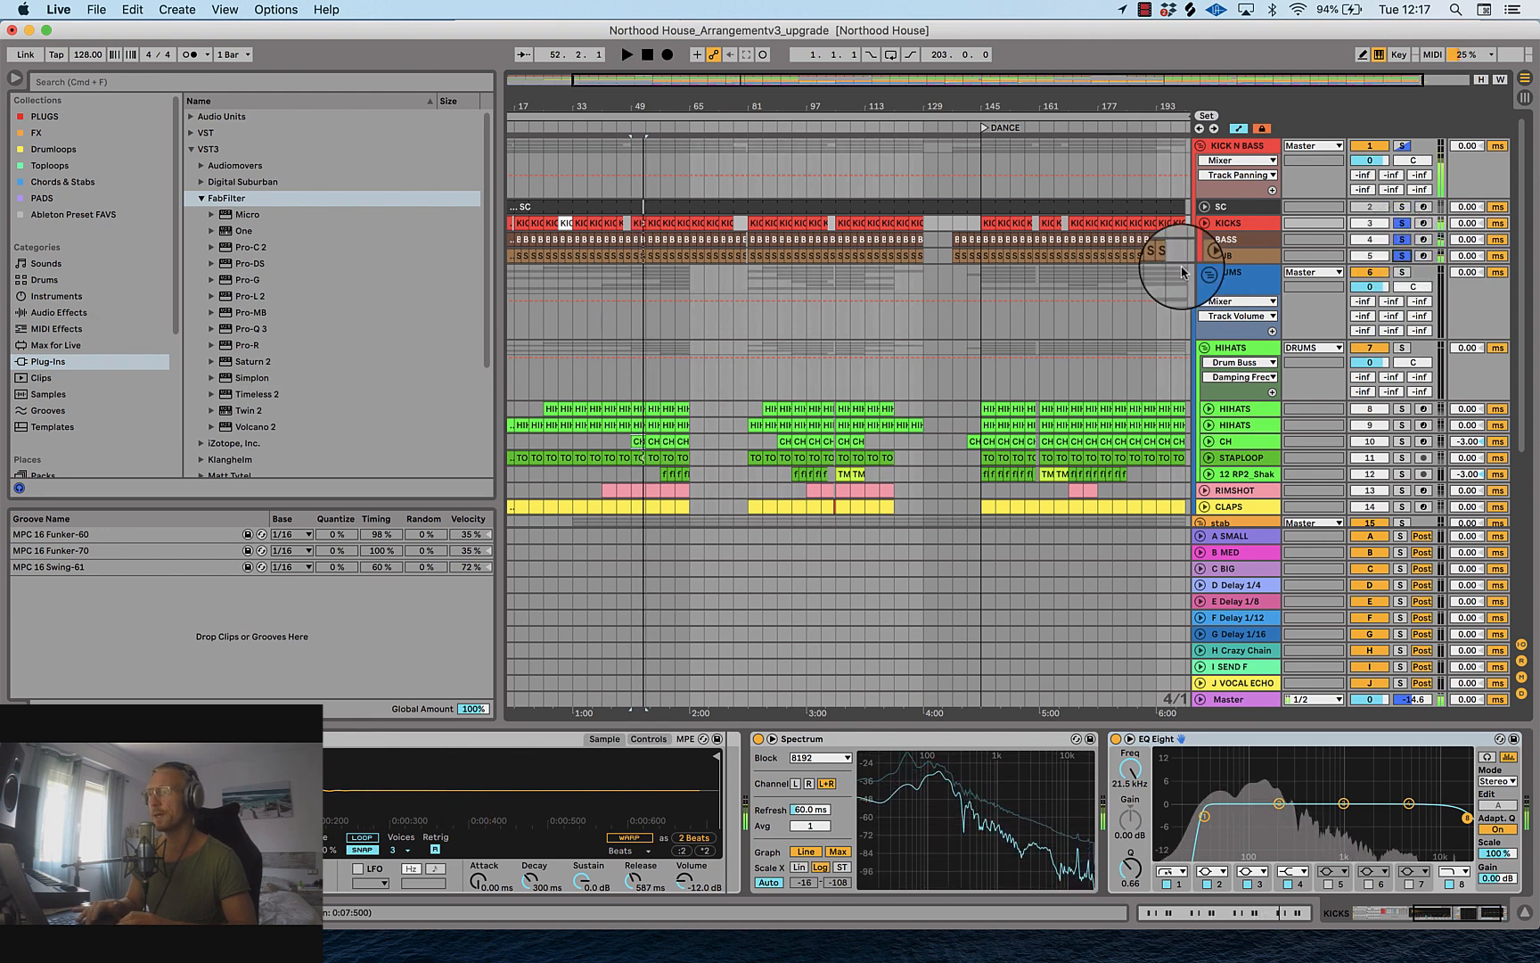
Step: Add the FabFilter Pro-Q 3 plug-in to the KICKS, BASS and SUB tracks, leaving only the SUB instance's window open
drag(248, 329, 1227, 225)
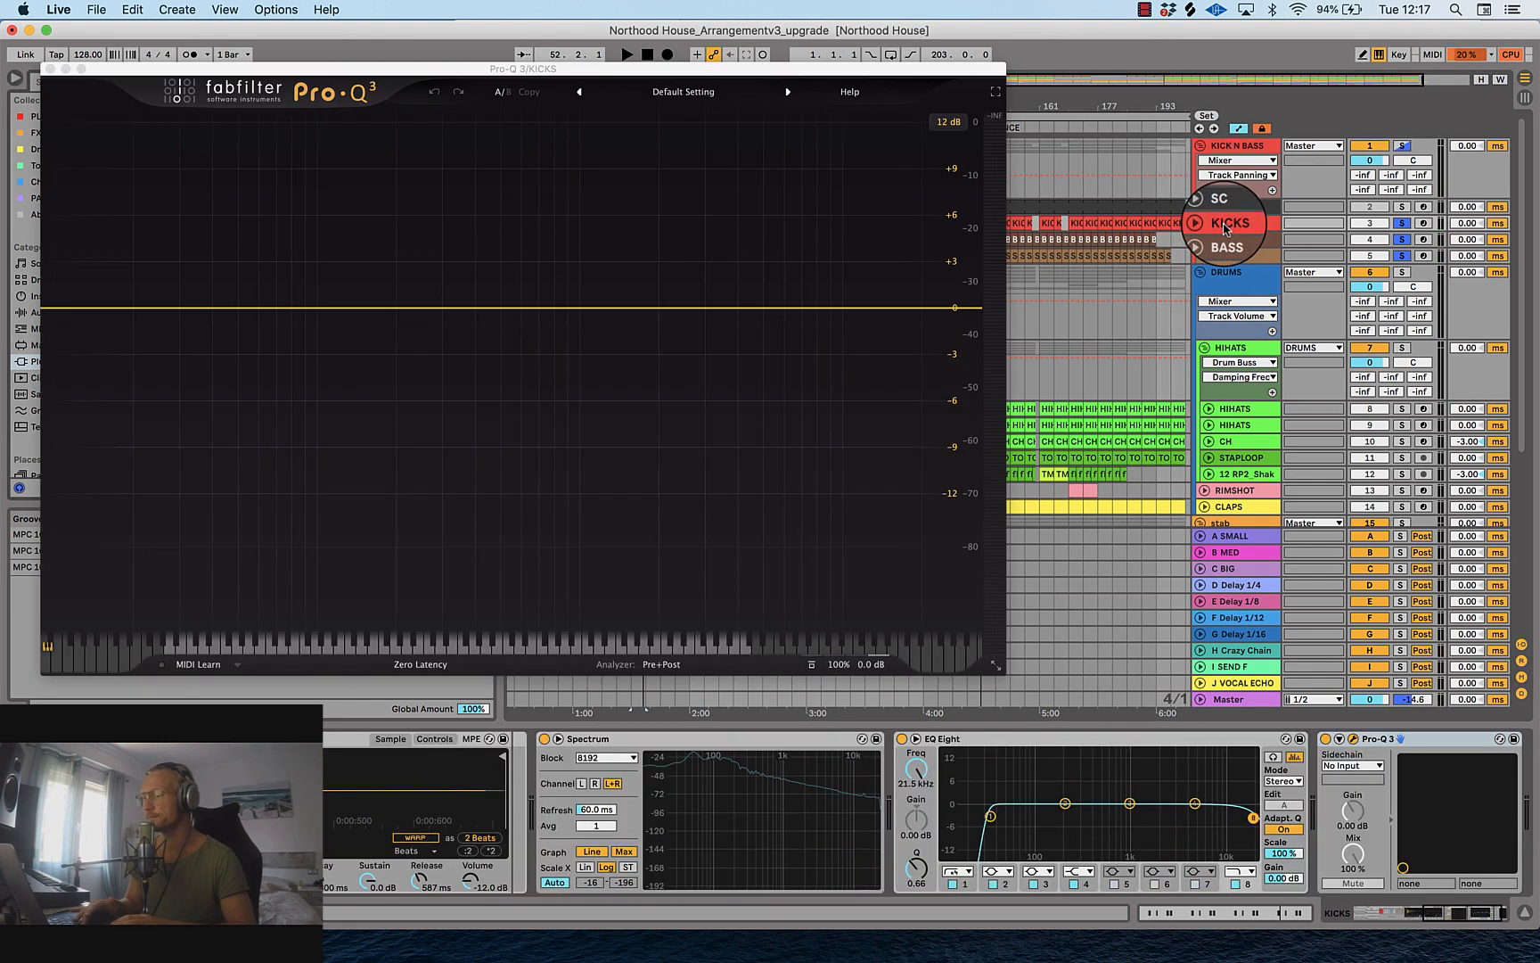
click(51, 69)
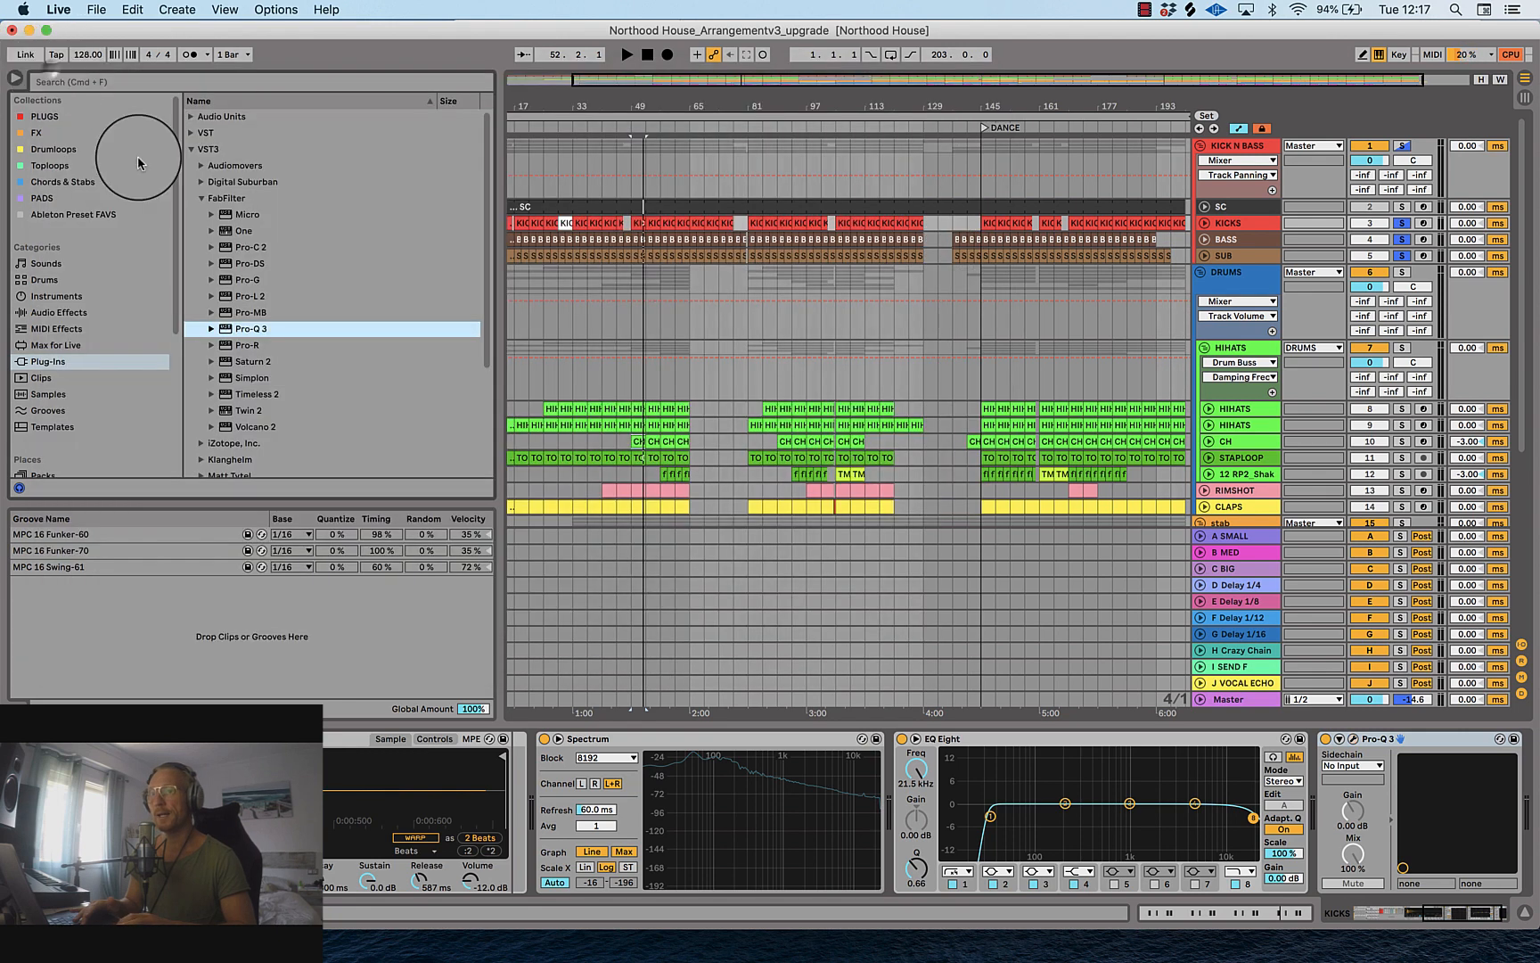
drag(246, 332, 1252, 252)
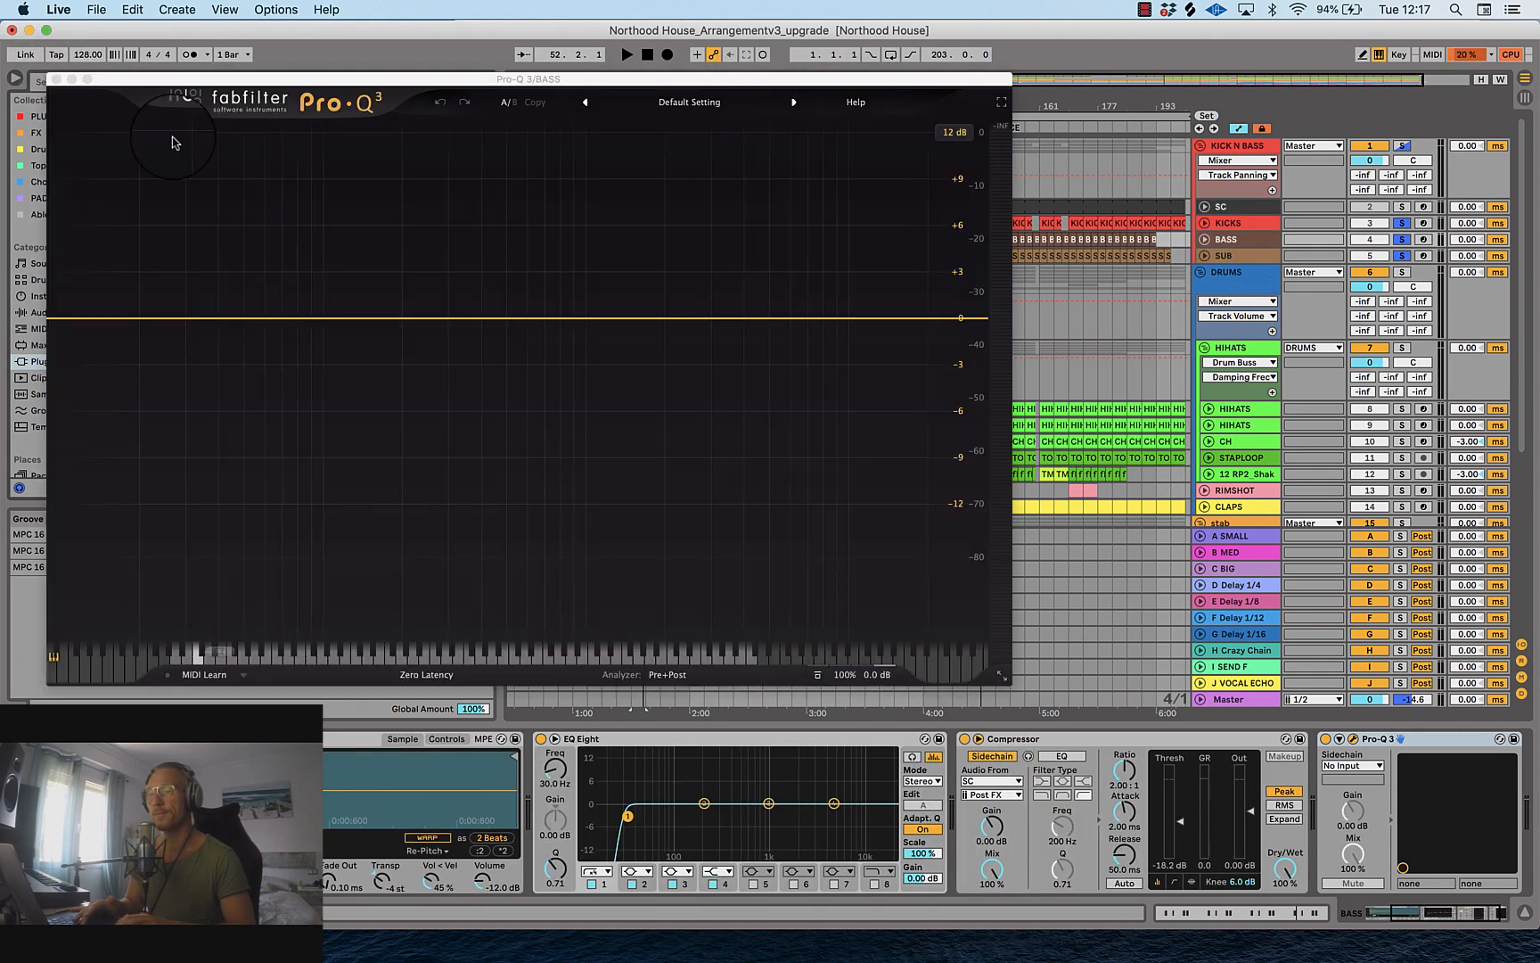
click(52, 71)
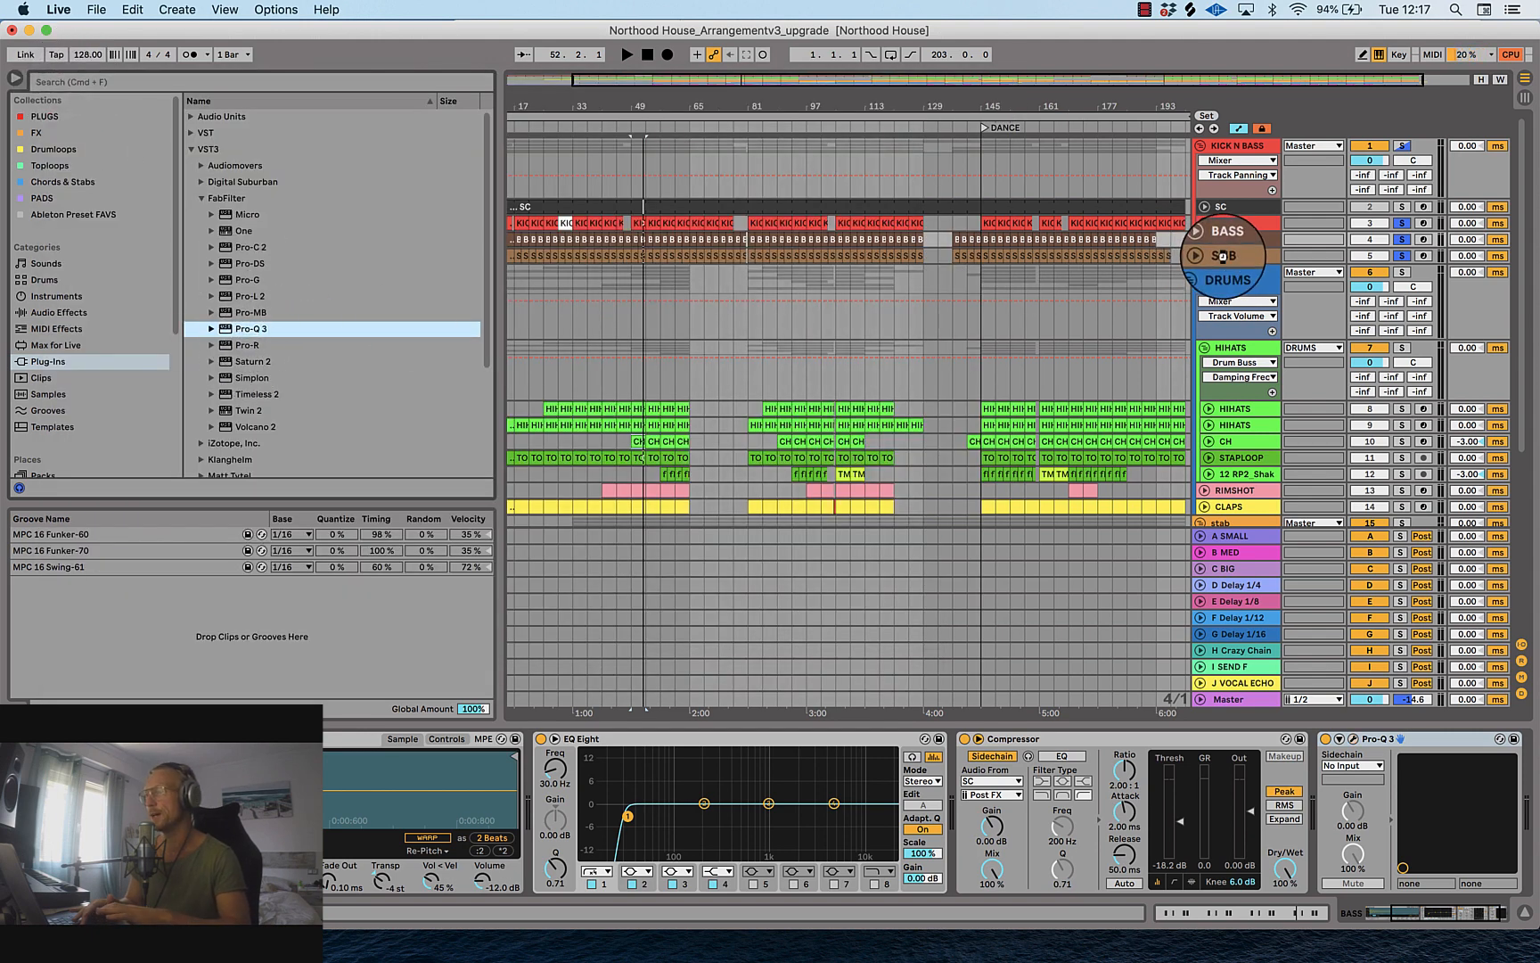
click(1223, 256)
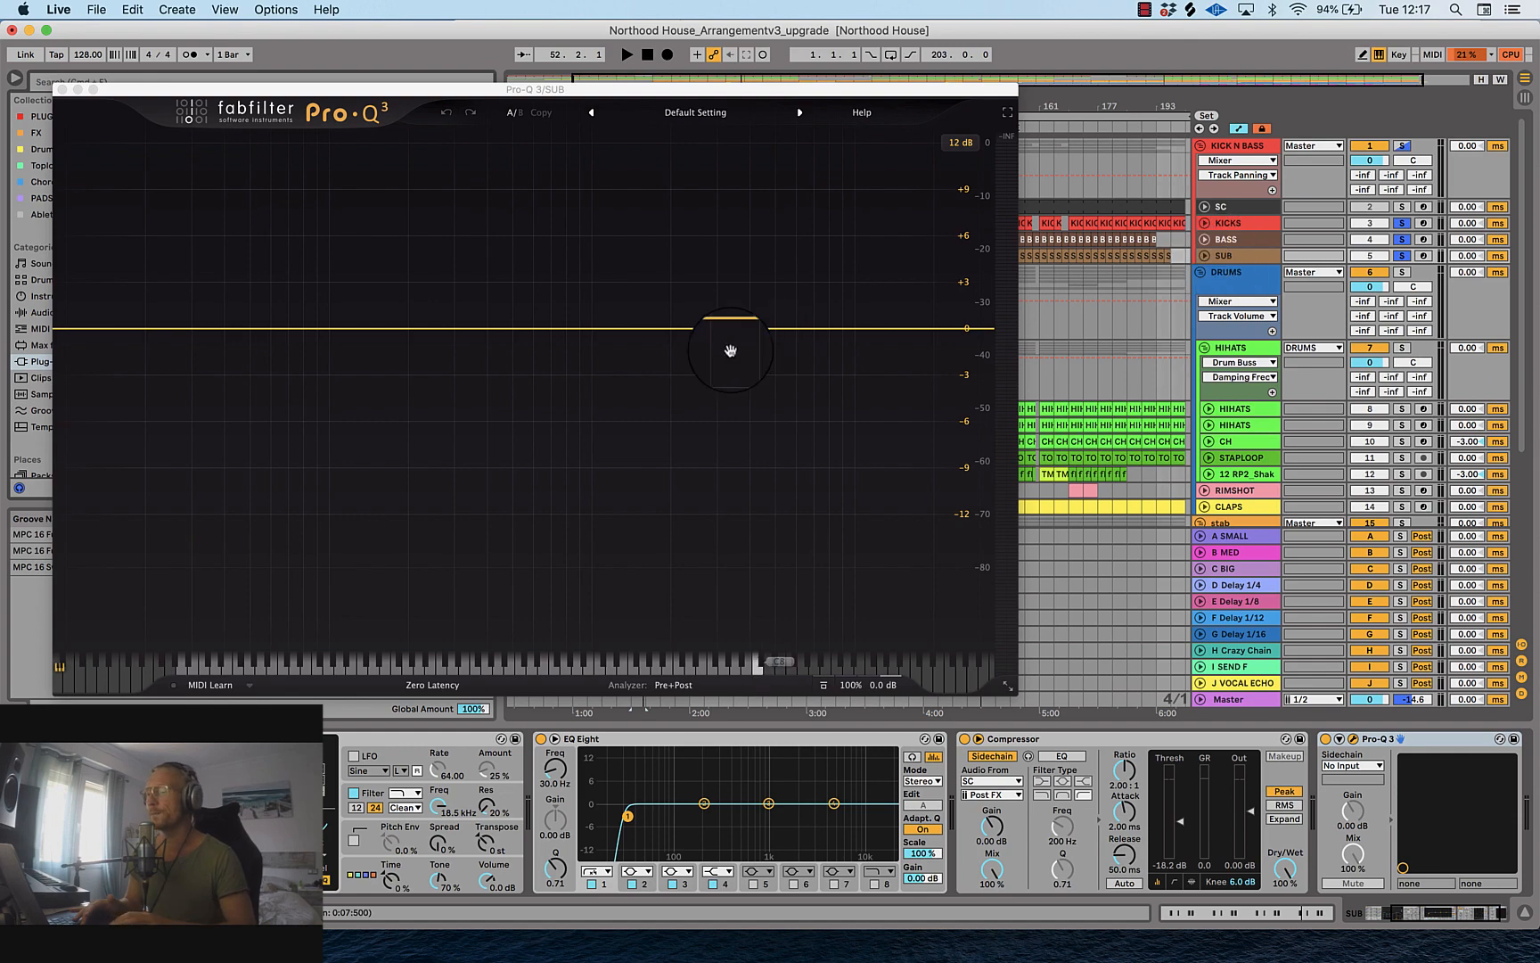
Step: Enable collision display in the SUB track's Pro-Q 3 analyzer and overlay the KICKS spectrum during playback
click(665, 685)
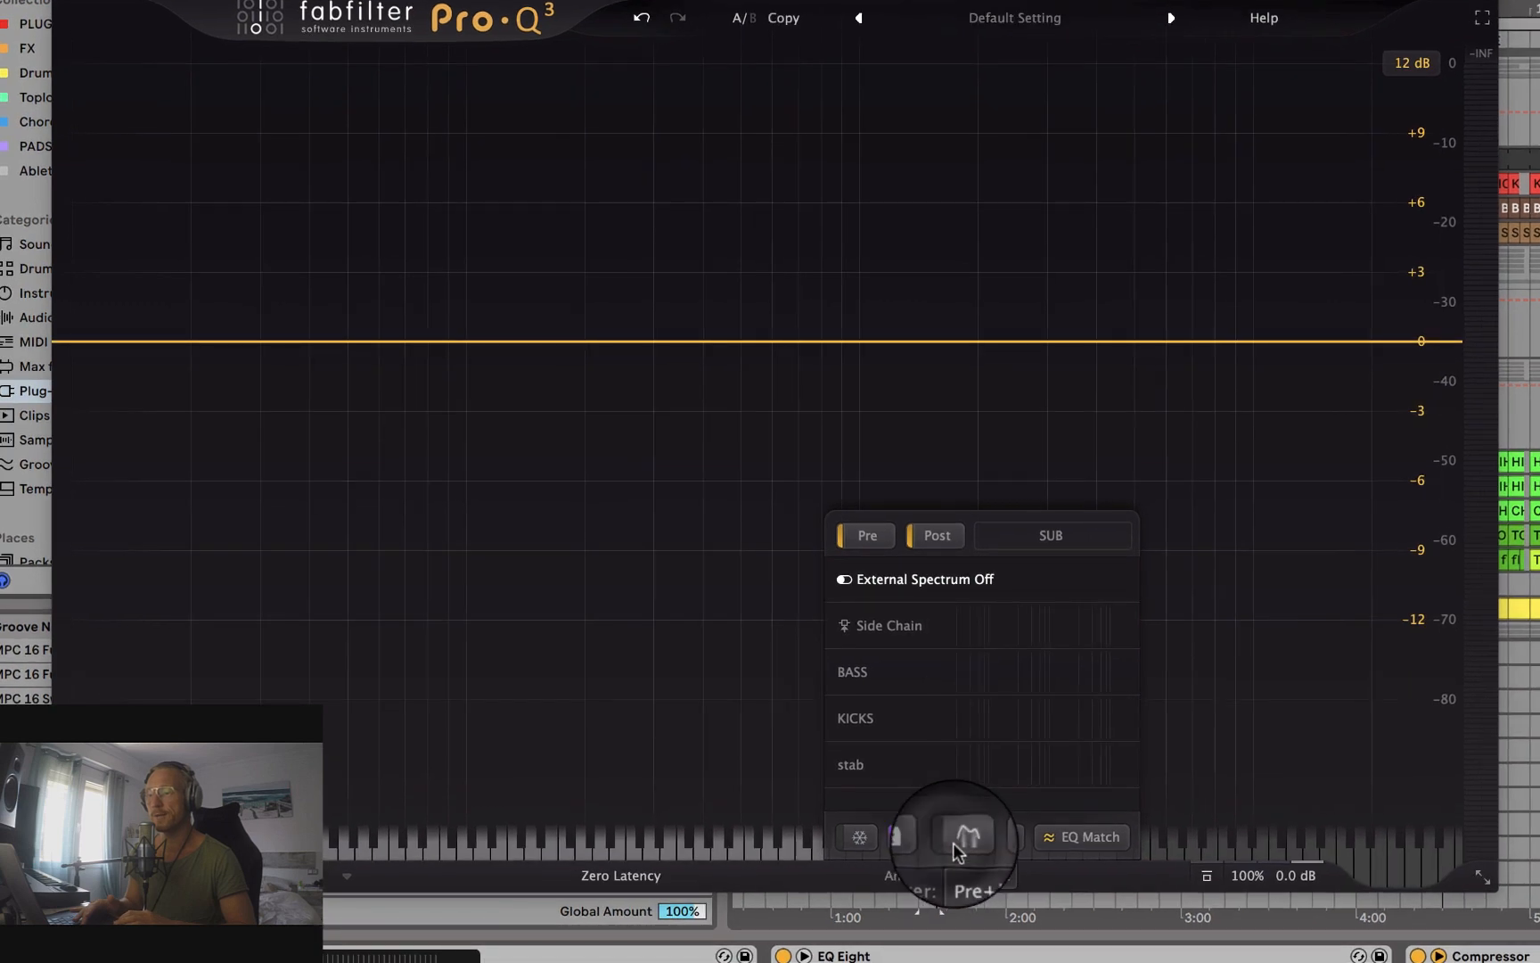
click(961, 839)
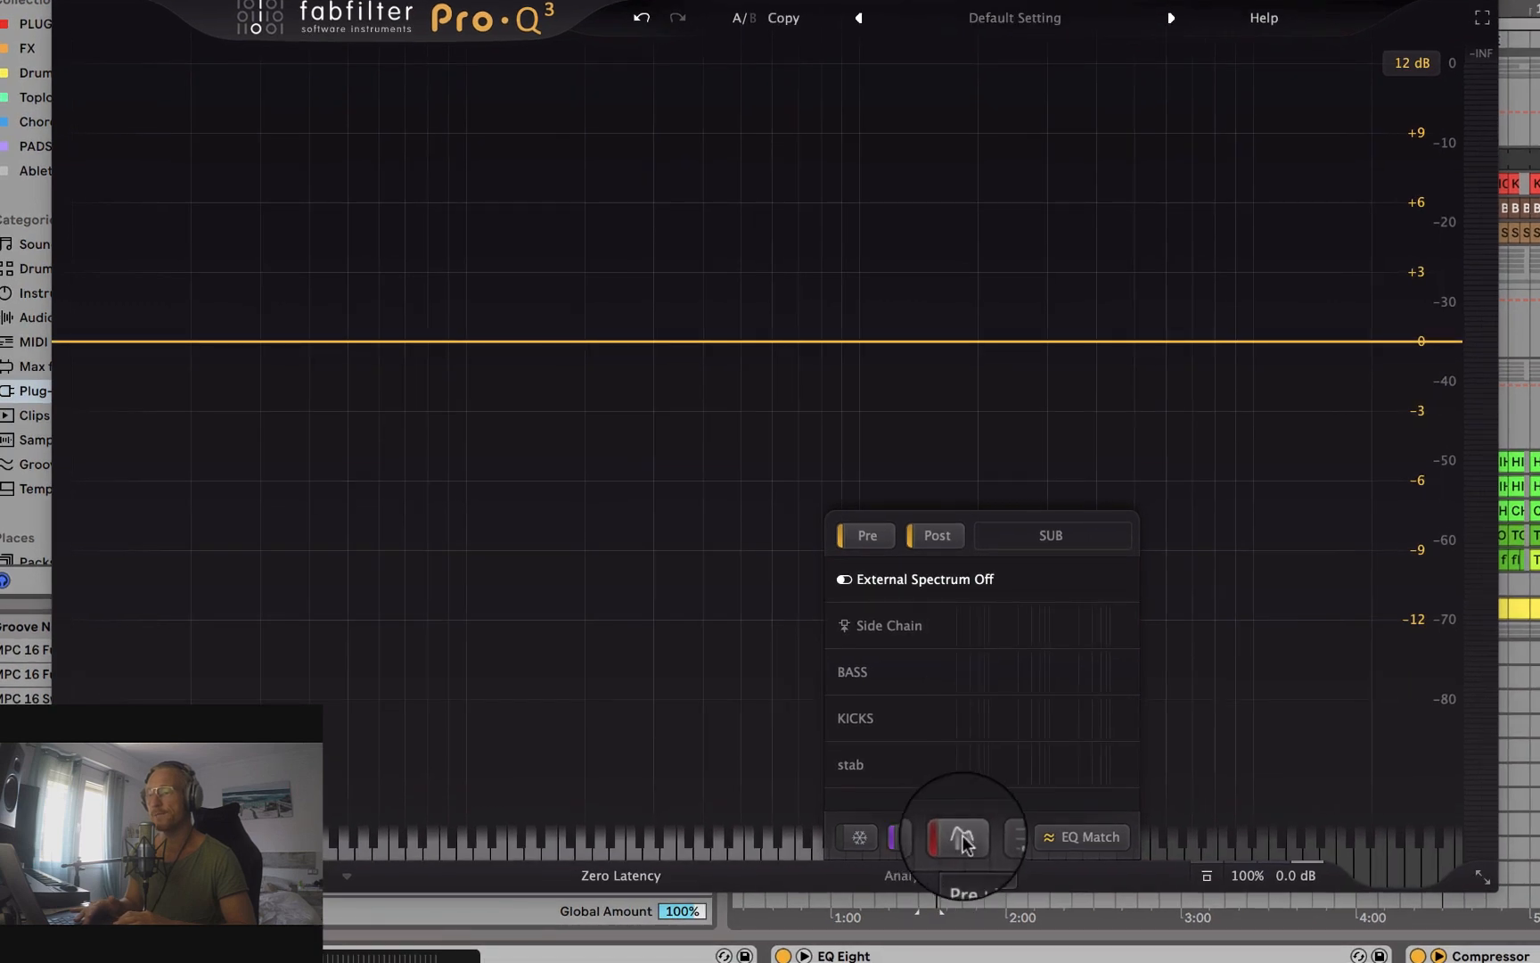
key(space)
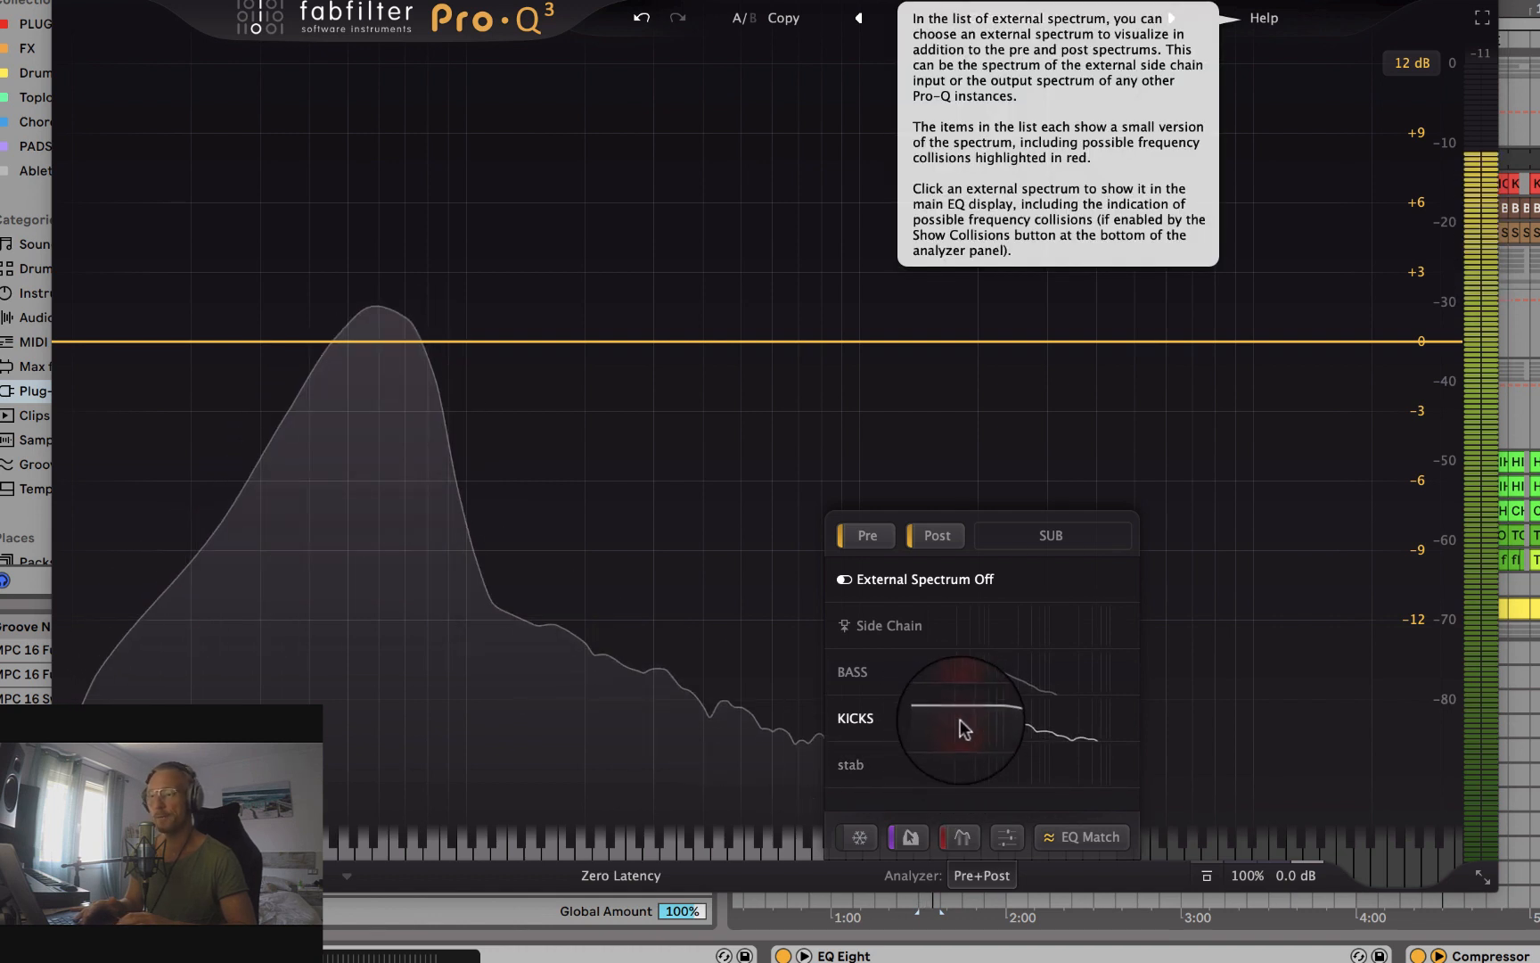
click(963, 714)
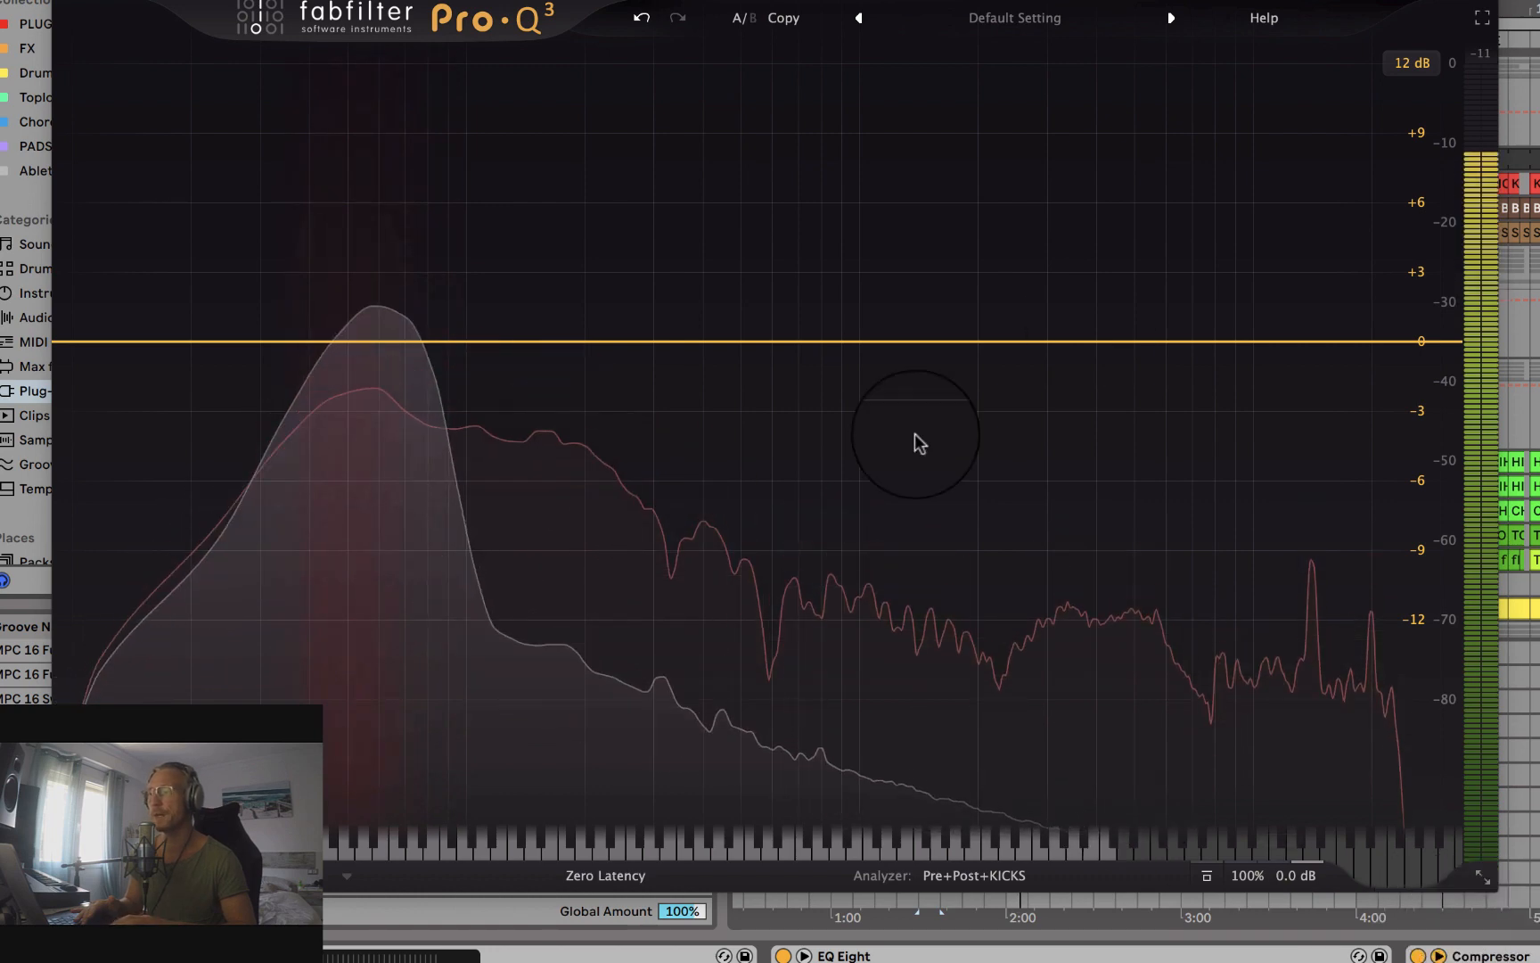
Step: Add a bell band at about 51 Hz to the SUB EQ, narrow its Q and cut it by about 4 dB
drag(335, 405, 342, 402)
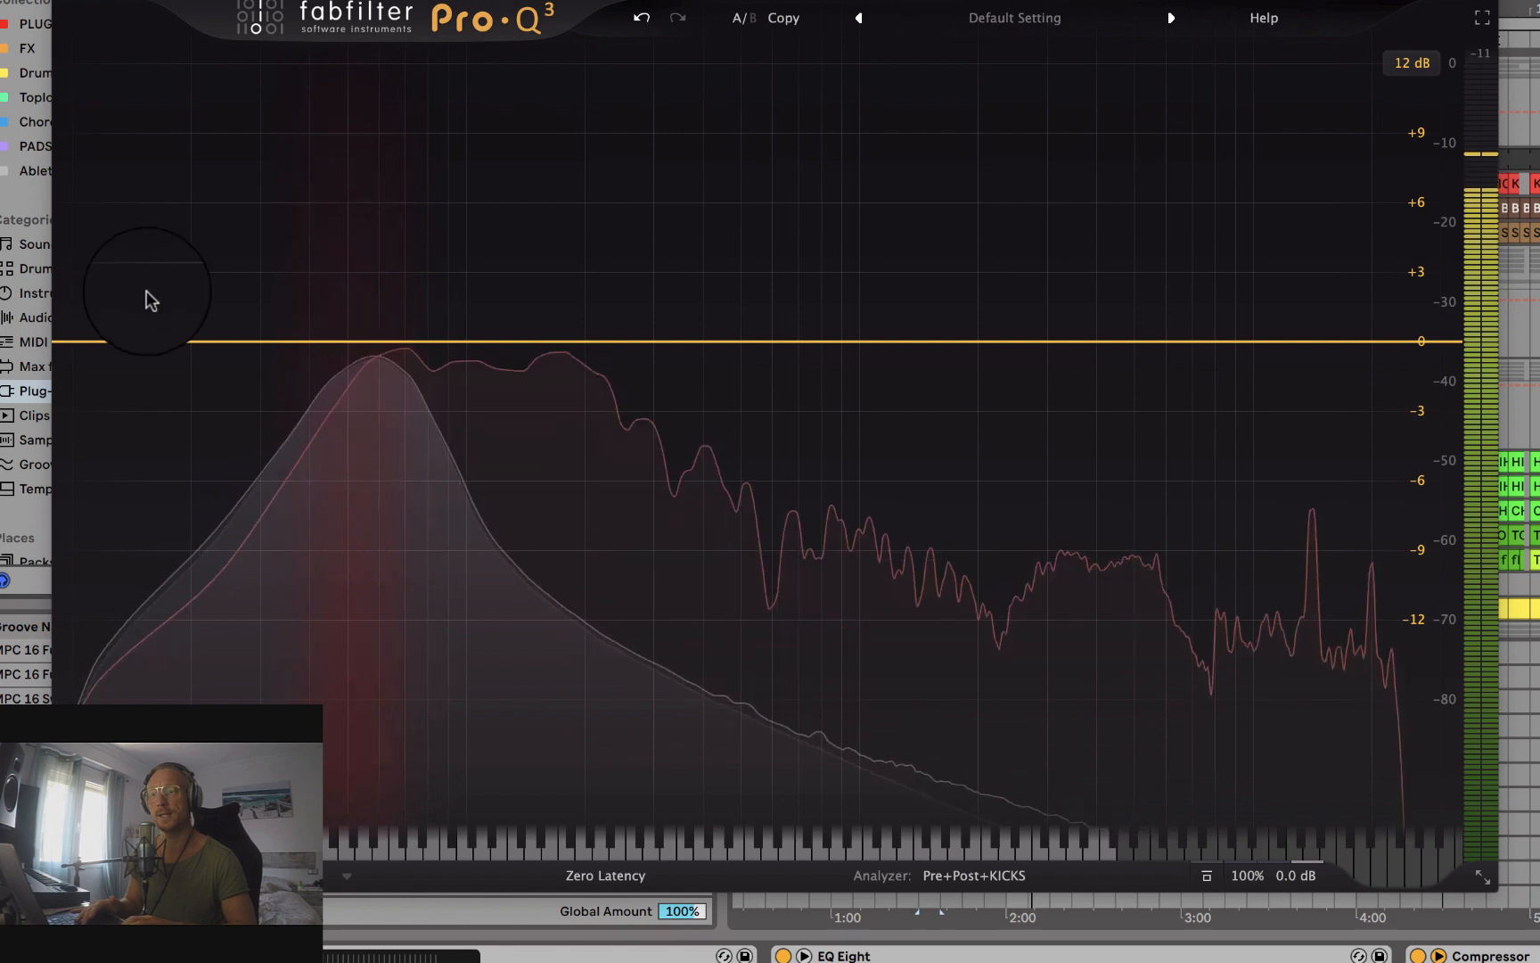
click(350, 341)
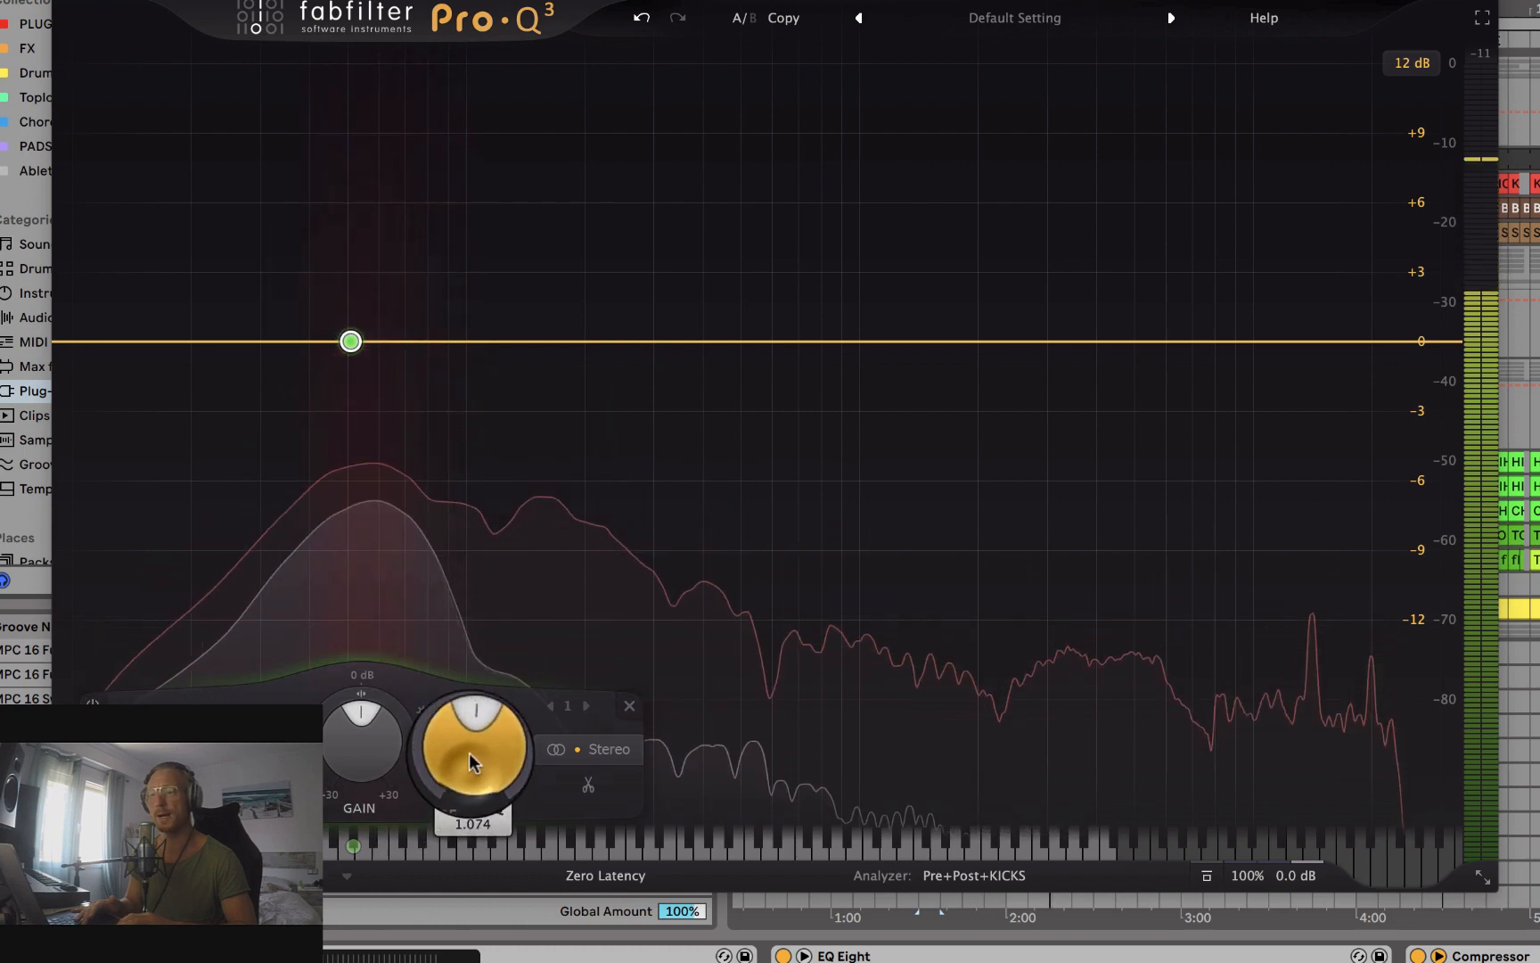
drag(472, 740, 487, 679)
drag(361, 744, 355, 823)
drag(471, 765, 470, 714)
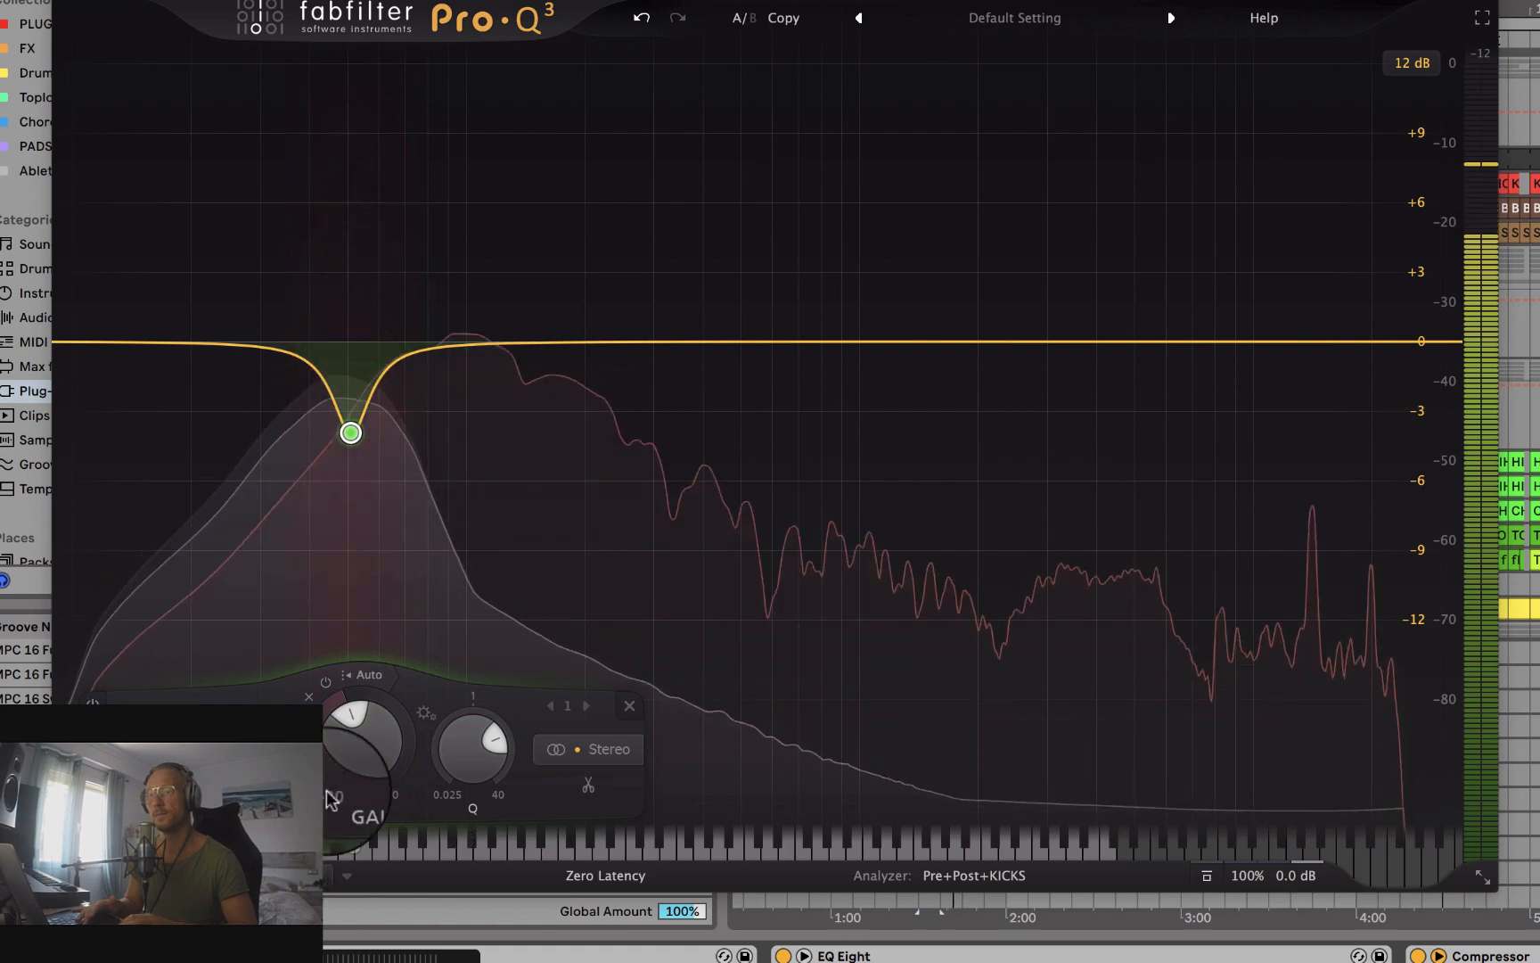
Step: Set the SUB EQ's 51 Hz cut to -2.77 dB with a Q of 5.411, and close the plug-in window
mouse_move(361, 760)
drag(360, 751, 365, 724)
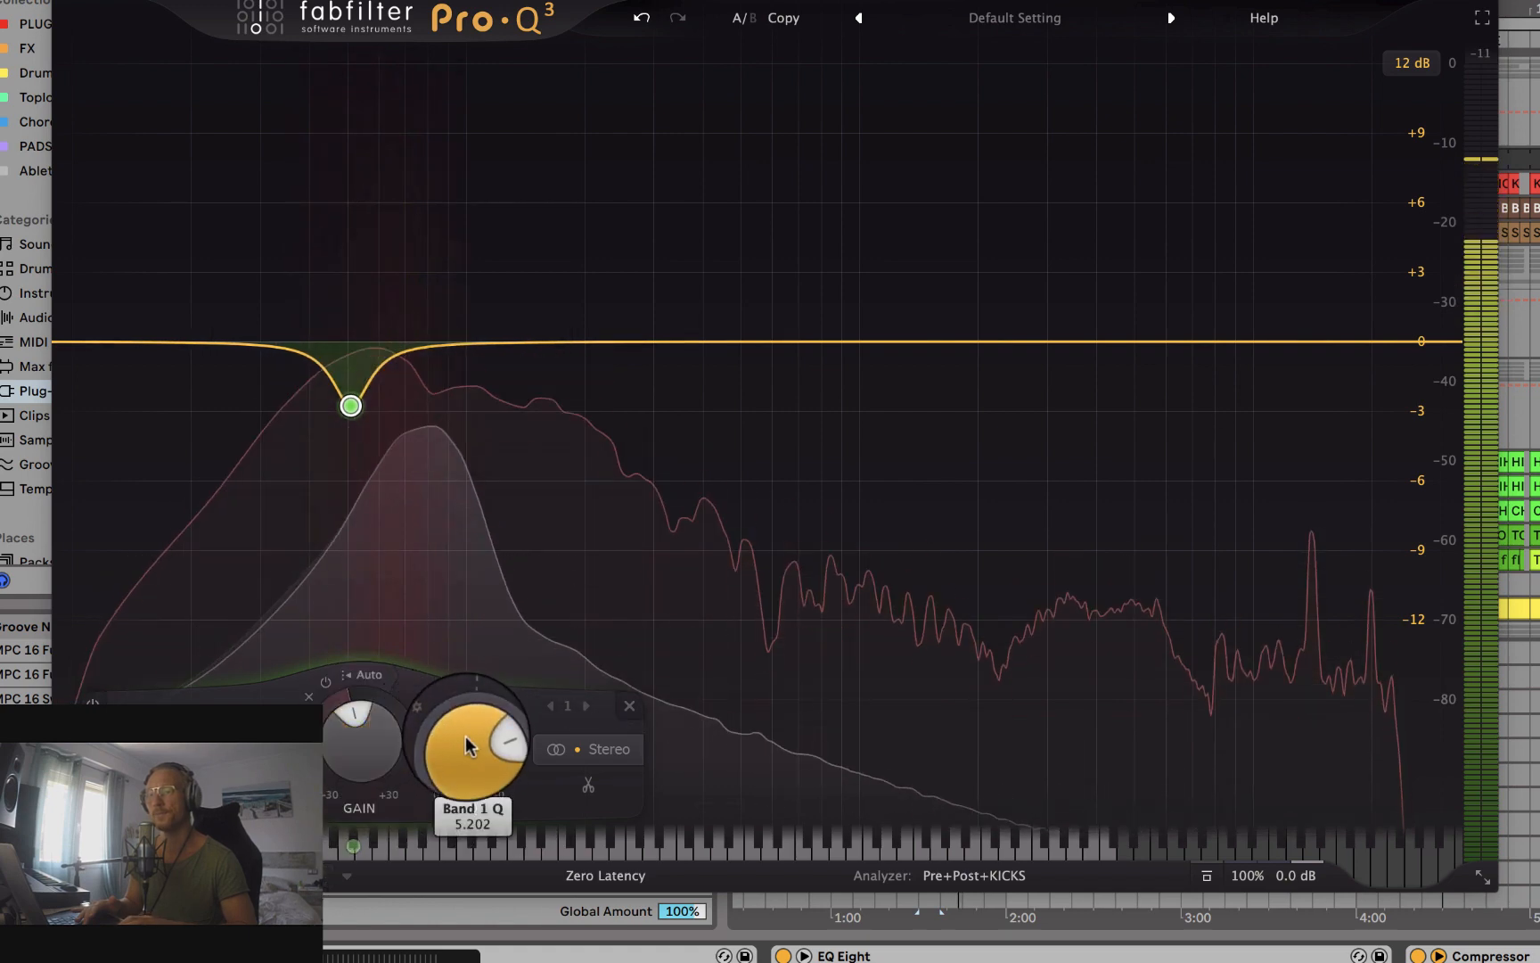
drag(467, 753, 467, 747)
mouse_move(426, 486)
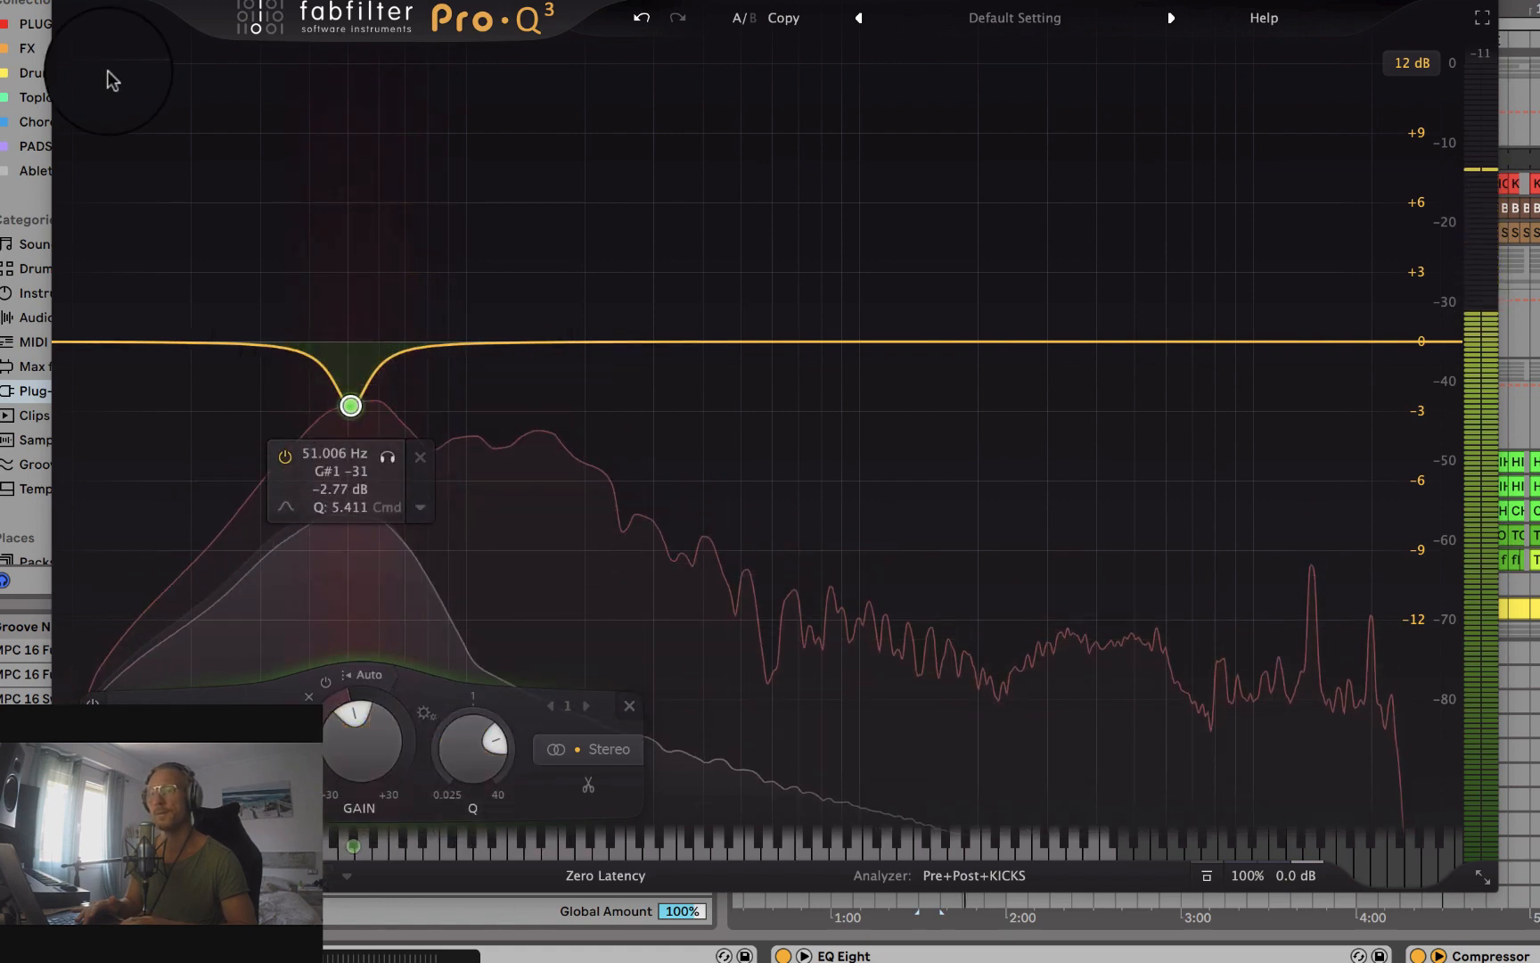
click(67, 2)
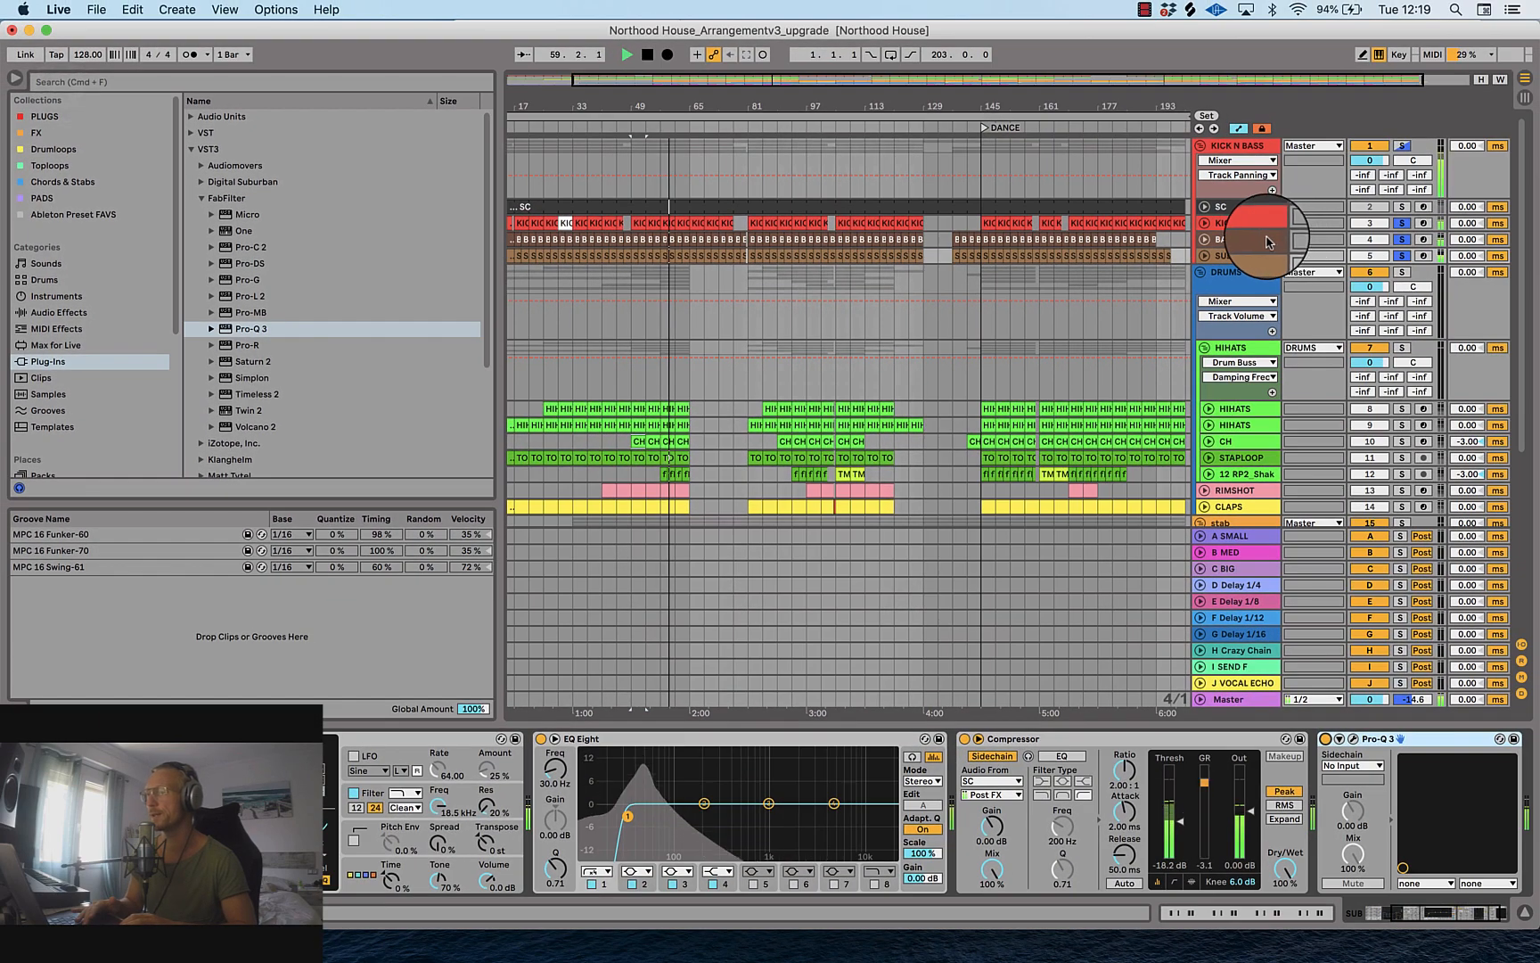
Step: Open Pro-Q 3 on the BASS track and overlay the KICKS spectrum with collisions in its analyzer
click(1394, 237)
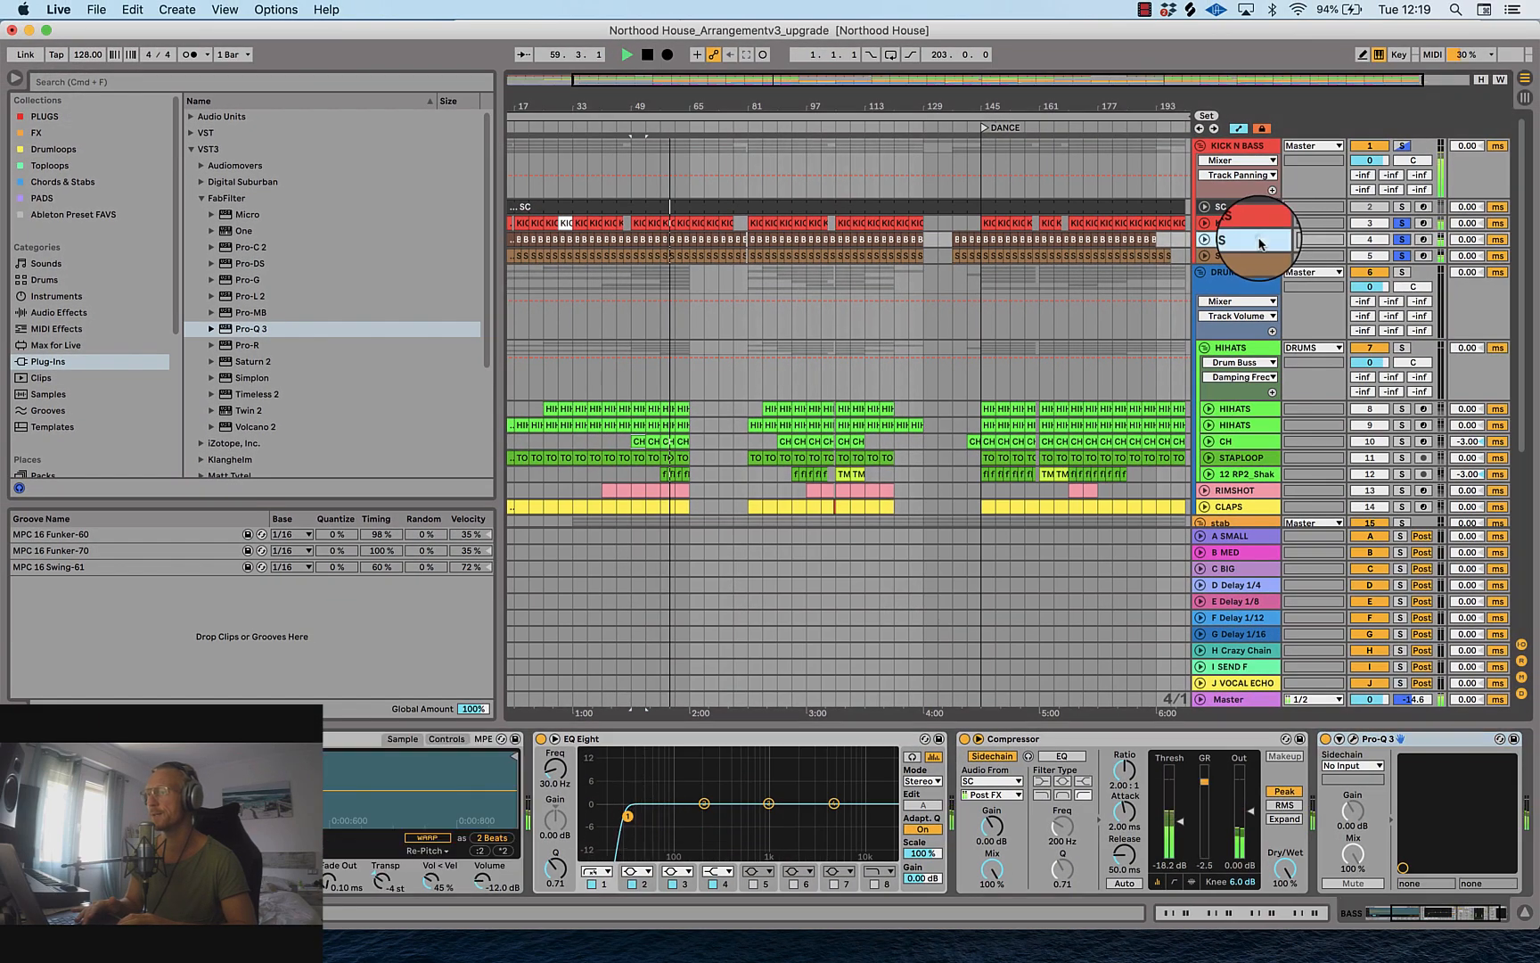
click(1352, 741)
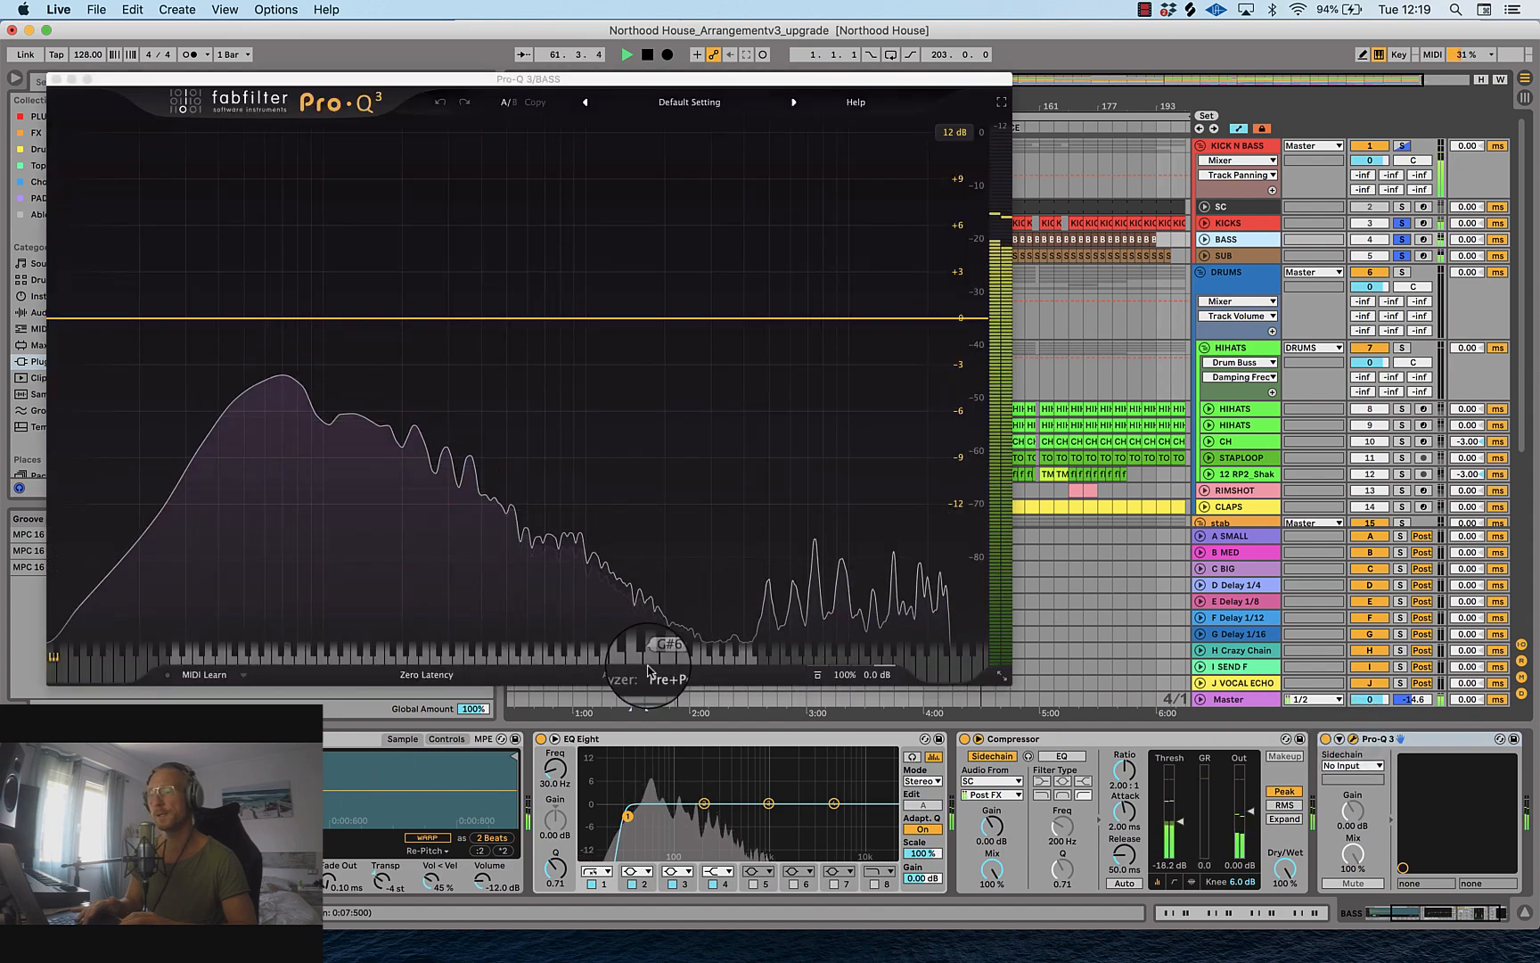
click(648, 671)
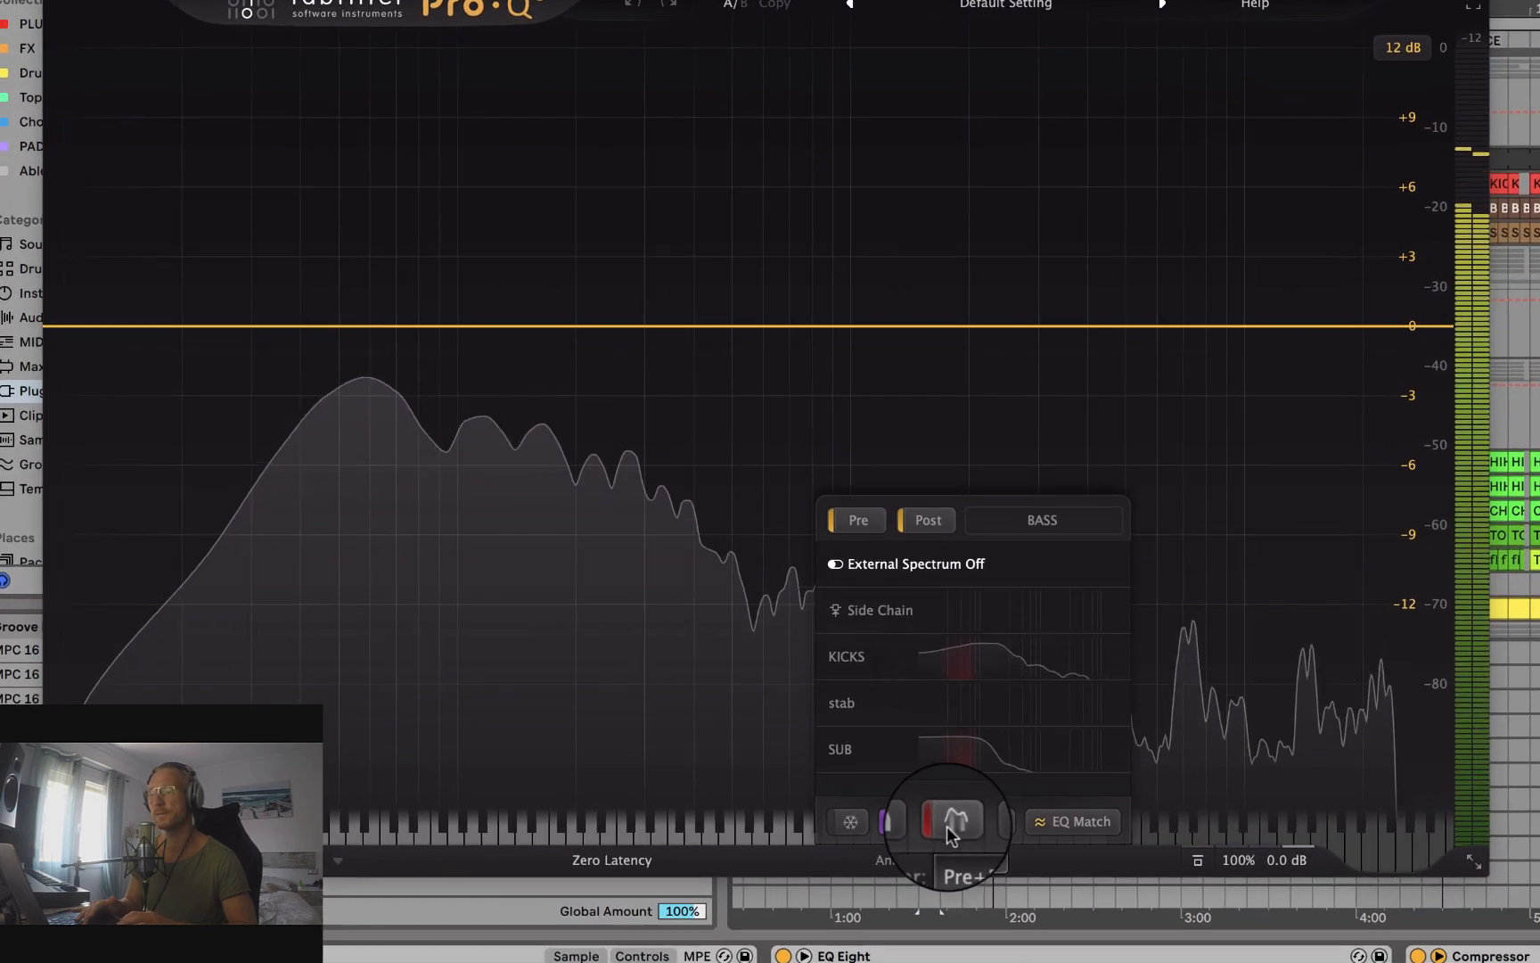
click(951, 653)
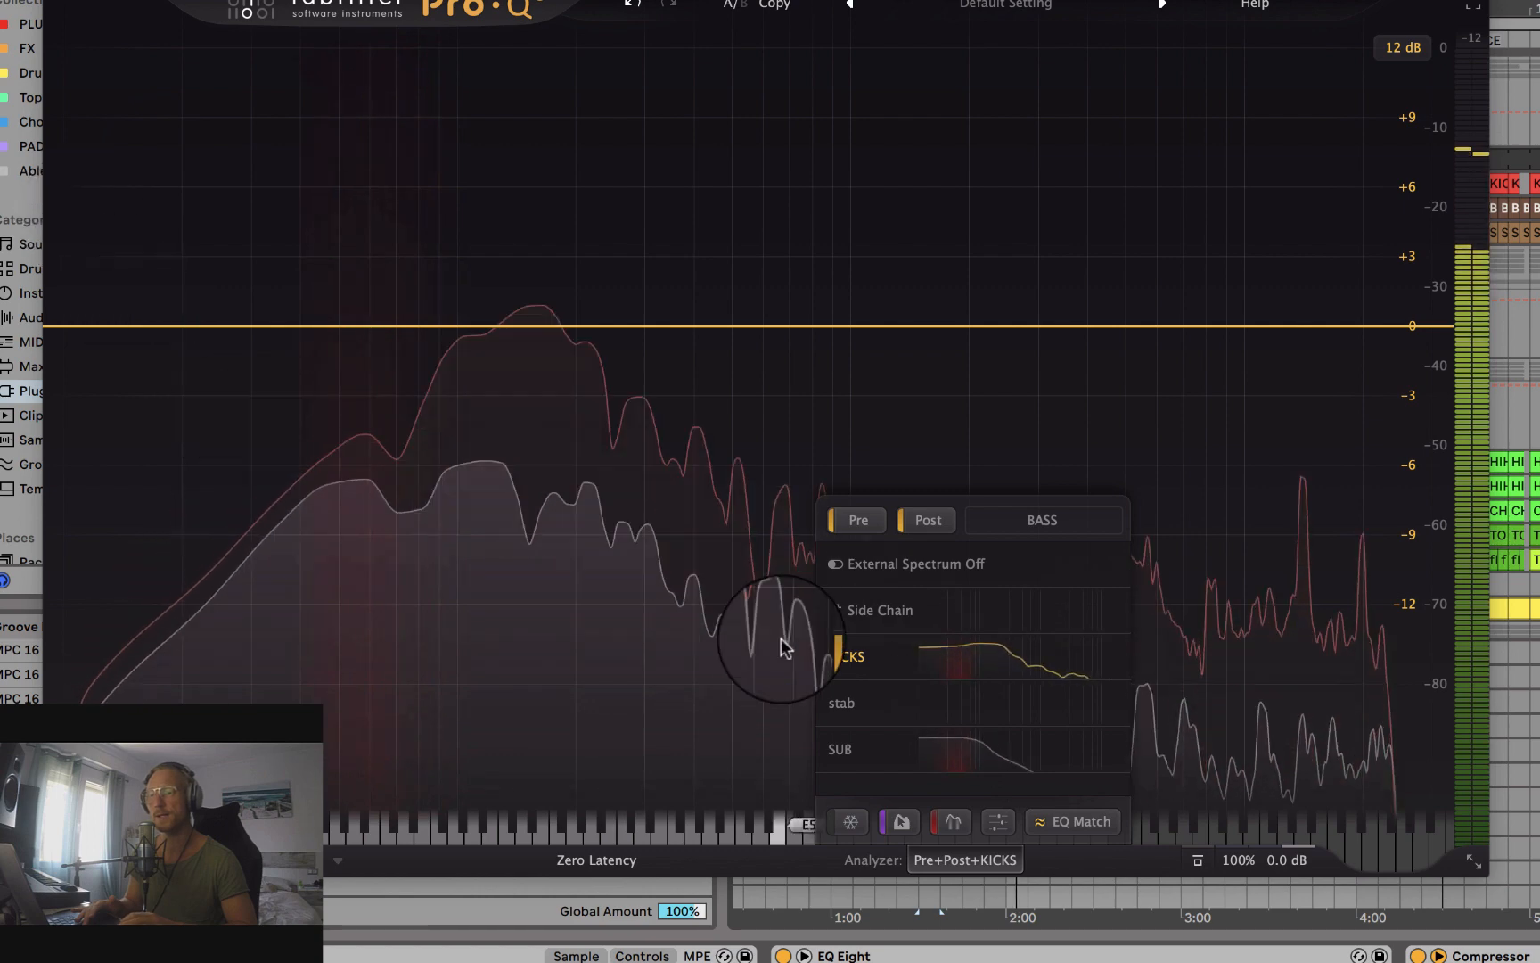
click(941, 860)
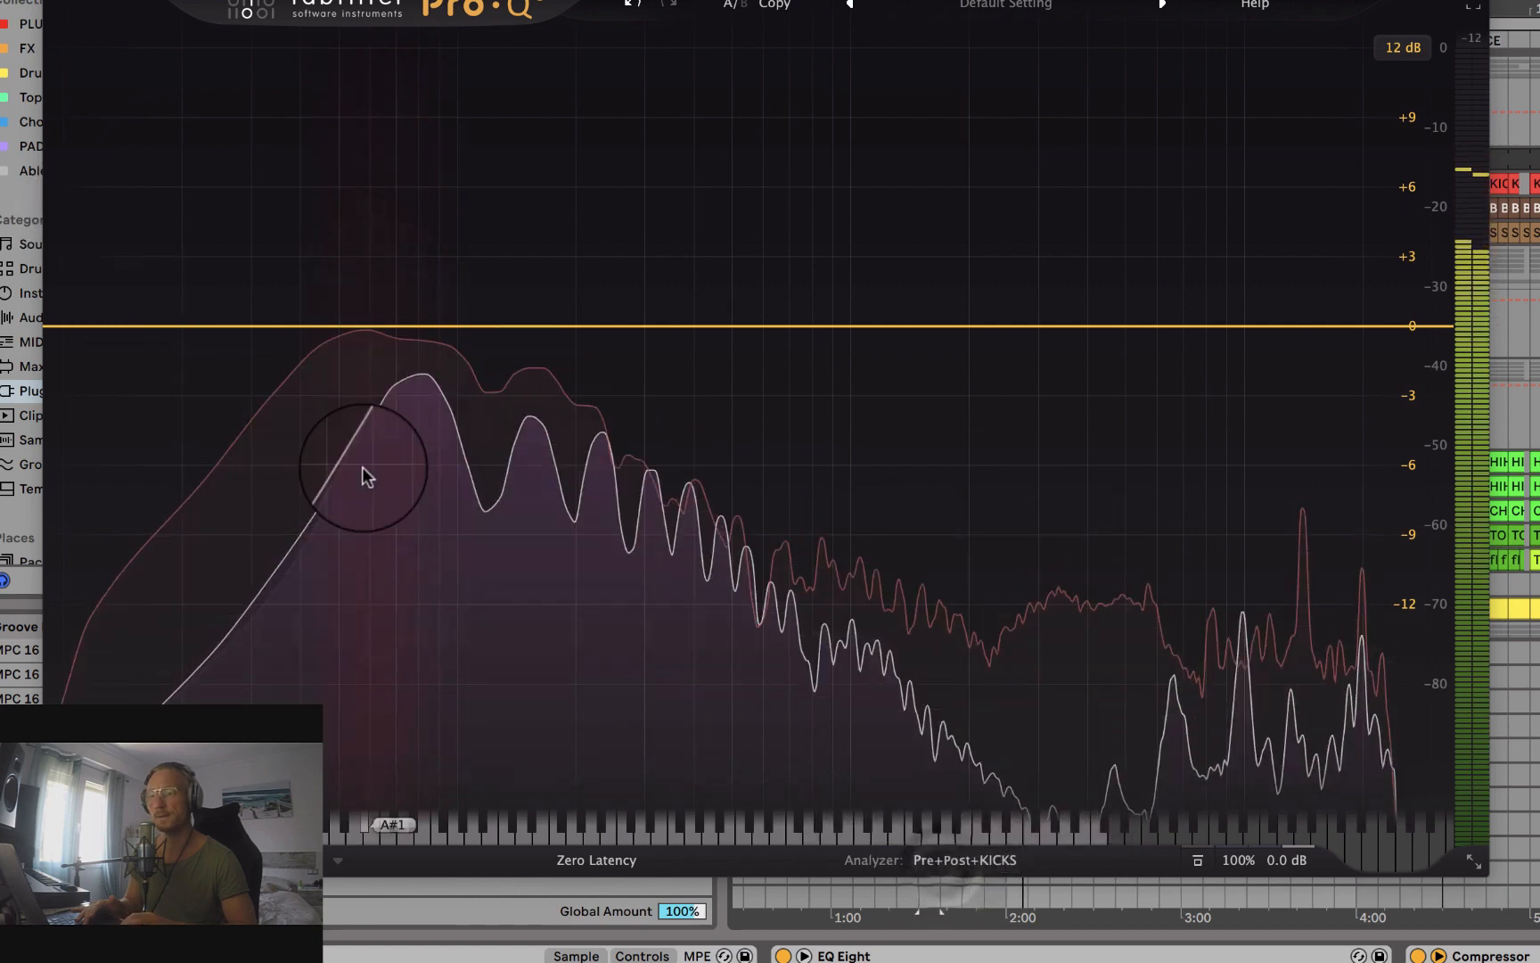
Step: Add a bell band at about 58 Hz to the BASS EQ, narrow its Q and cut it by about 2 dB
click(369, 326)
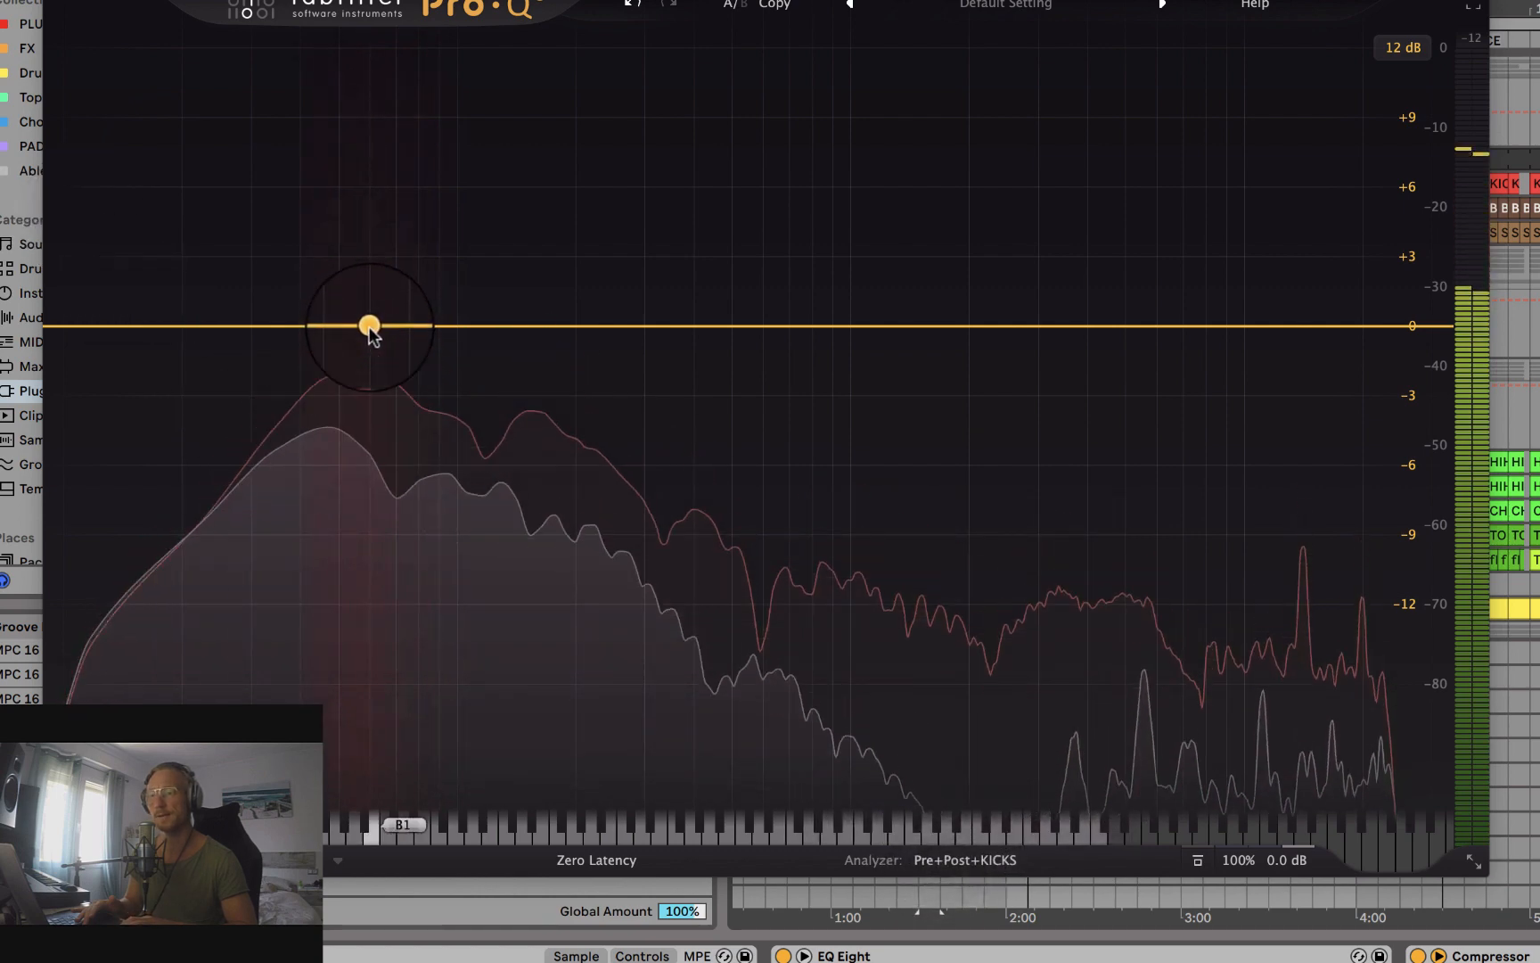
click(364, 326)
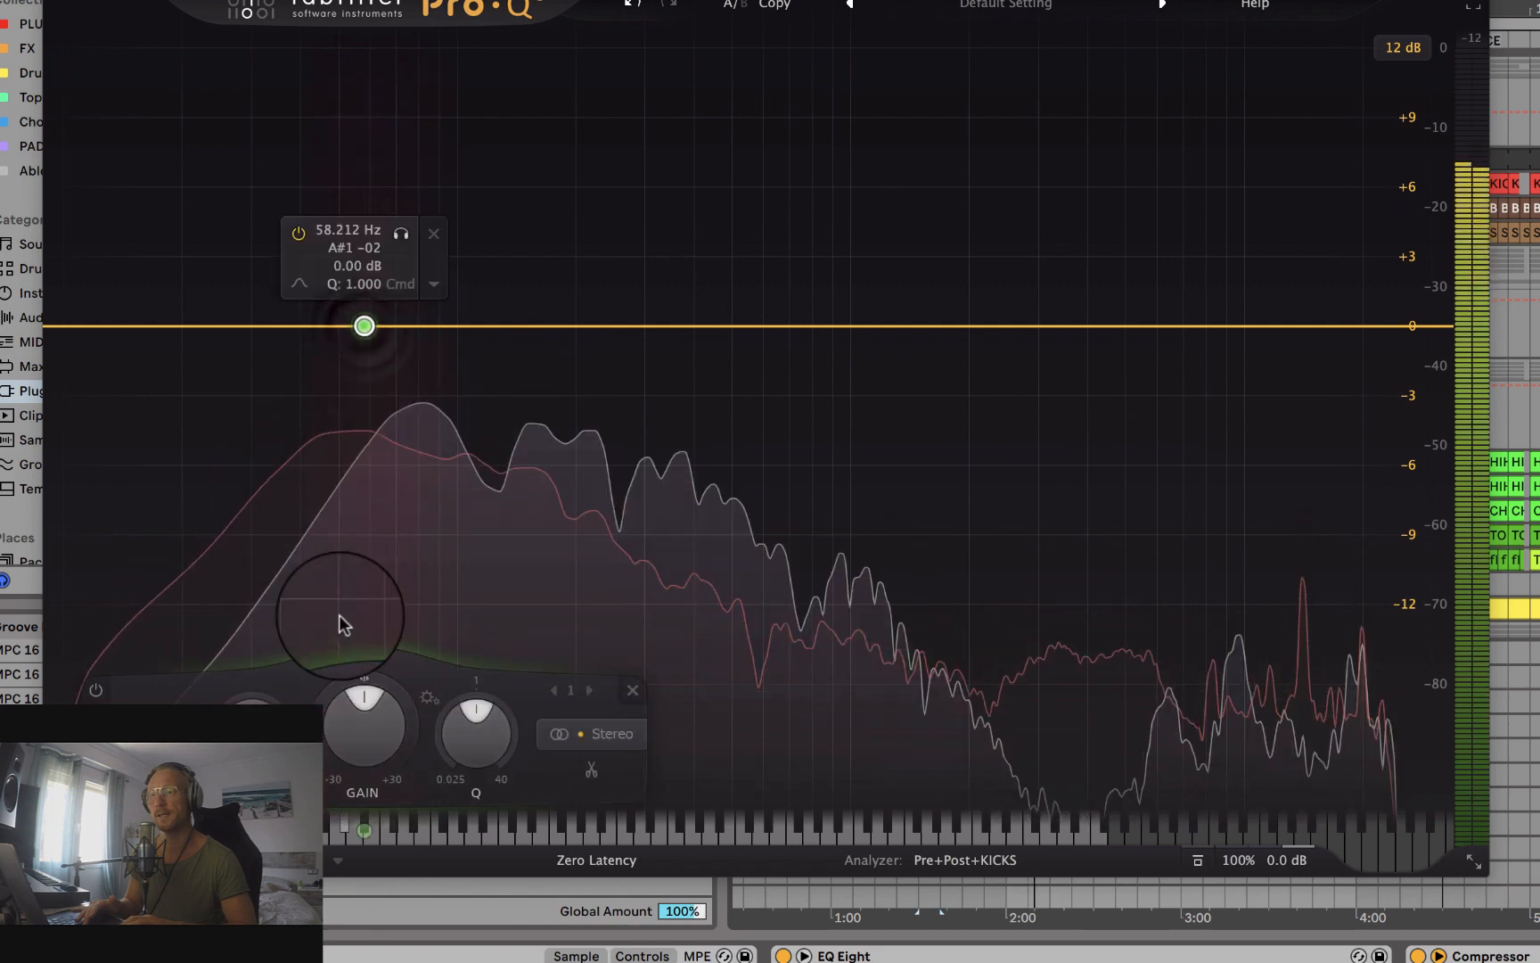
drag(479, 747, 474, 672)
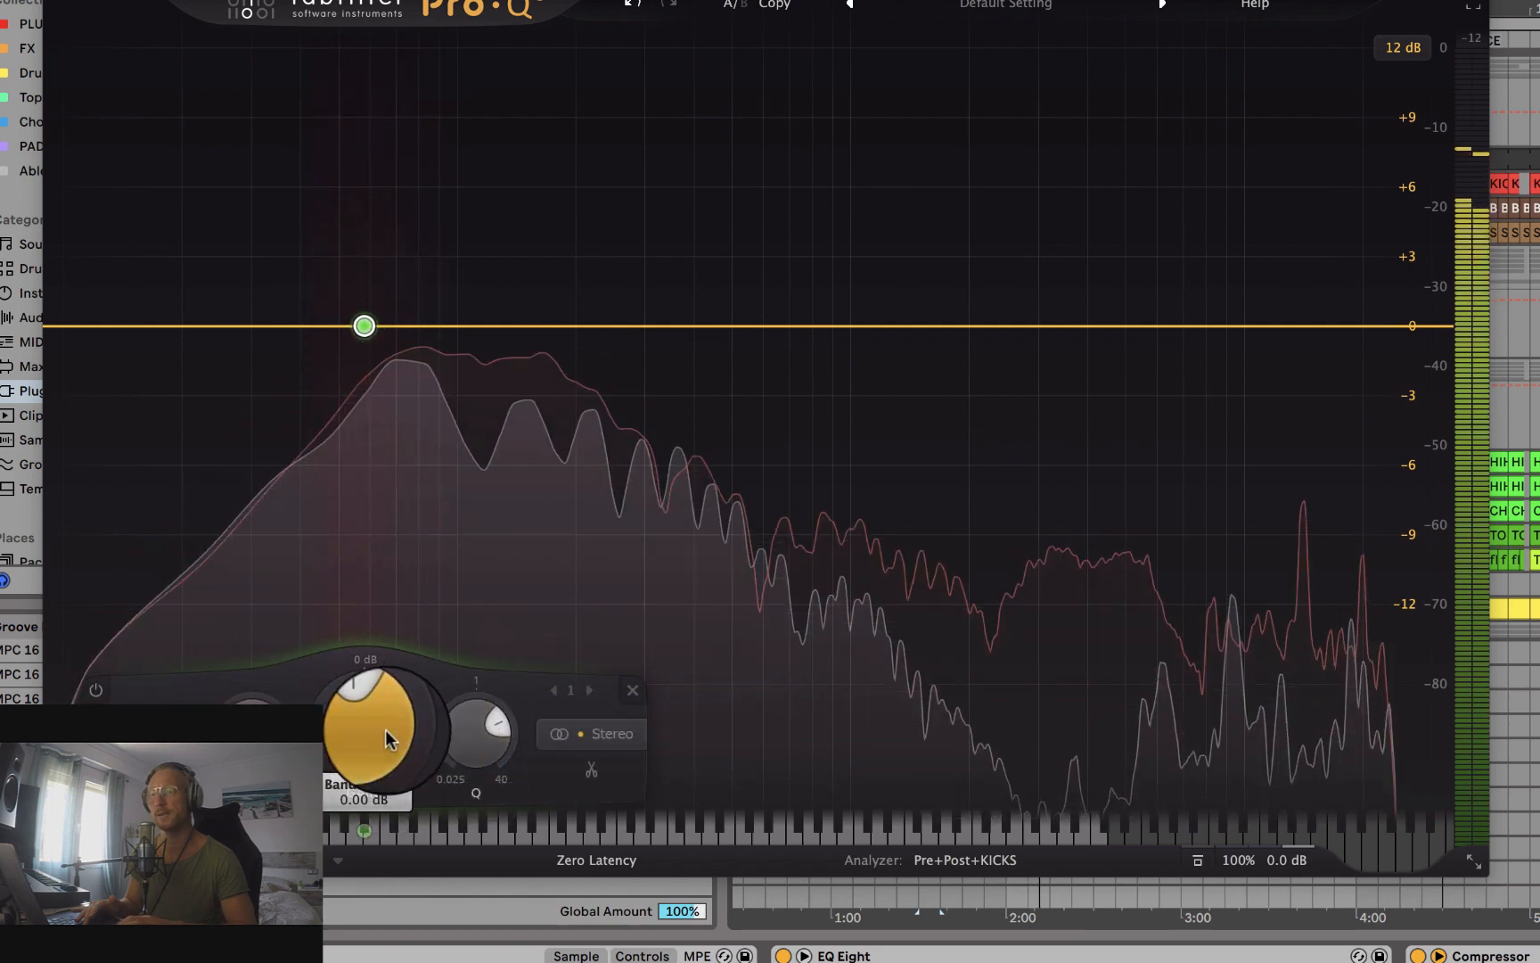
mouse_move(377, 726)
mouse_down()
mouse_move(364, 807)
mouse_move(364, 745)
mouse_up()
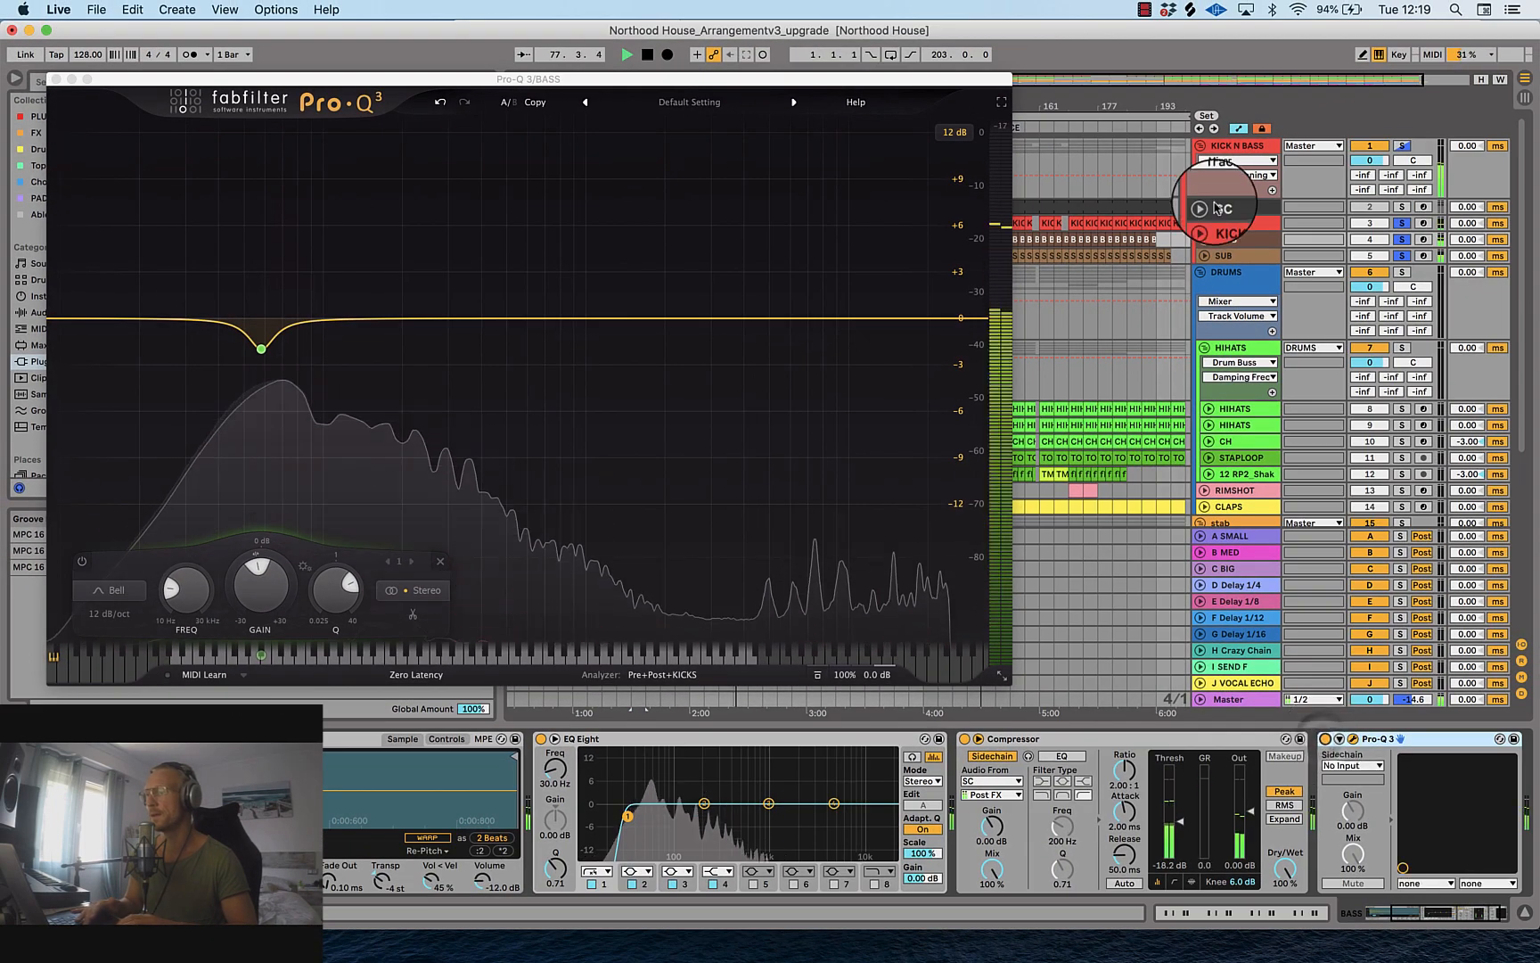
Step: Stop playback, close the BASS EQ and select the 22 JUNO-106 track after briefly playing the arrangement
key(space)
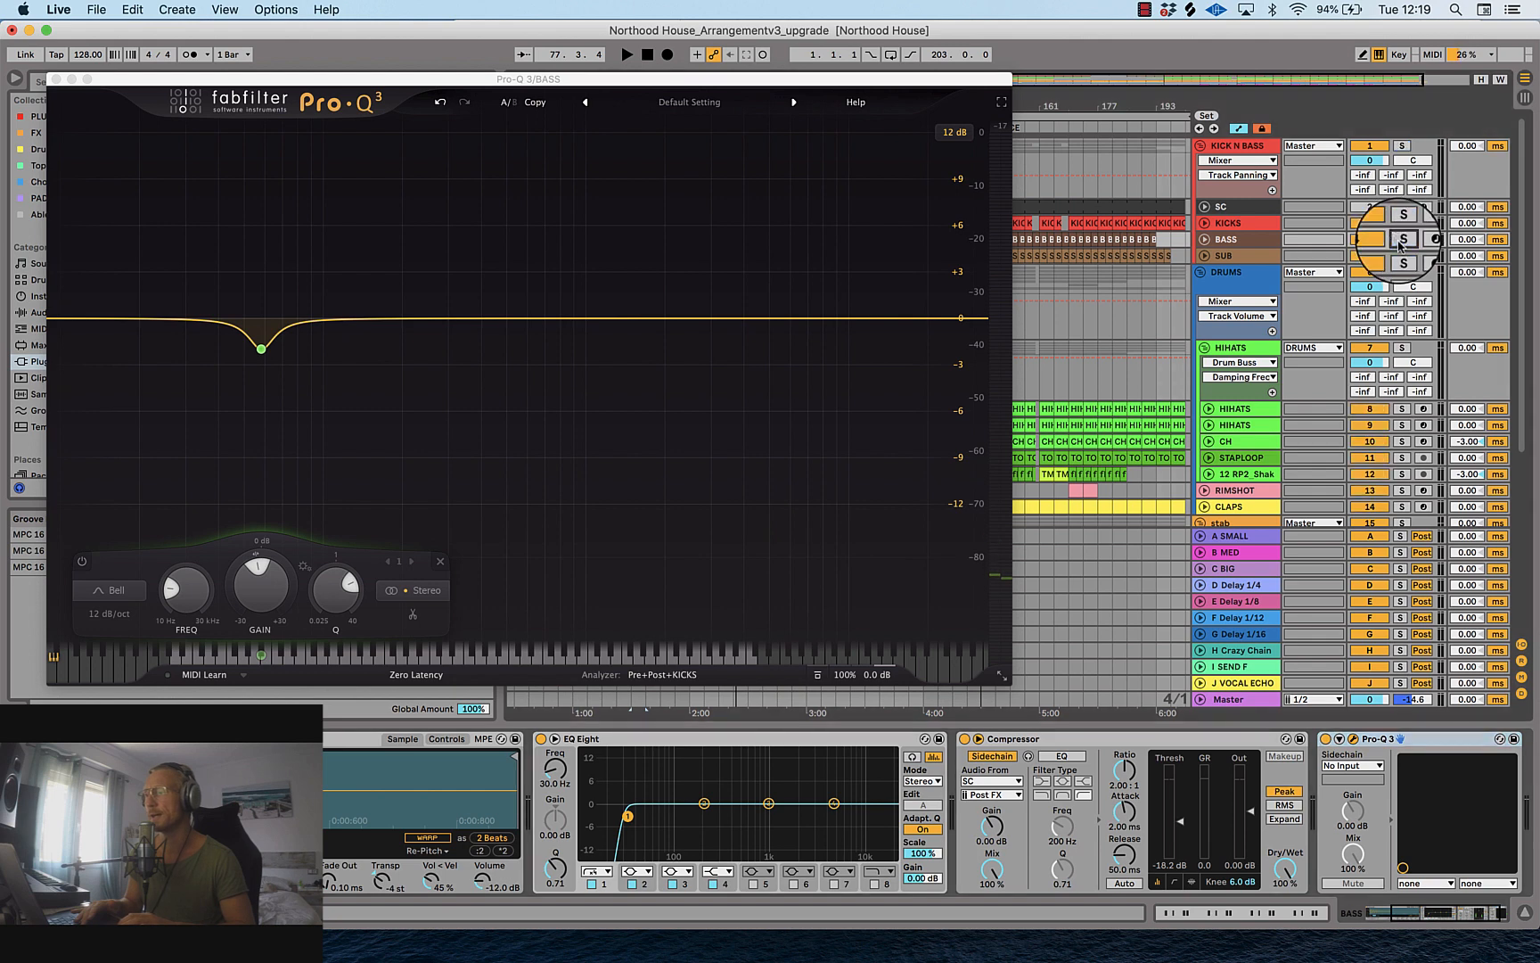
scroll(1231, 333, down, 5)
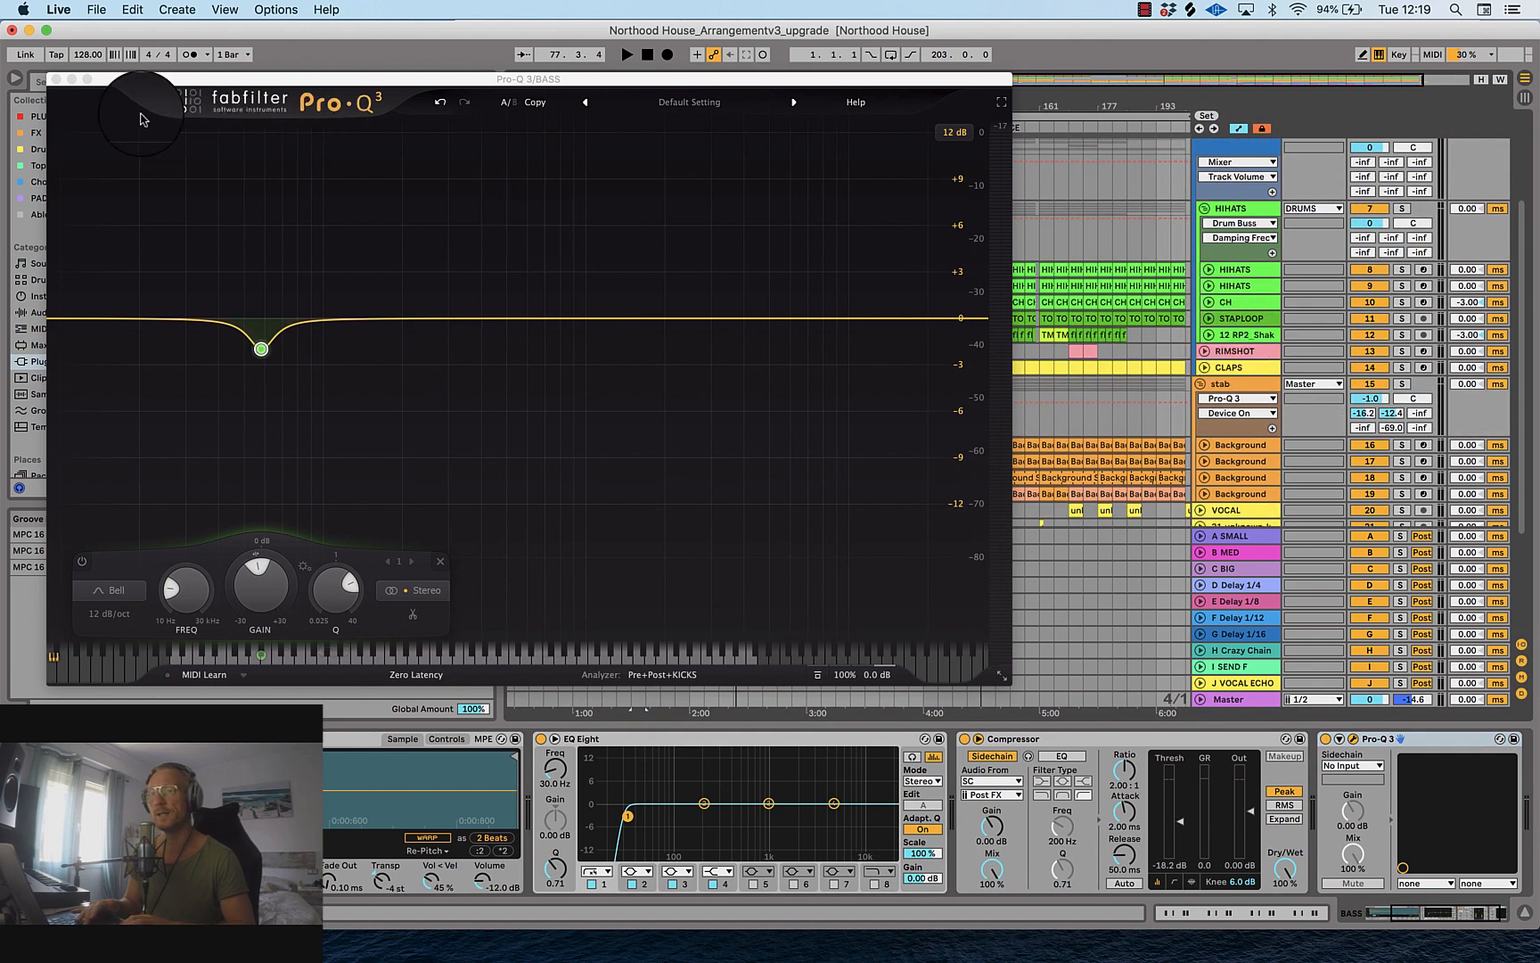
click(53, 79)
key(space)
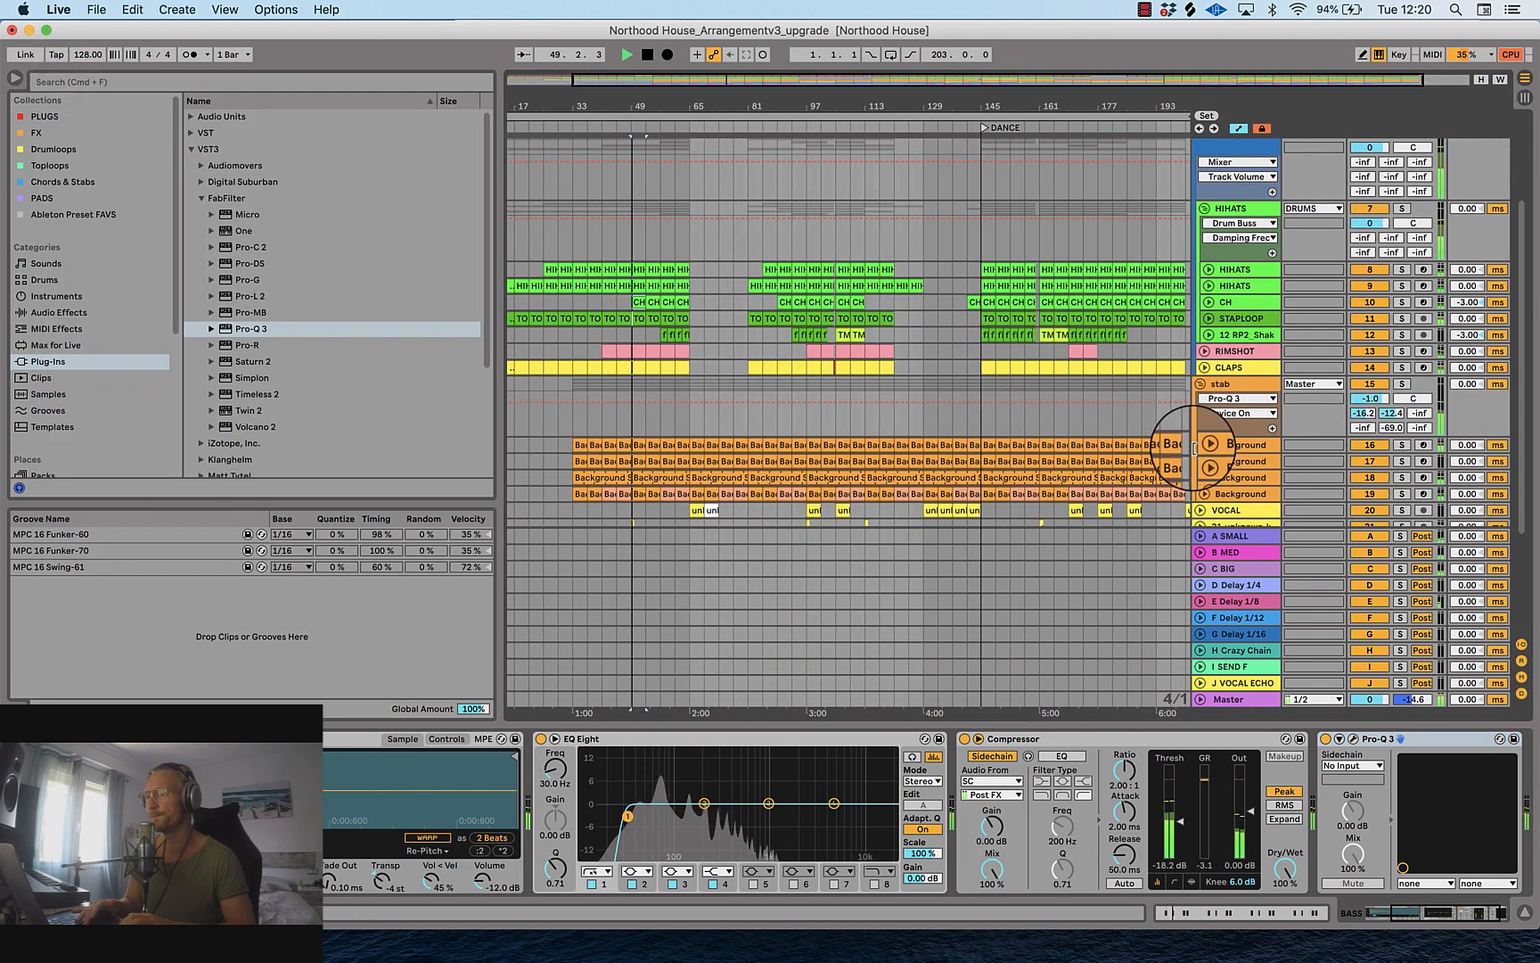
key(space)
scroll(1240, 466, down, 2)
click(1240, 469)
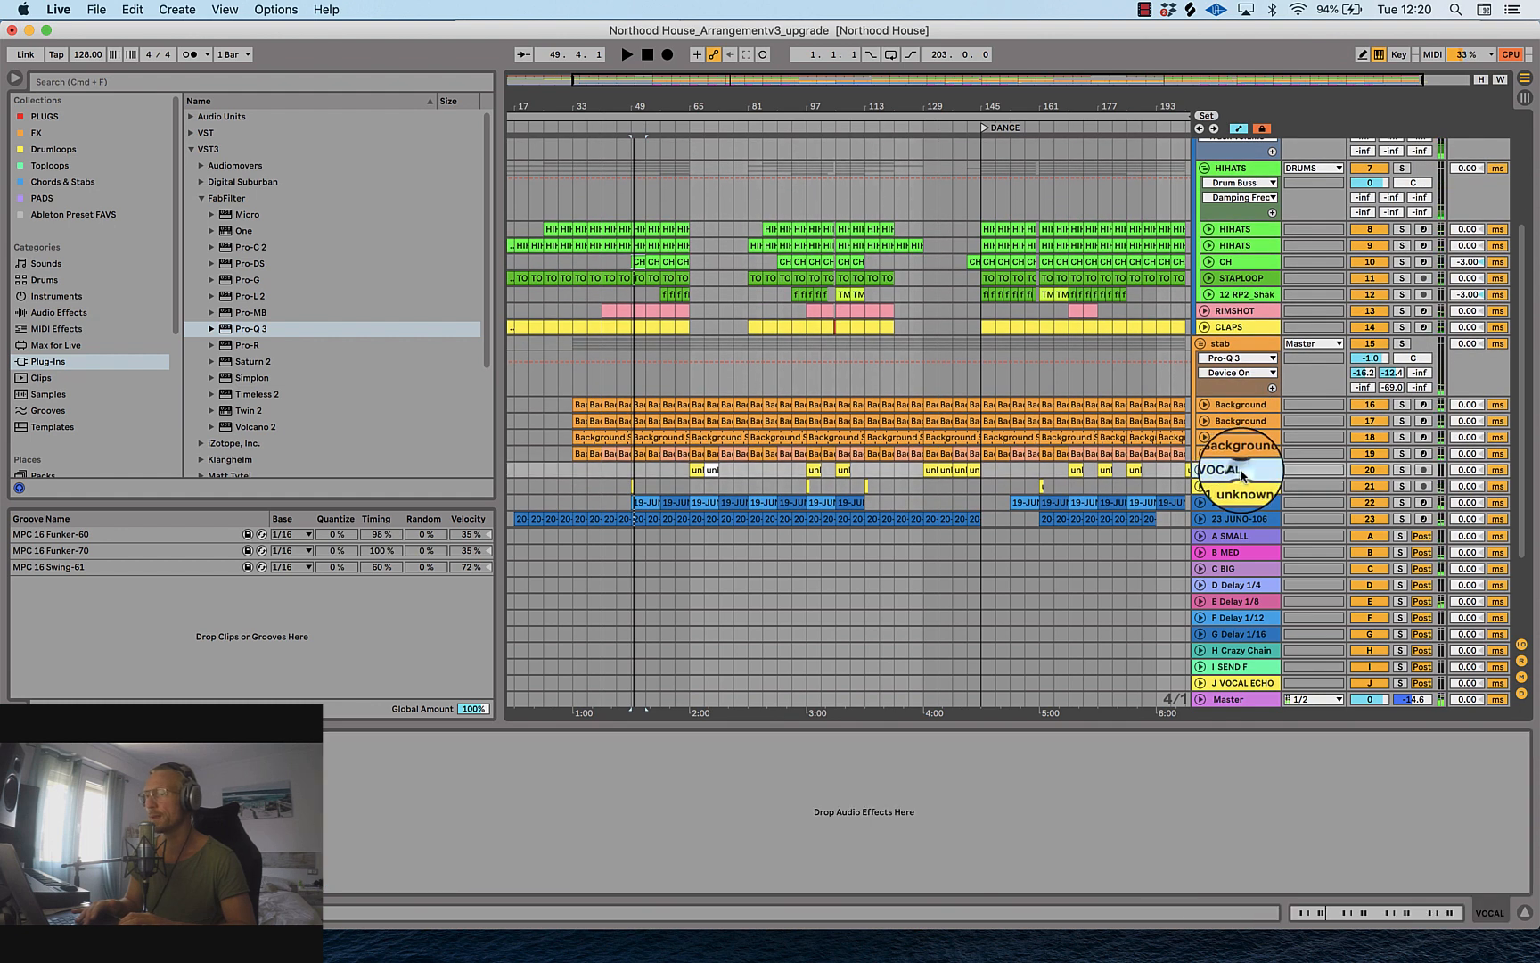
click(1239, 502)
Step: Play the 22 JUNO-106 track and the stab group's Background tracks soloed to hear them together, and clear the solos
key(space)
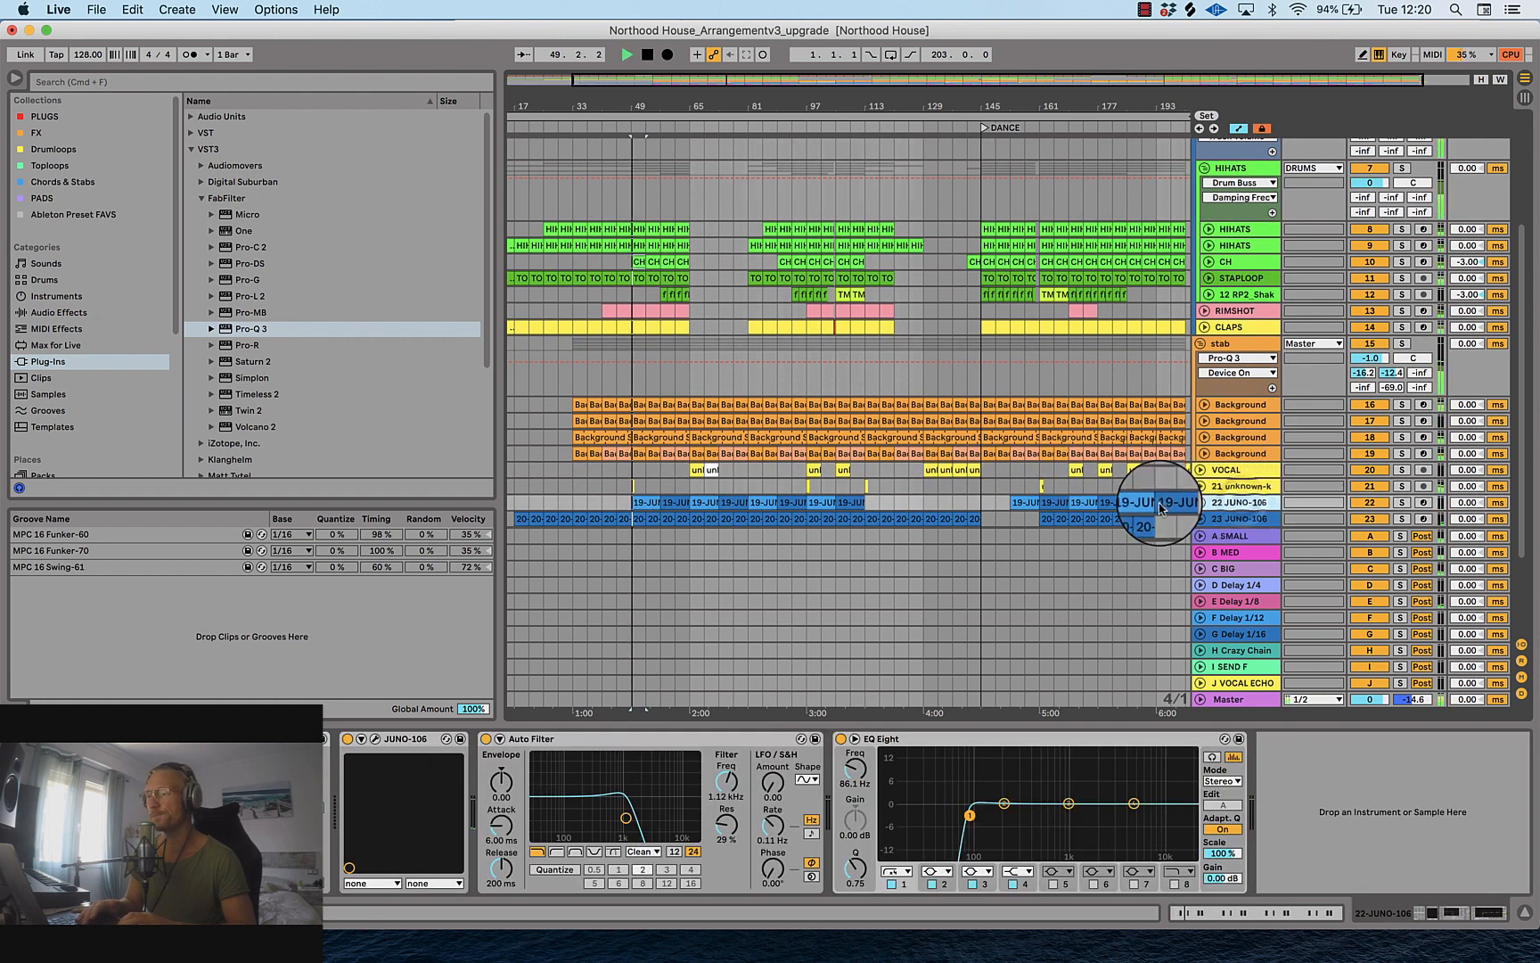
click(1402, 503)
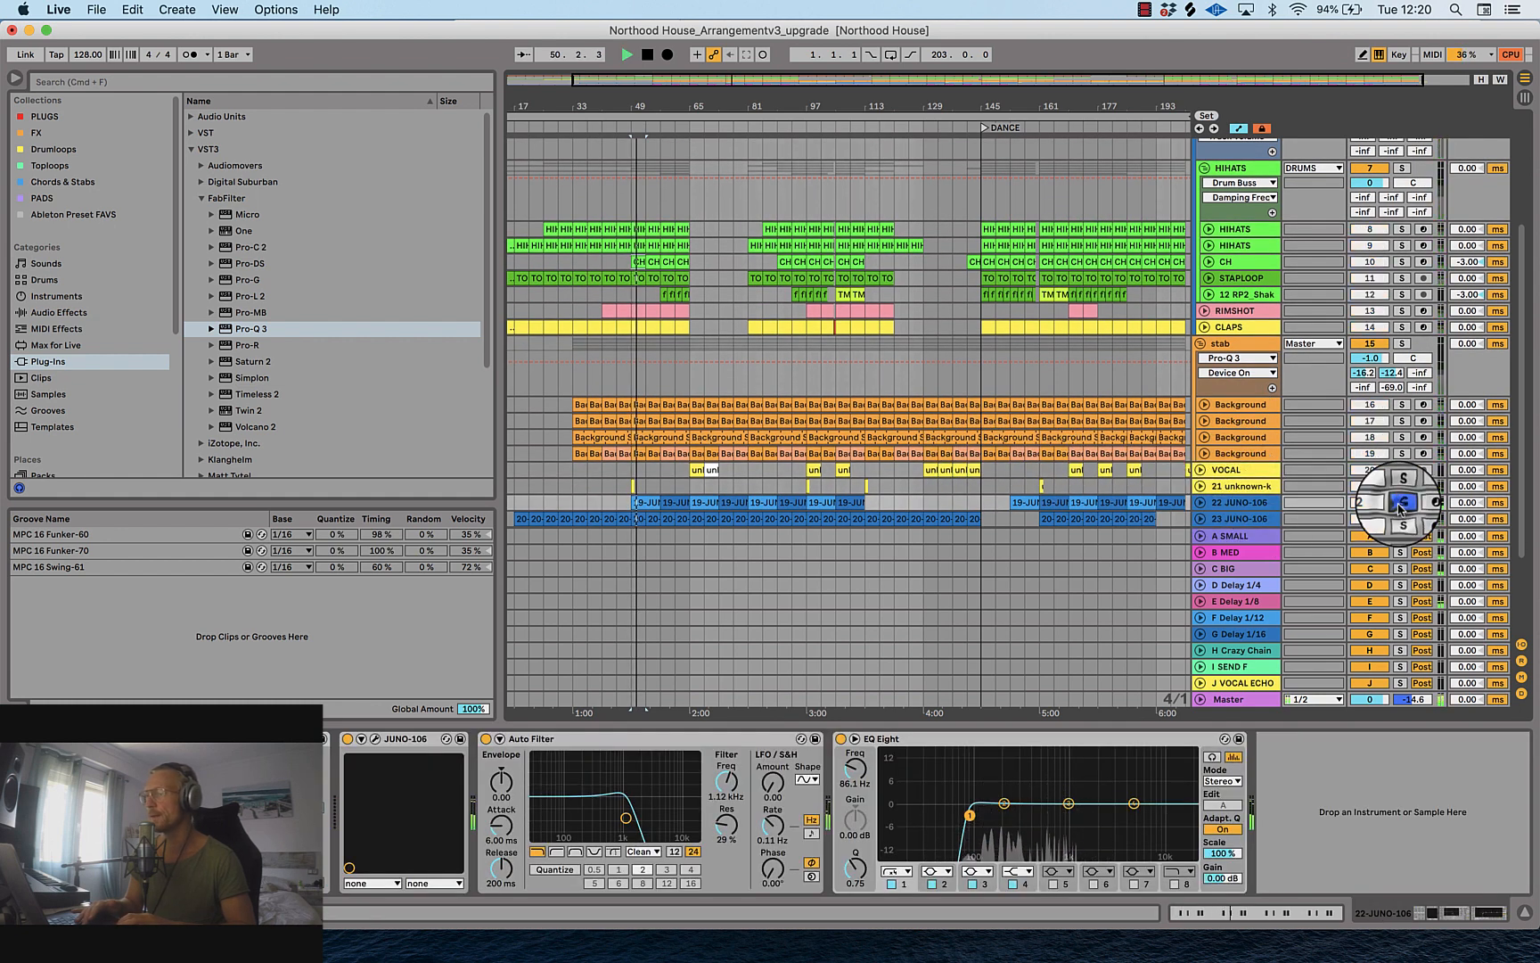
scroll(1399, 499, down, 1)
super+click(1400, 402)
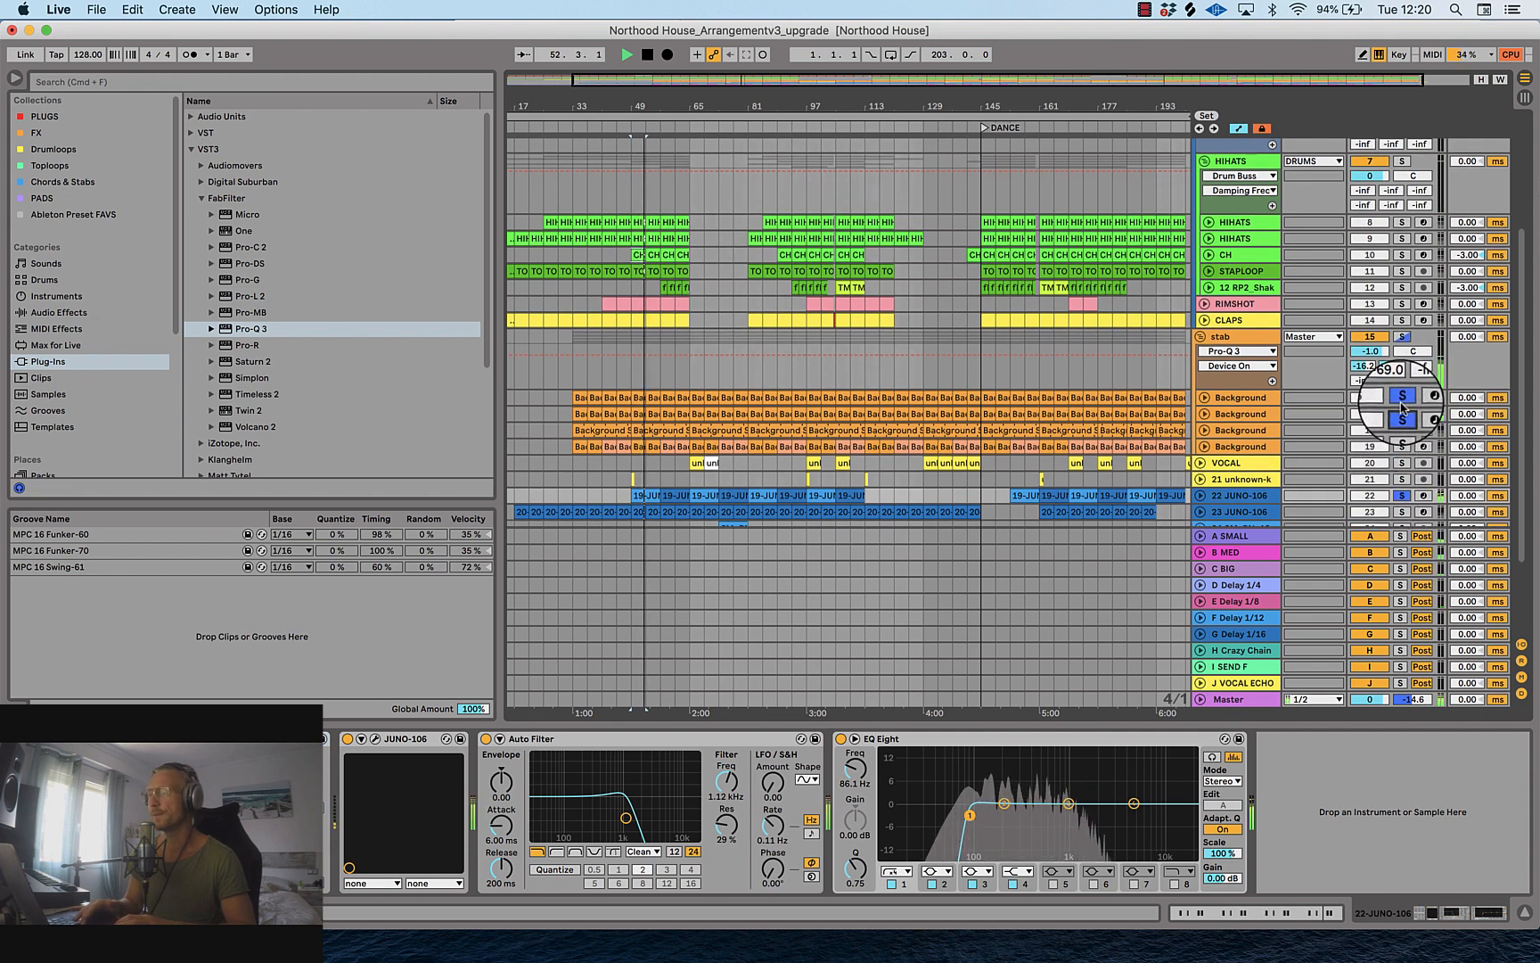
click(1400, 397)
key(space)
Step: View the existing Pro-Q 3 curve on the stab group and close its window
click(1226, 336)
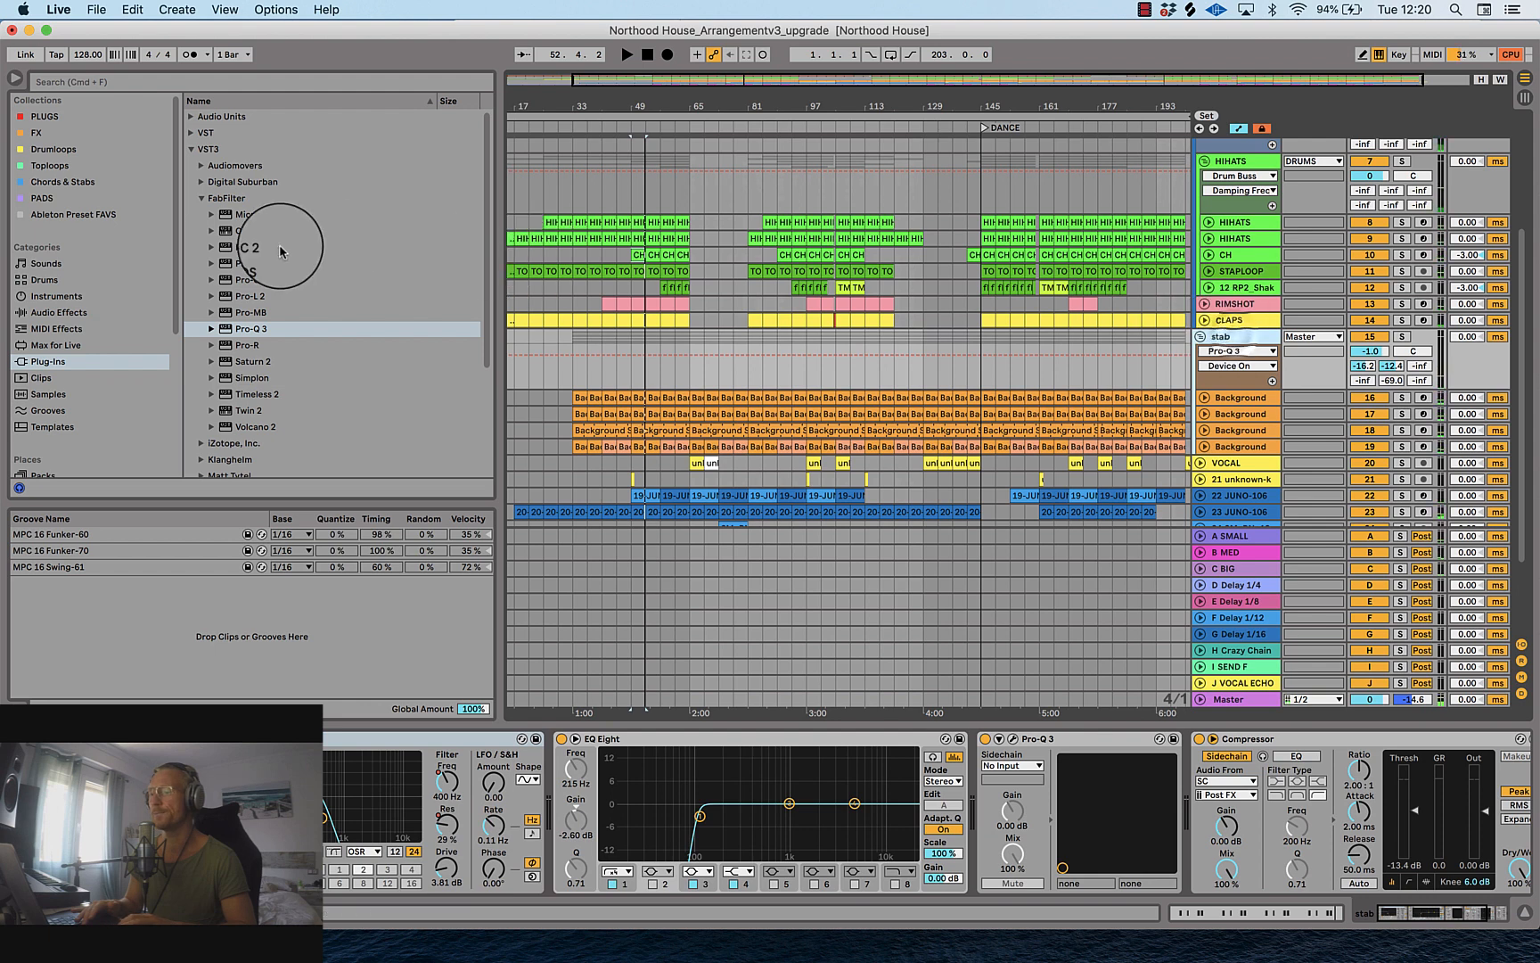
click(1014, 739)
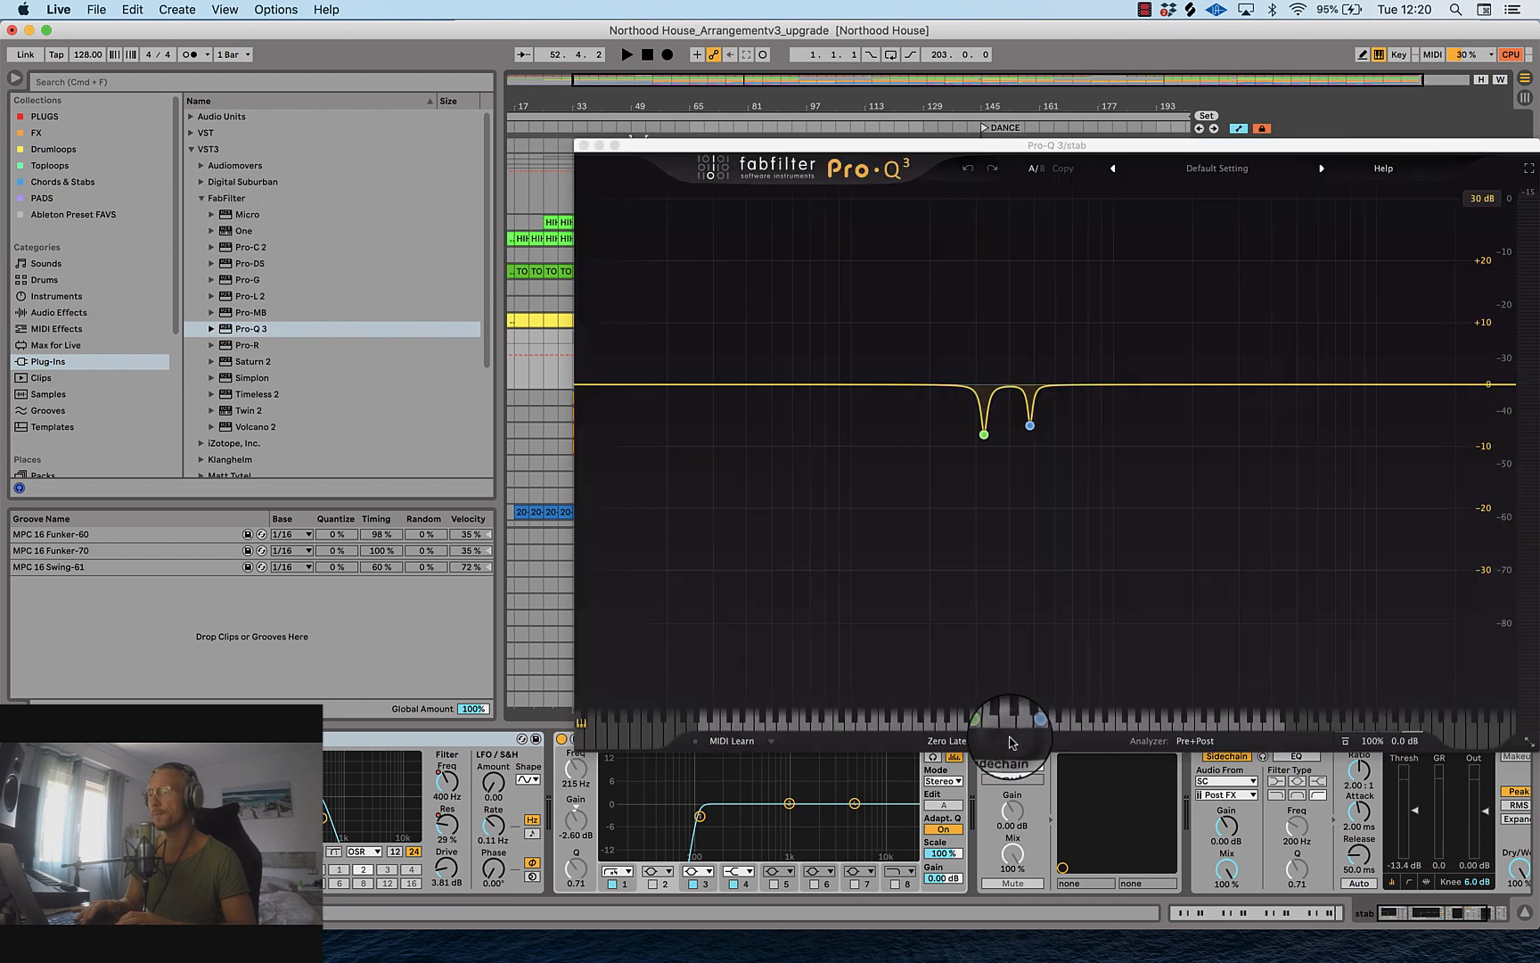
click(583, 147)
Step: Add Pro-Q 3 to the 22 JUNO-106 track and play the arrangement to view its spectrum
click(1241, 502)
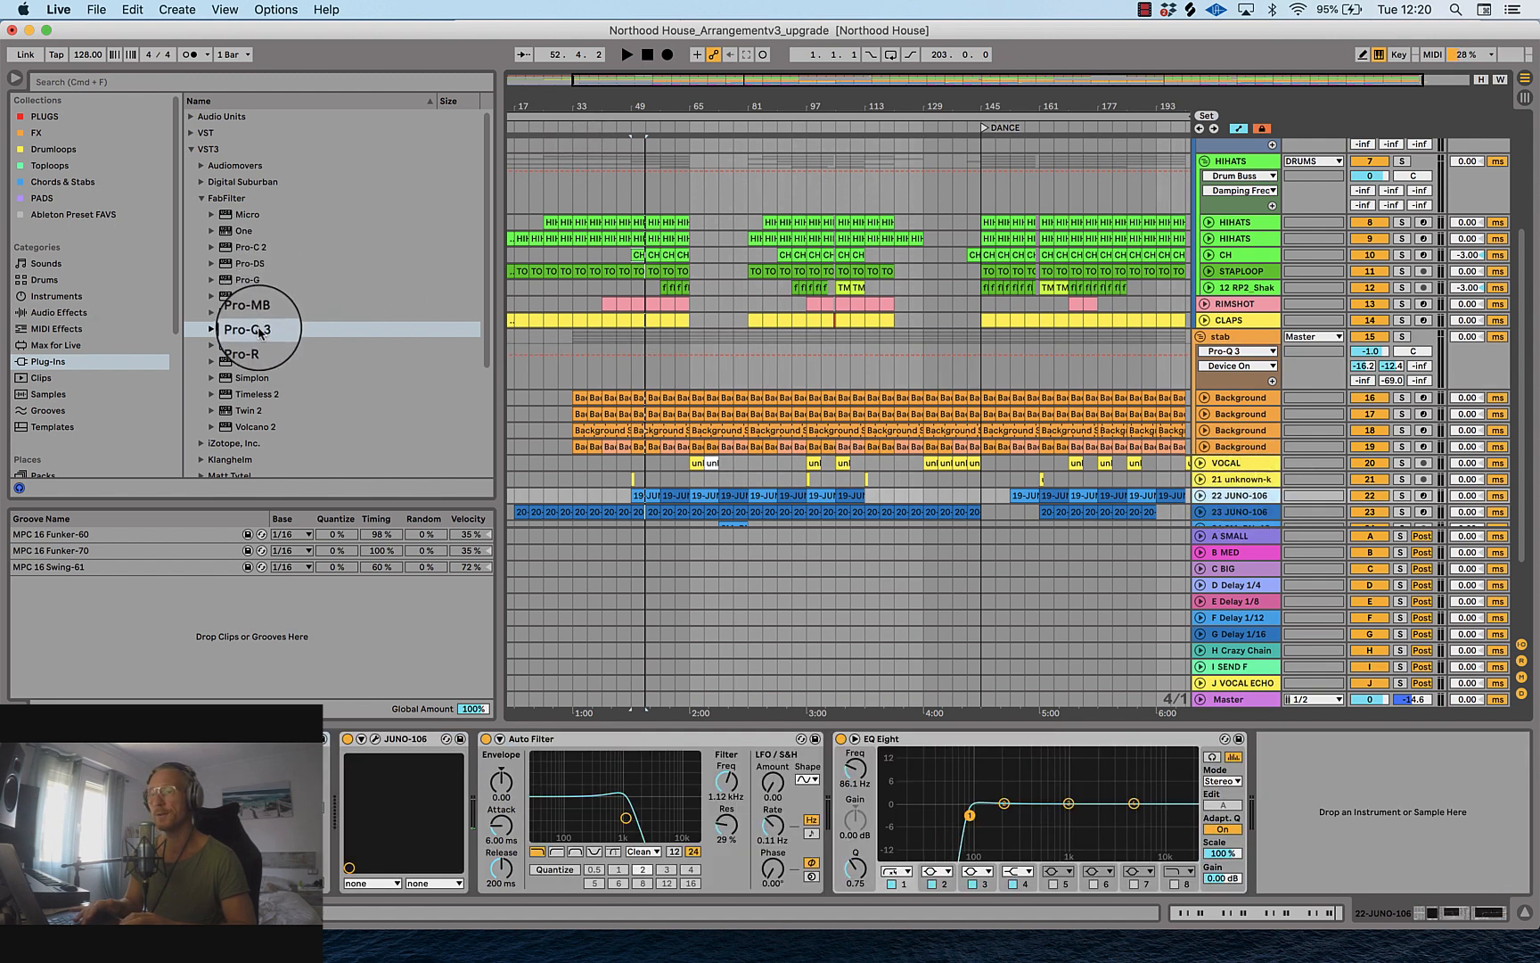
drag(260, 333, 1236, 504)
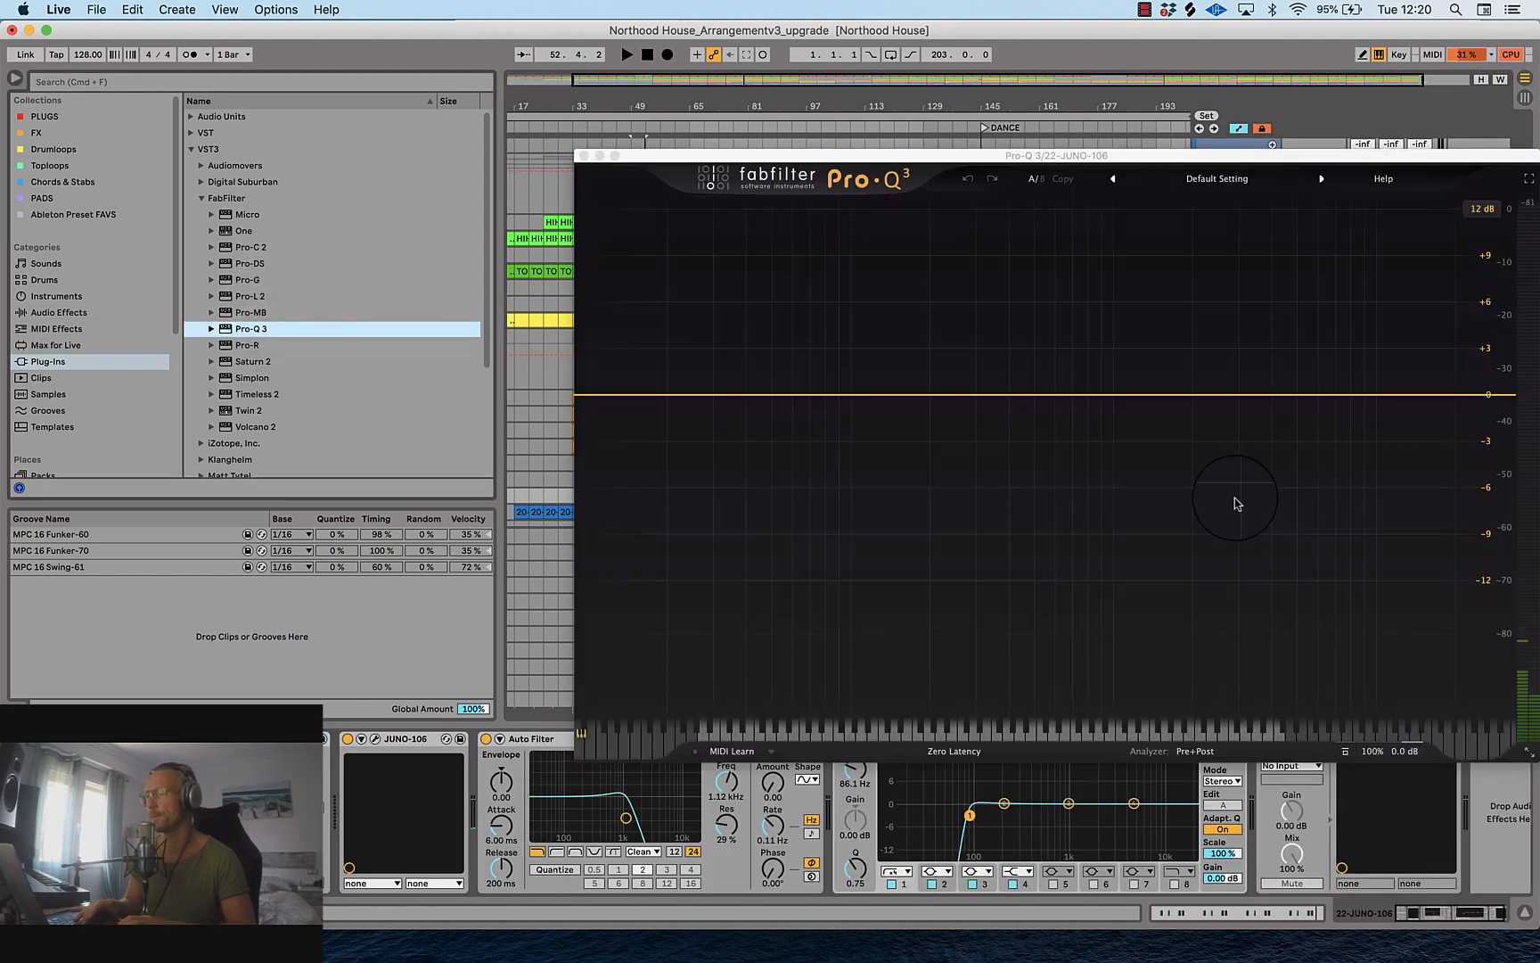
drag(829, 155, 468, 222)
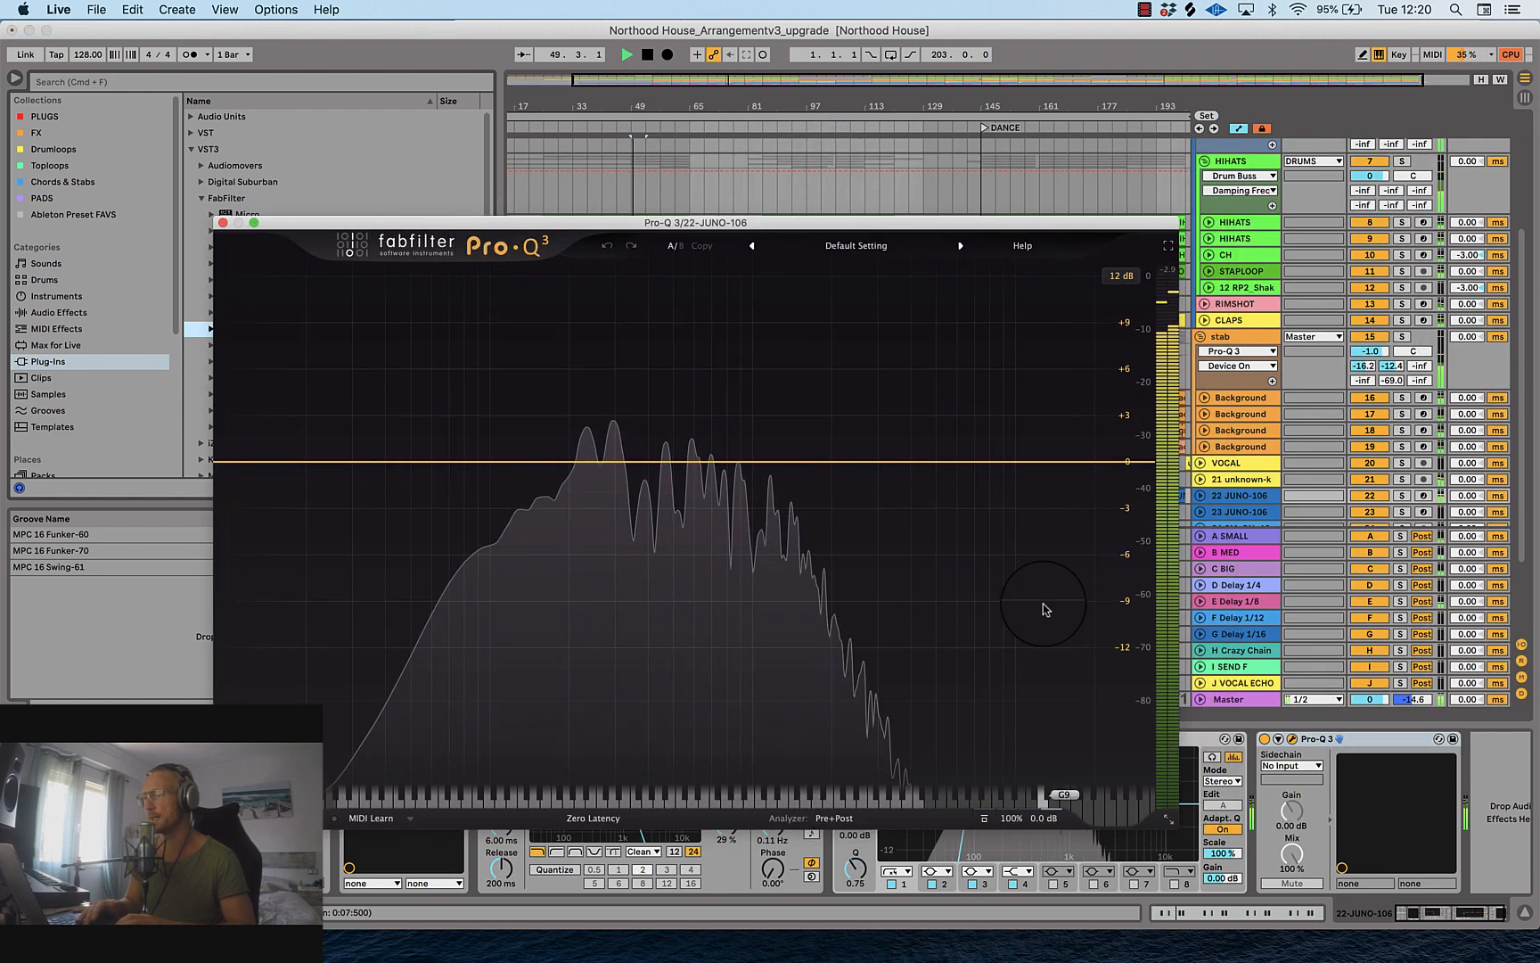
key(space)
Step: Open the stab group's Pro-Q 3 and overlay the 22-JUNO-106 spectrum with collisions in its analyzer
click(1233, 344)
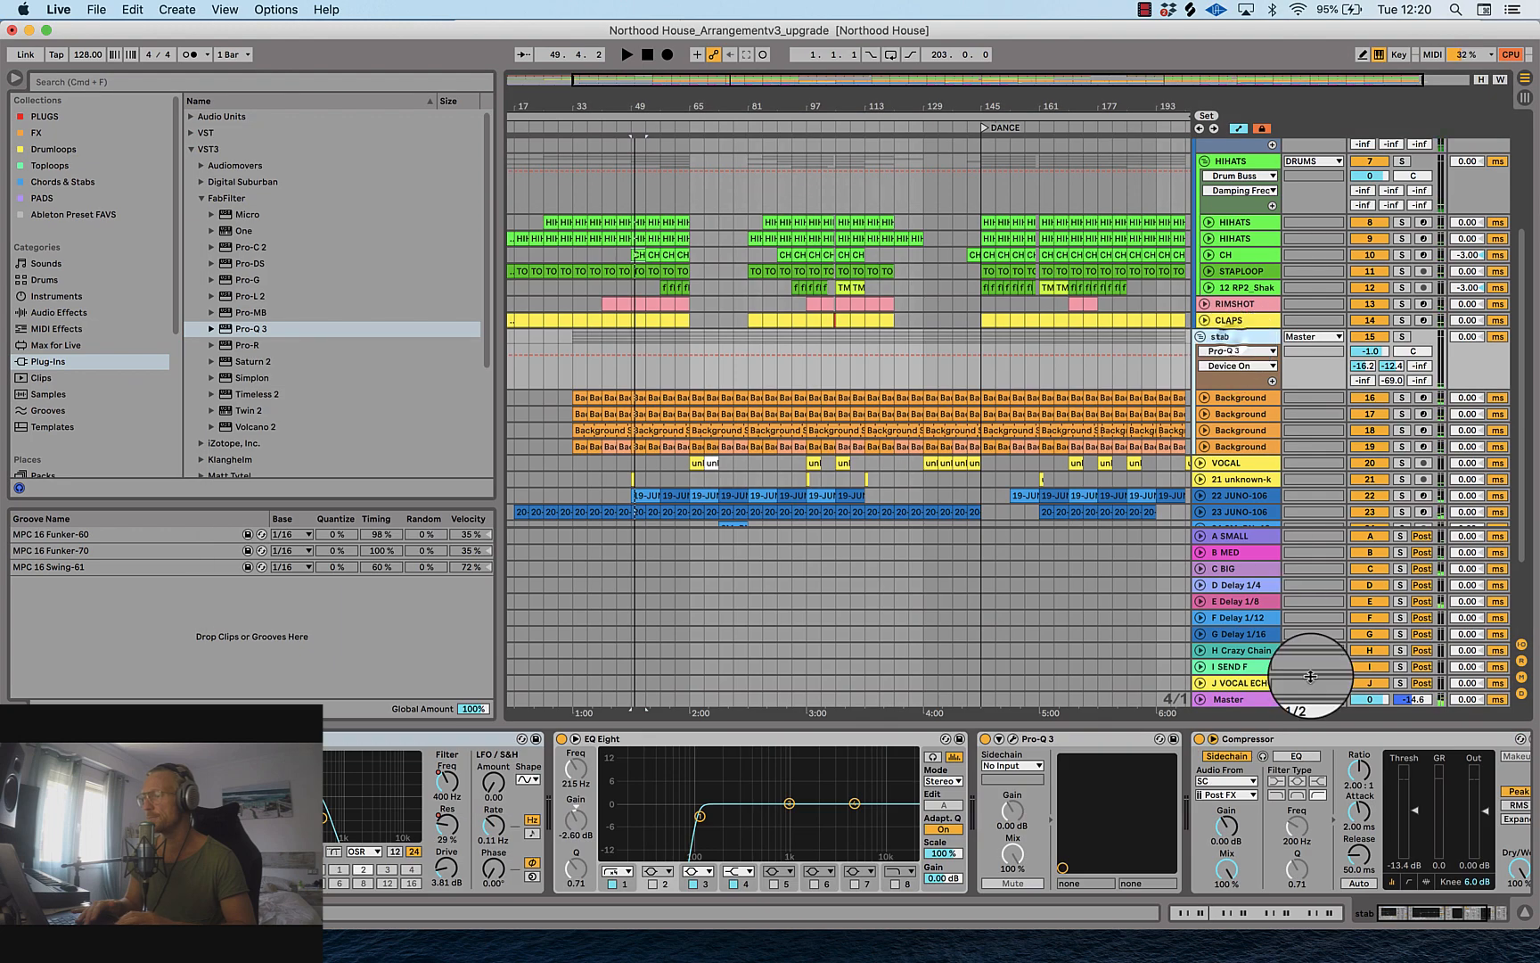
scroll(1317, 795, right, 5)
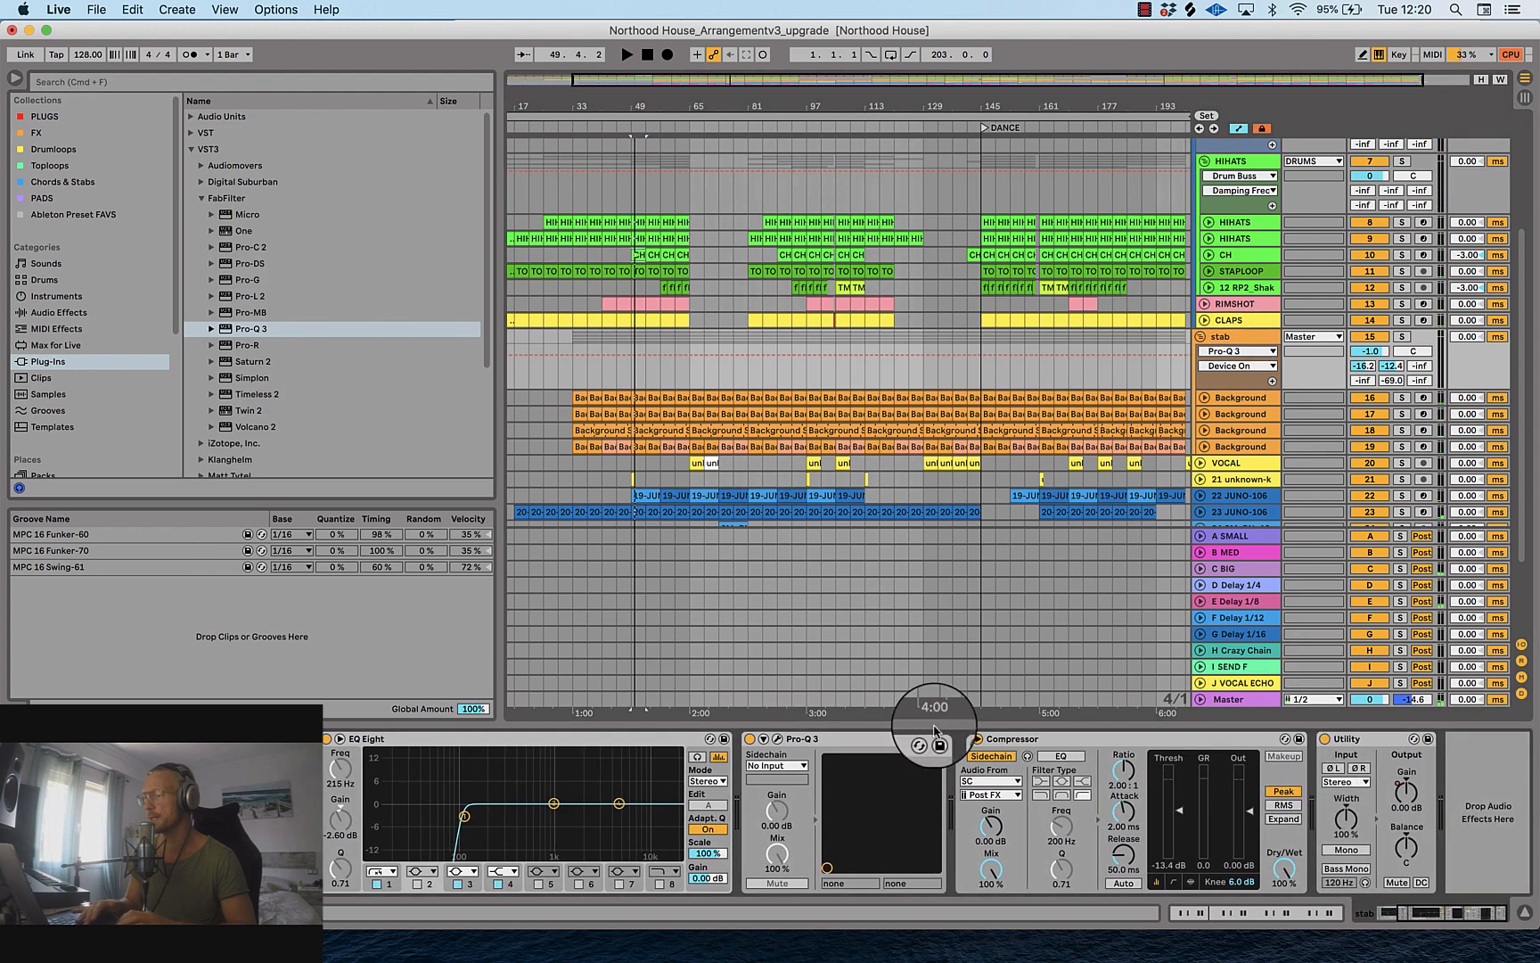
click(775, 740)
click(1181, 743)
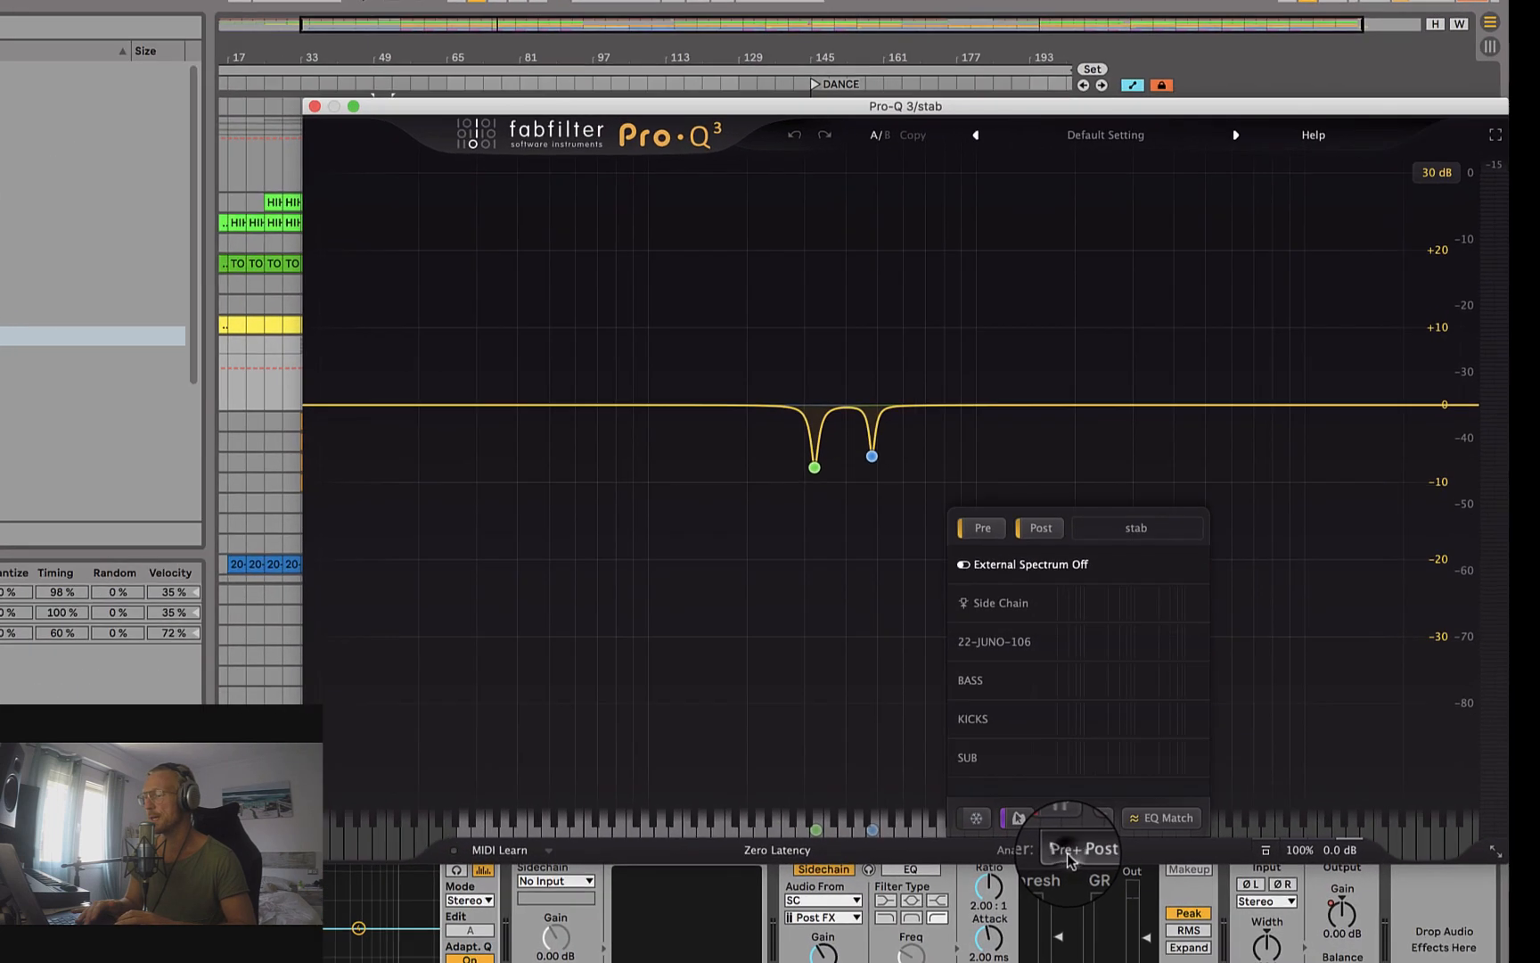
click(958, 718)
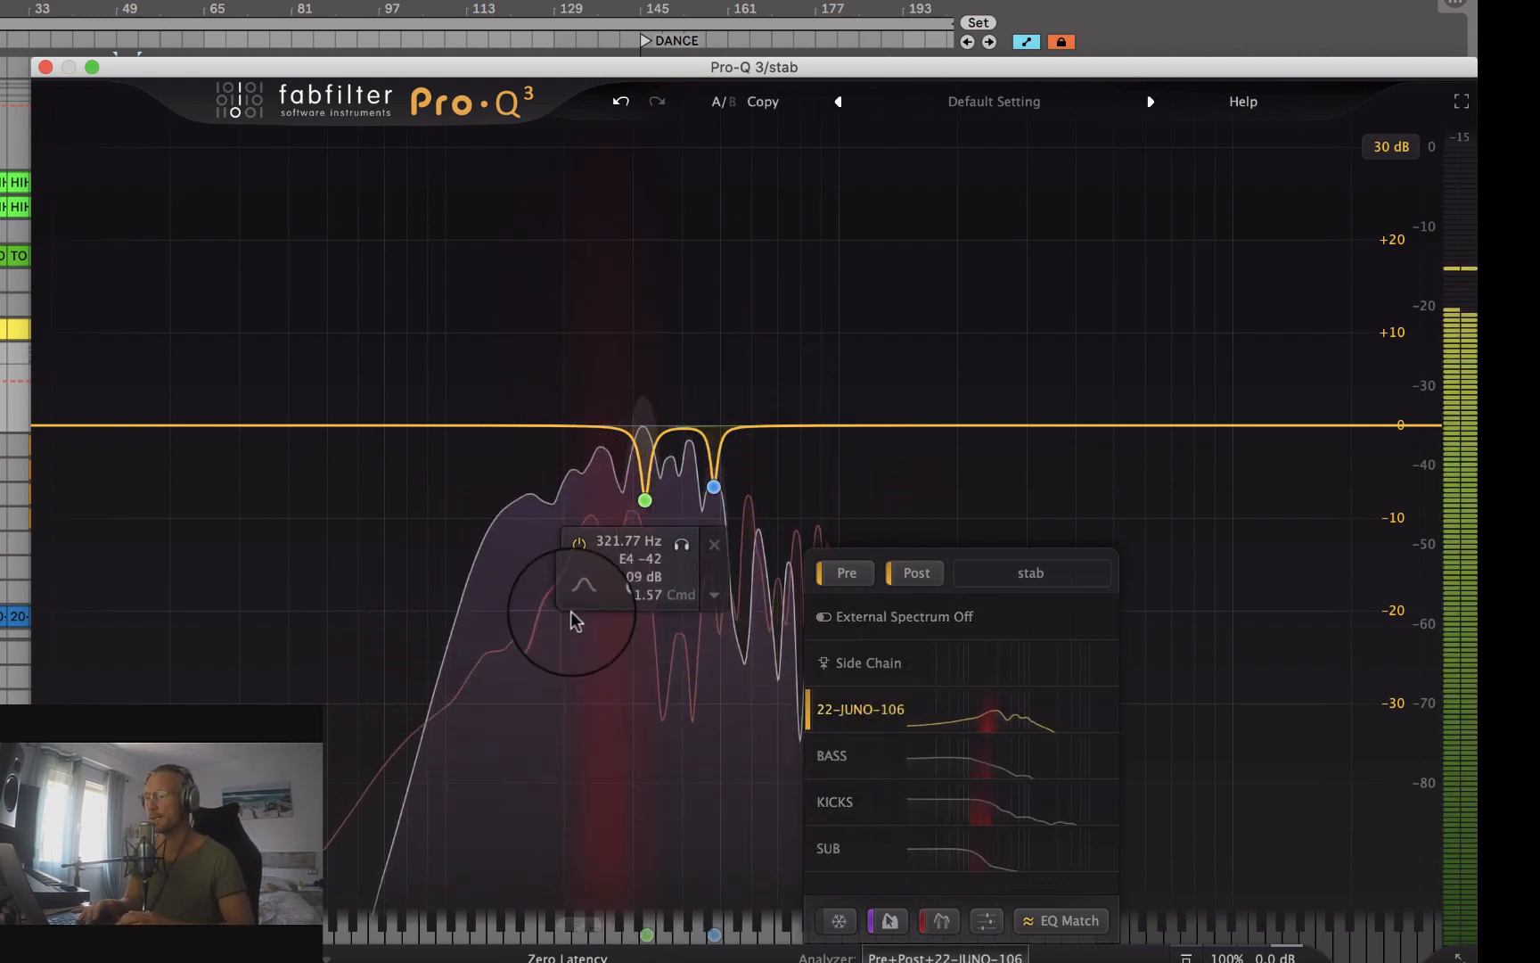
mouse_move(580, 586)
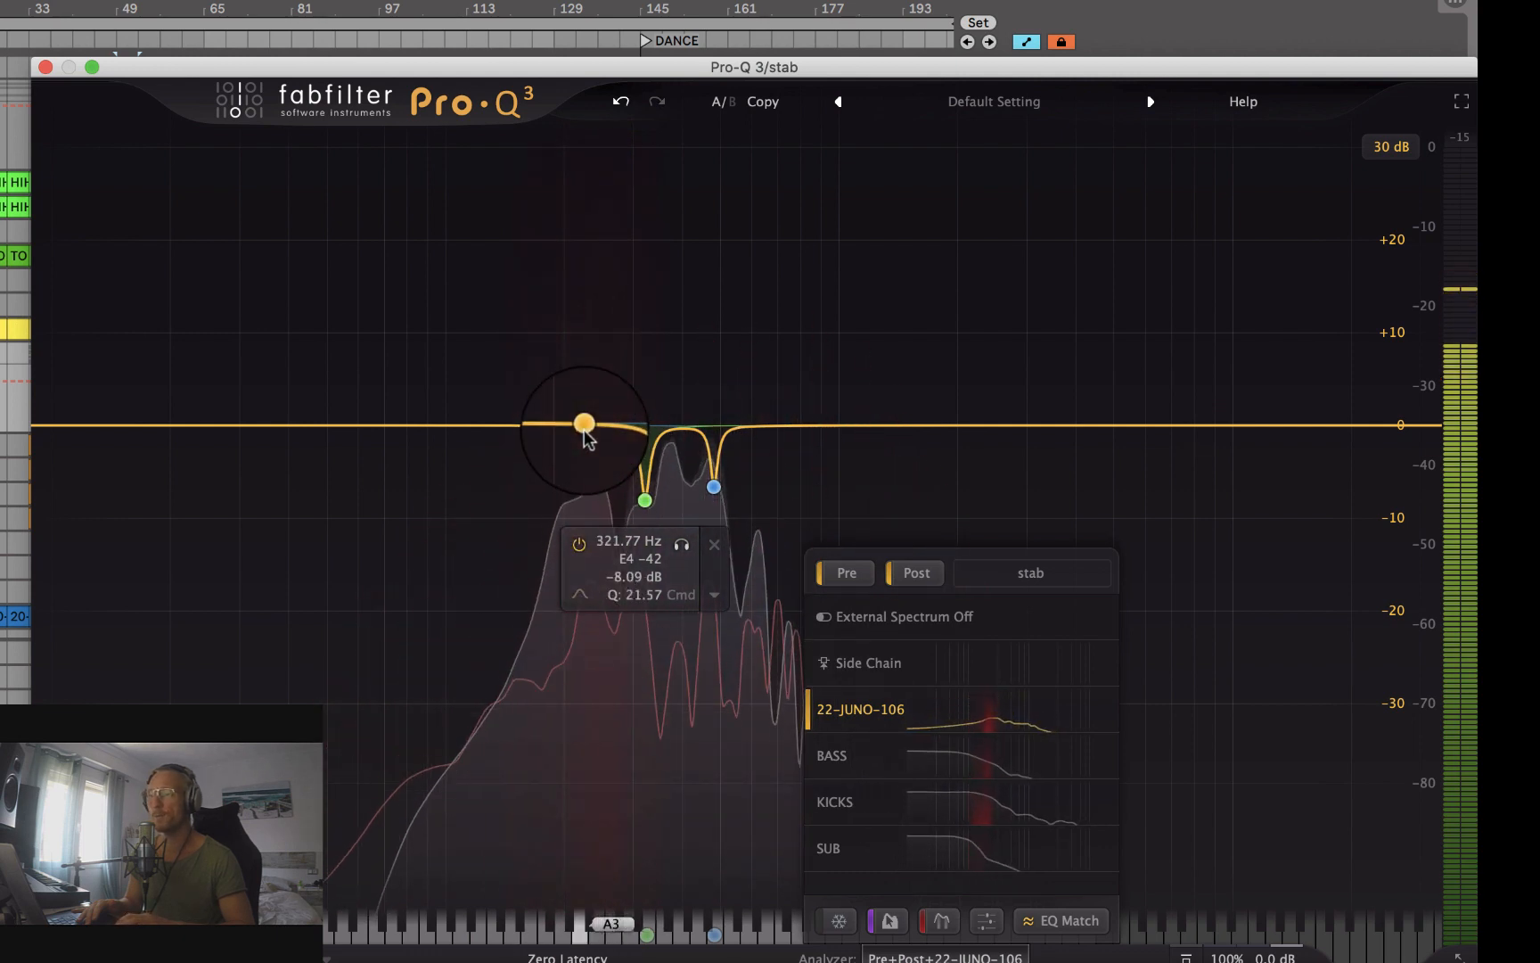
click(44, 69)
click(1072, 384)
click(1045, 364)
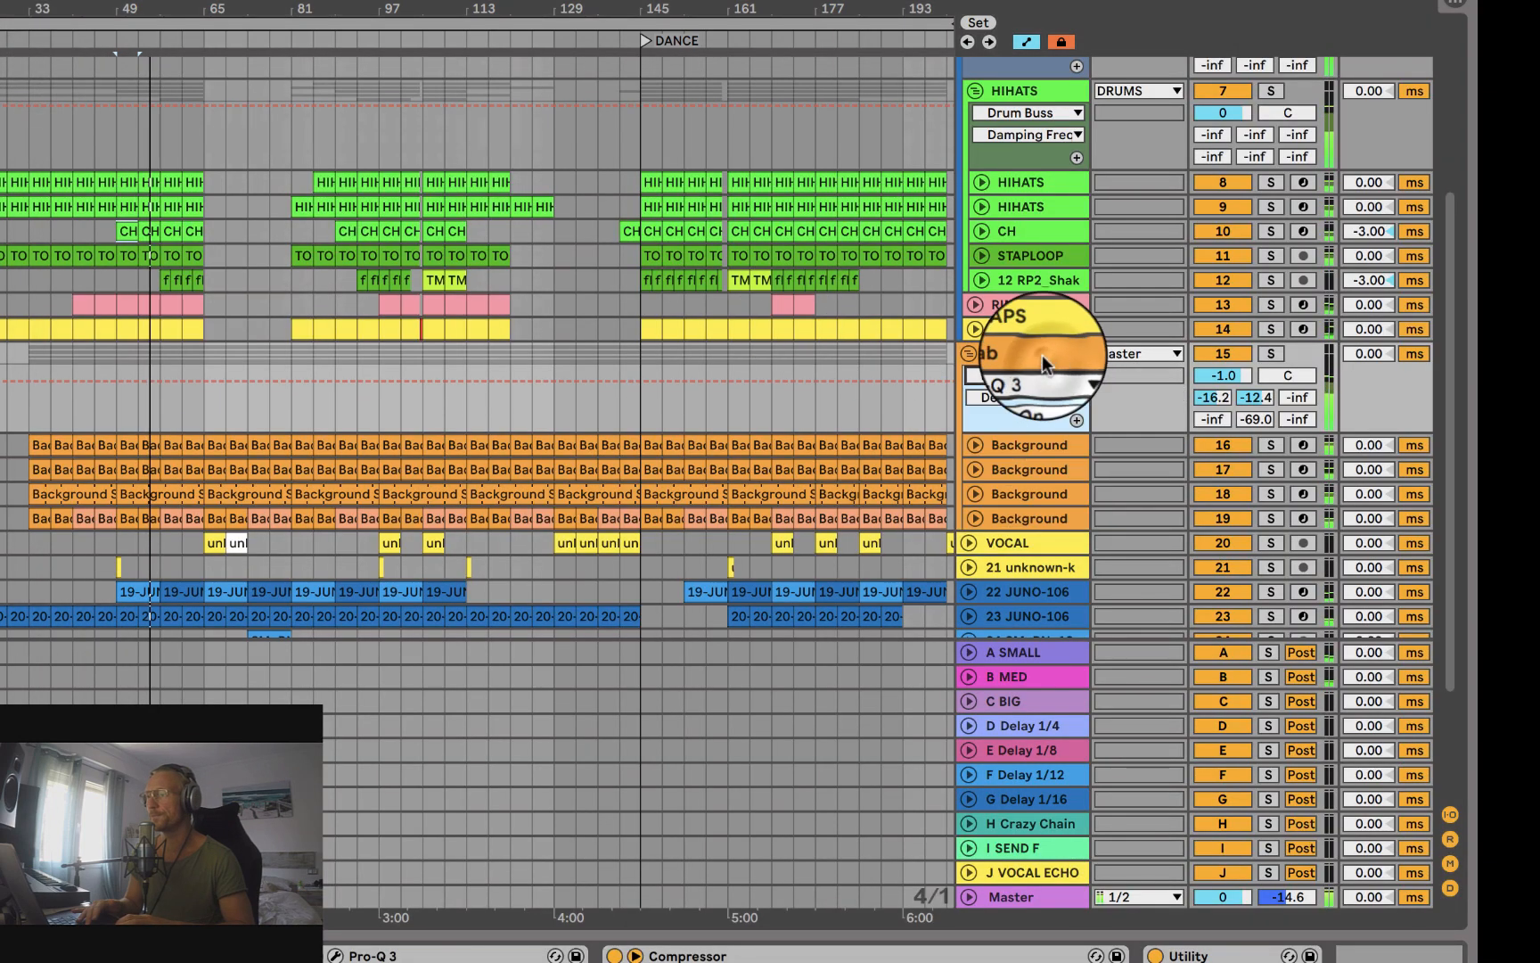
click(336, 954)
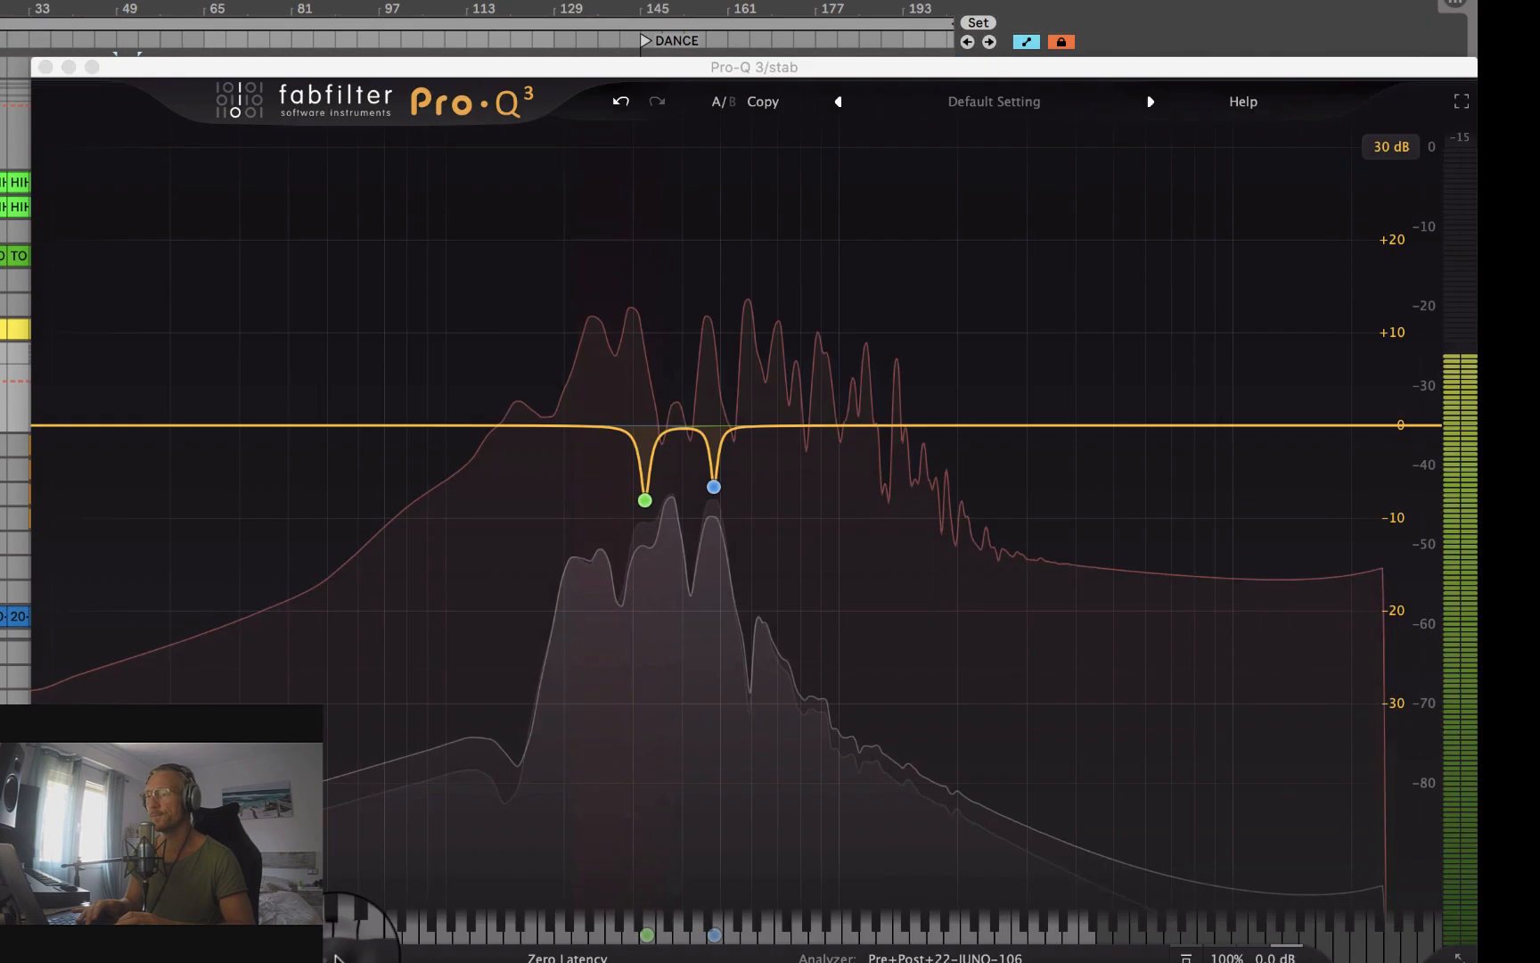
Step: Add a bell band at 235.50 Hz to the stab EQ with a gain of -4.27 dB and a Q of 12.16
click(591, 425)
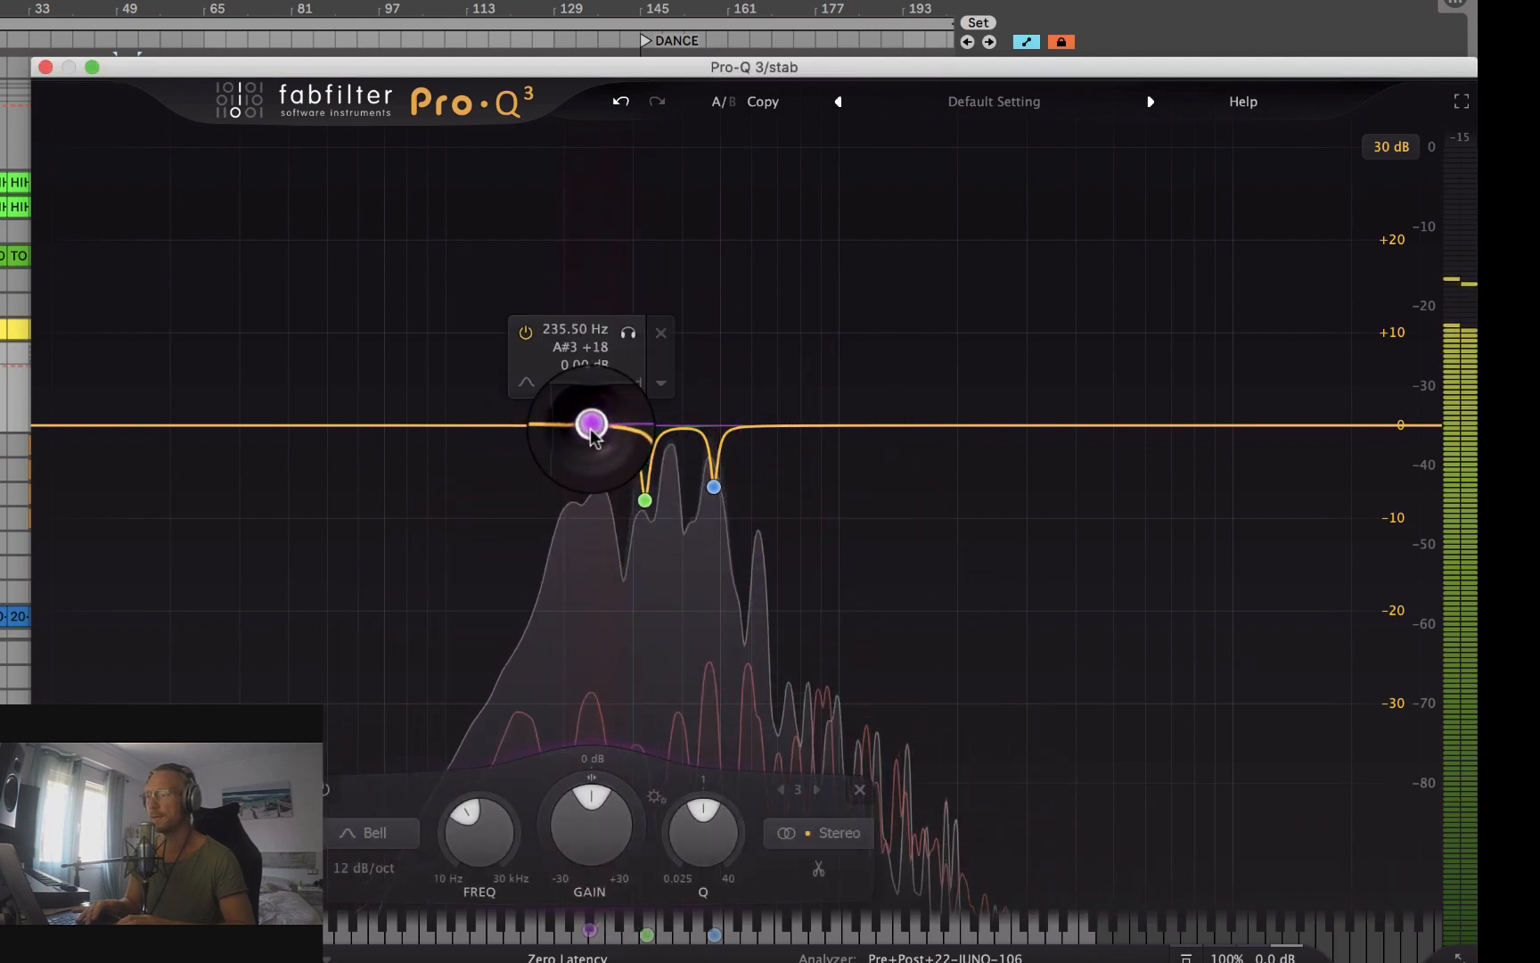
drag(591, 826, 591, 895)
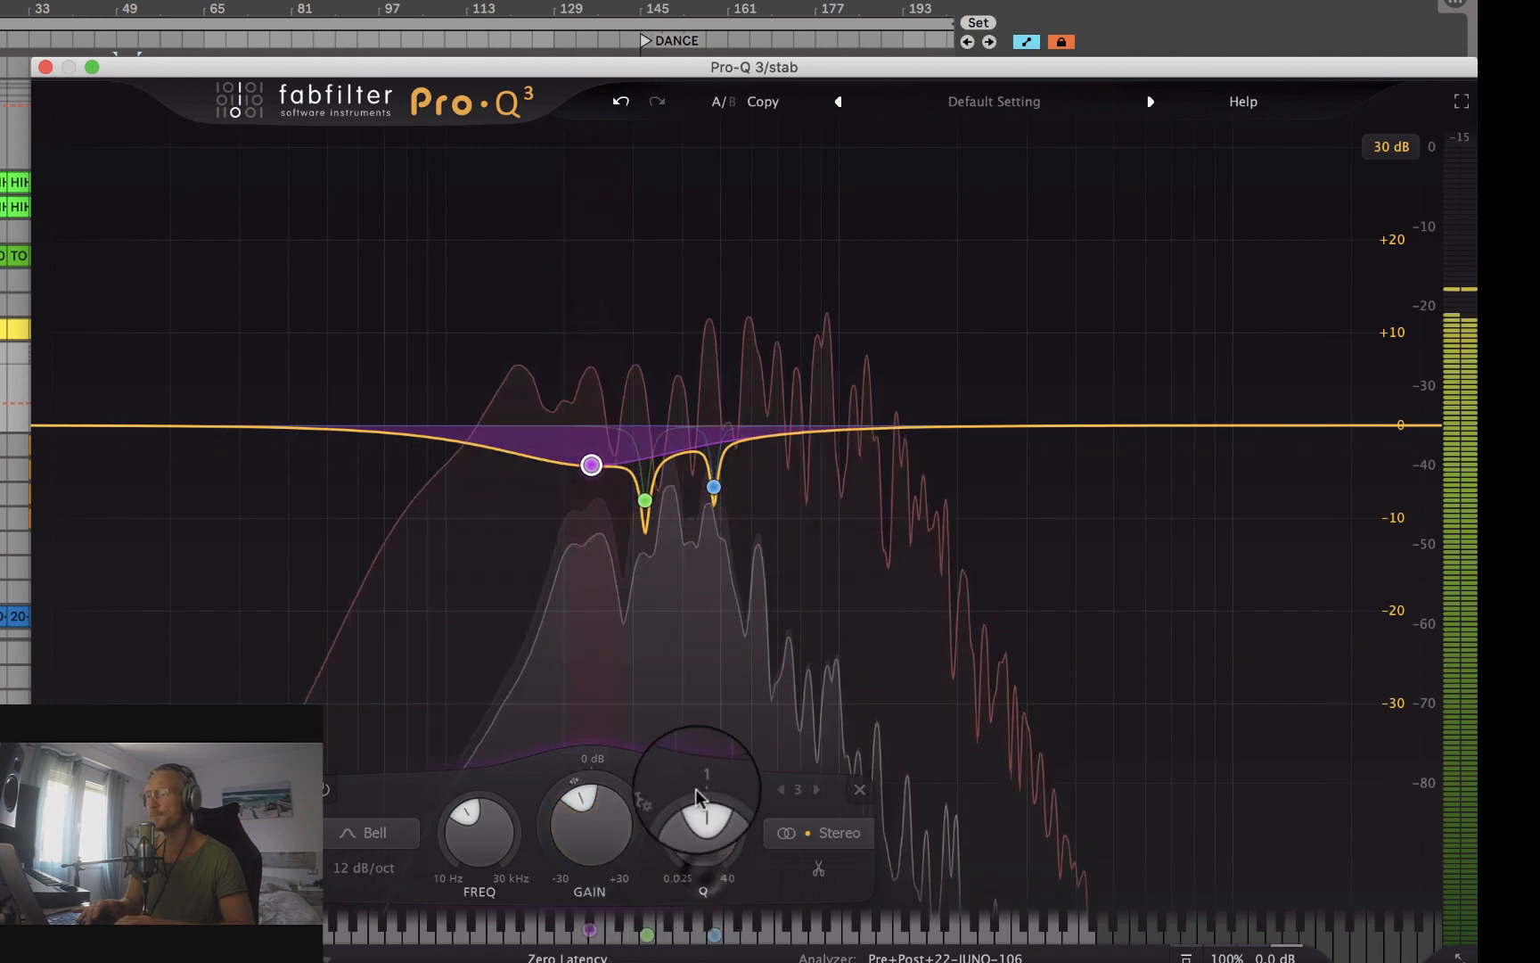
mouse_move(697, 796)
mouse_down()
mouse_move(701, 711)
mouse_move(691, 768)
mouse_up()
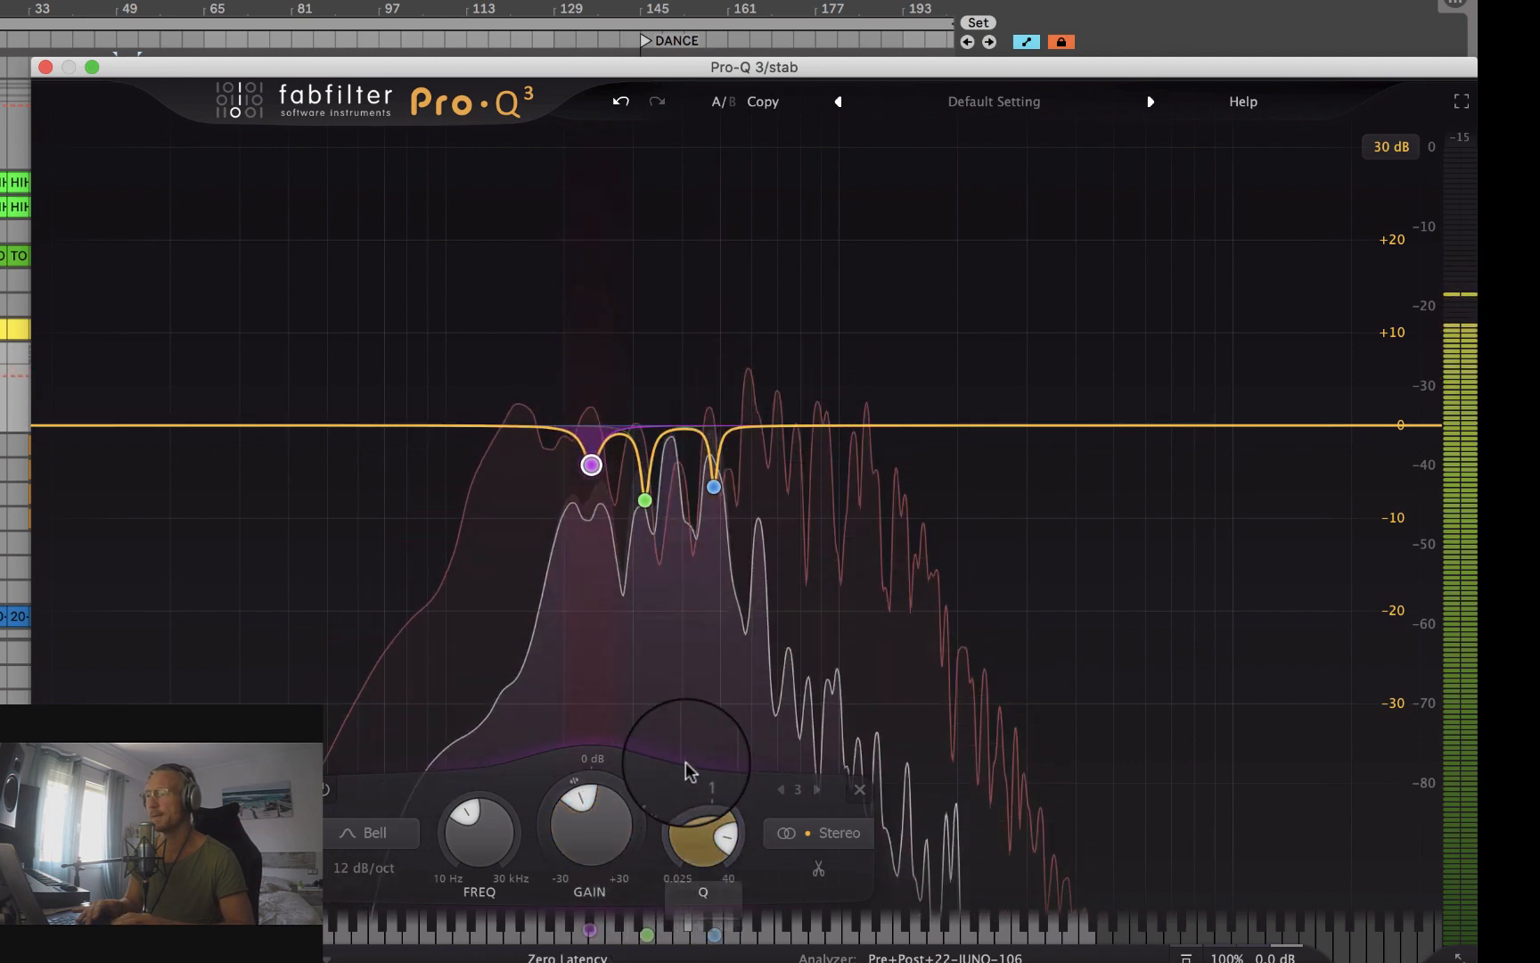
mouse_move(634, 693)
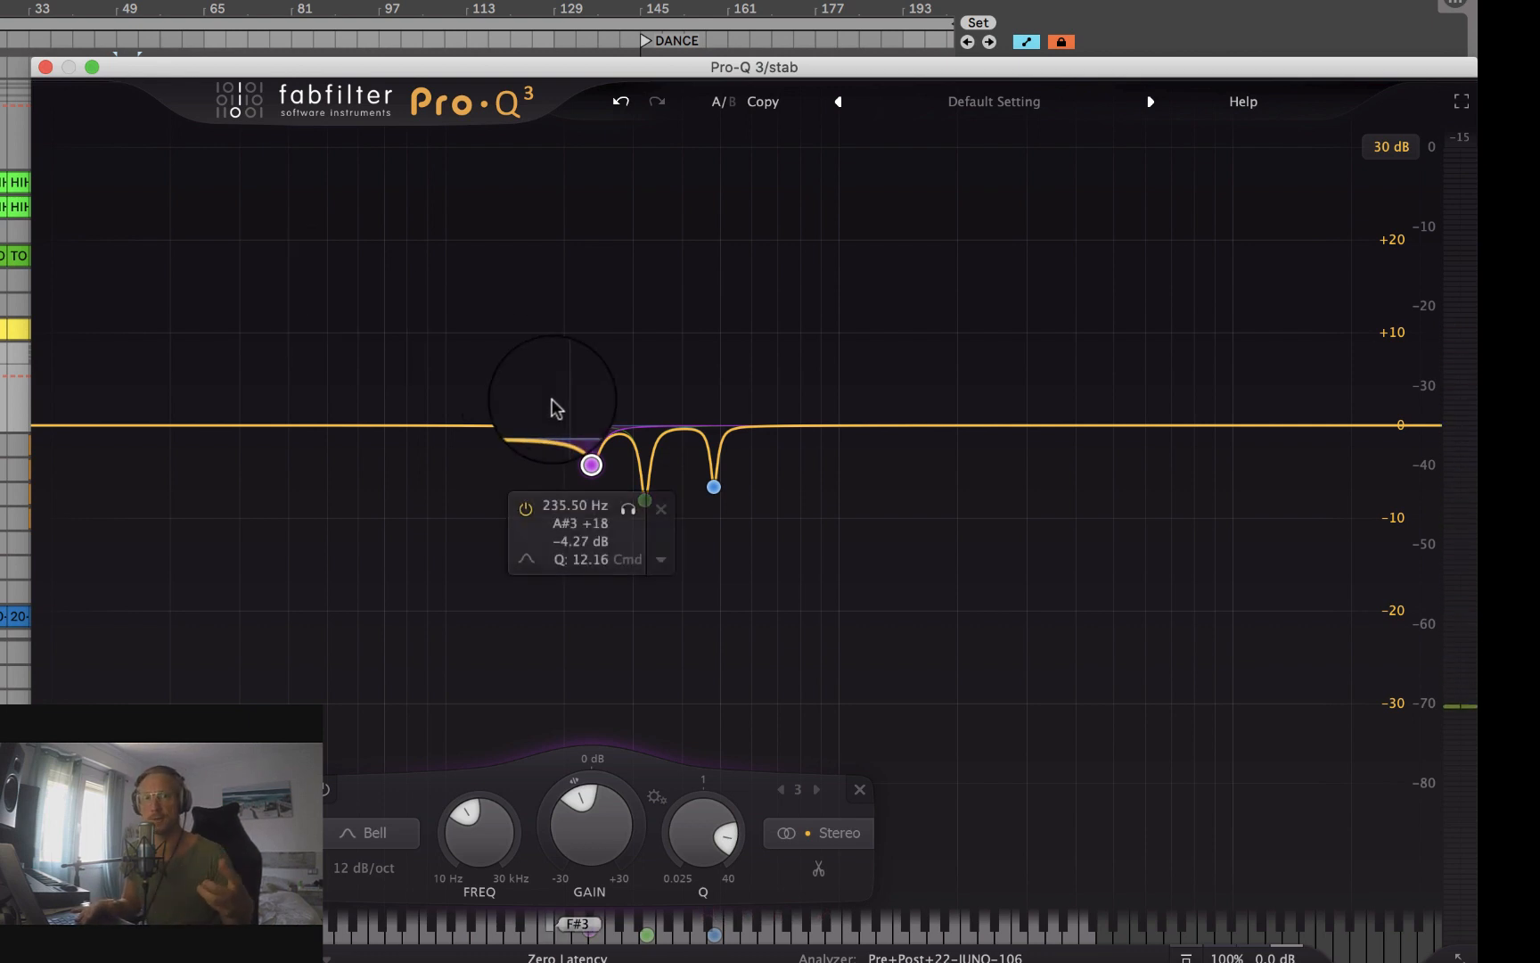
click(555, 444)
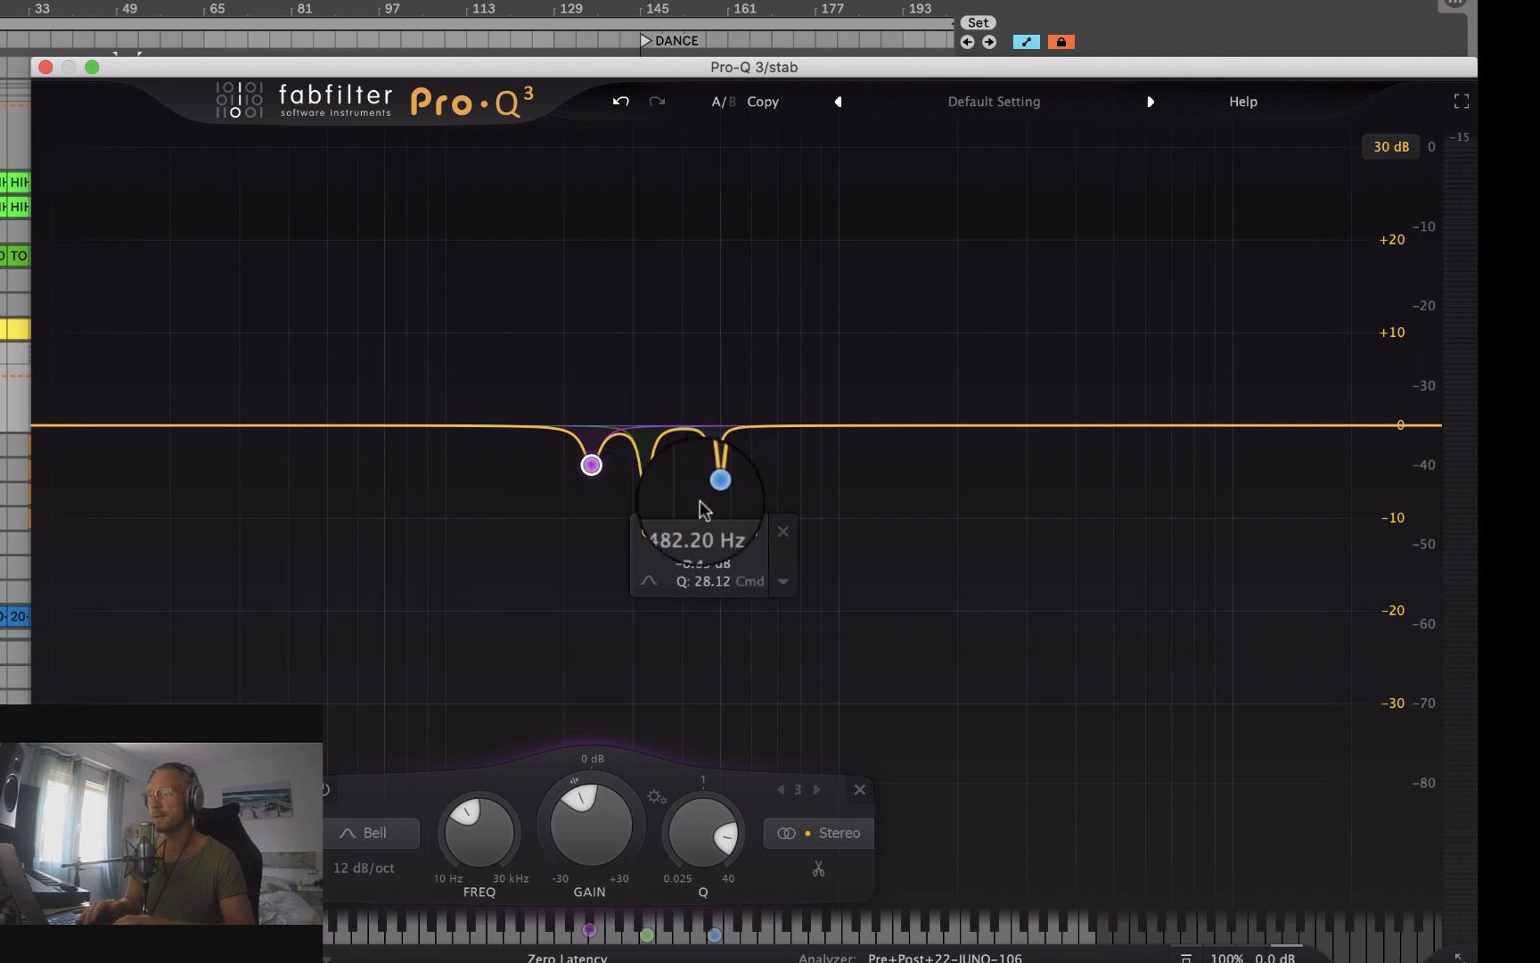
Step: Grab the stab's D#5 spectrum peak to add a Q 40 bell at about 627 Hz, cut it by about 7 dB and close the EQ
key(space)
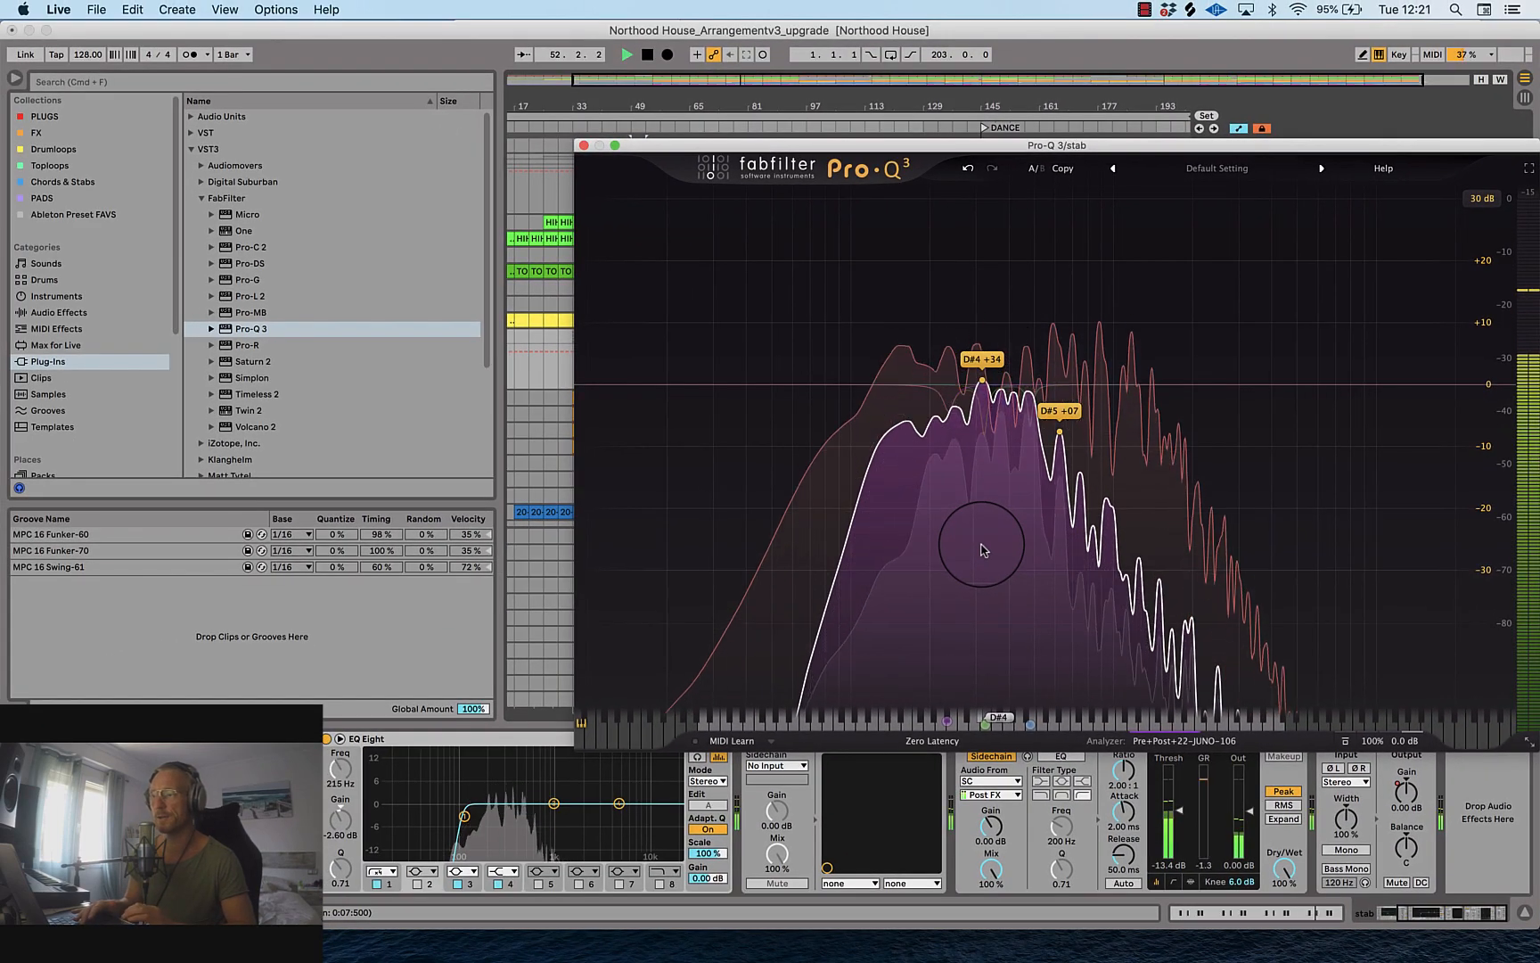
click(1059, 433)
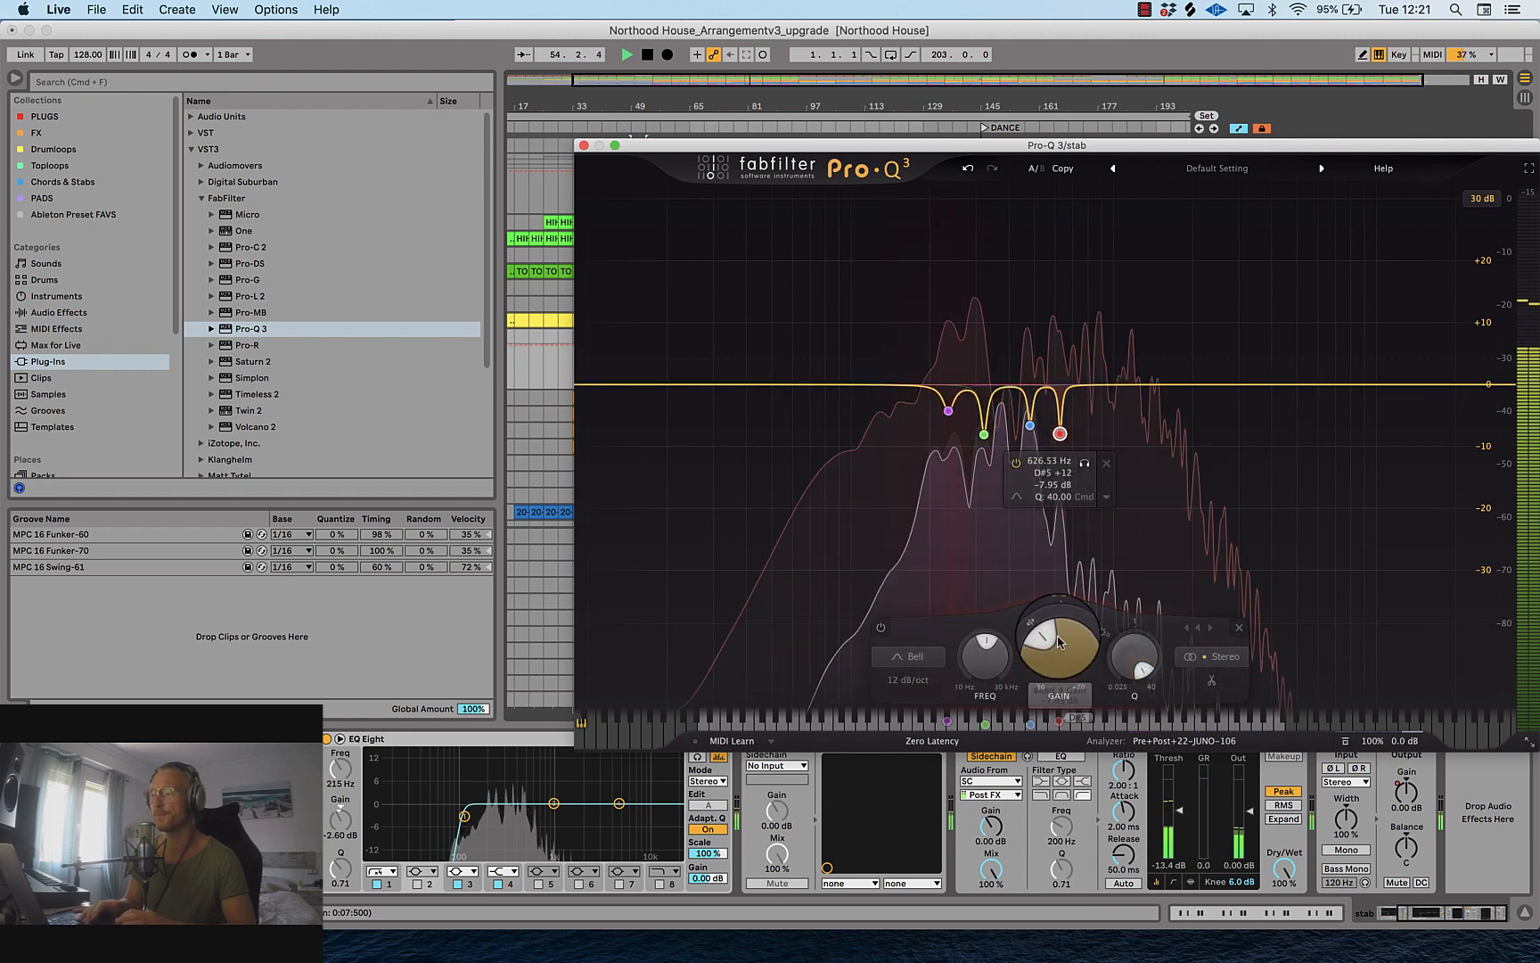
drag(1060, 433, 1060, 200)
drag(1059, 488, 1060, 635)
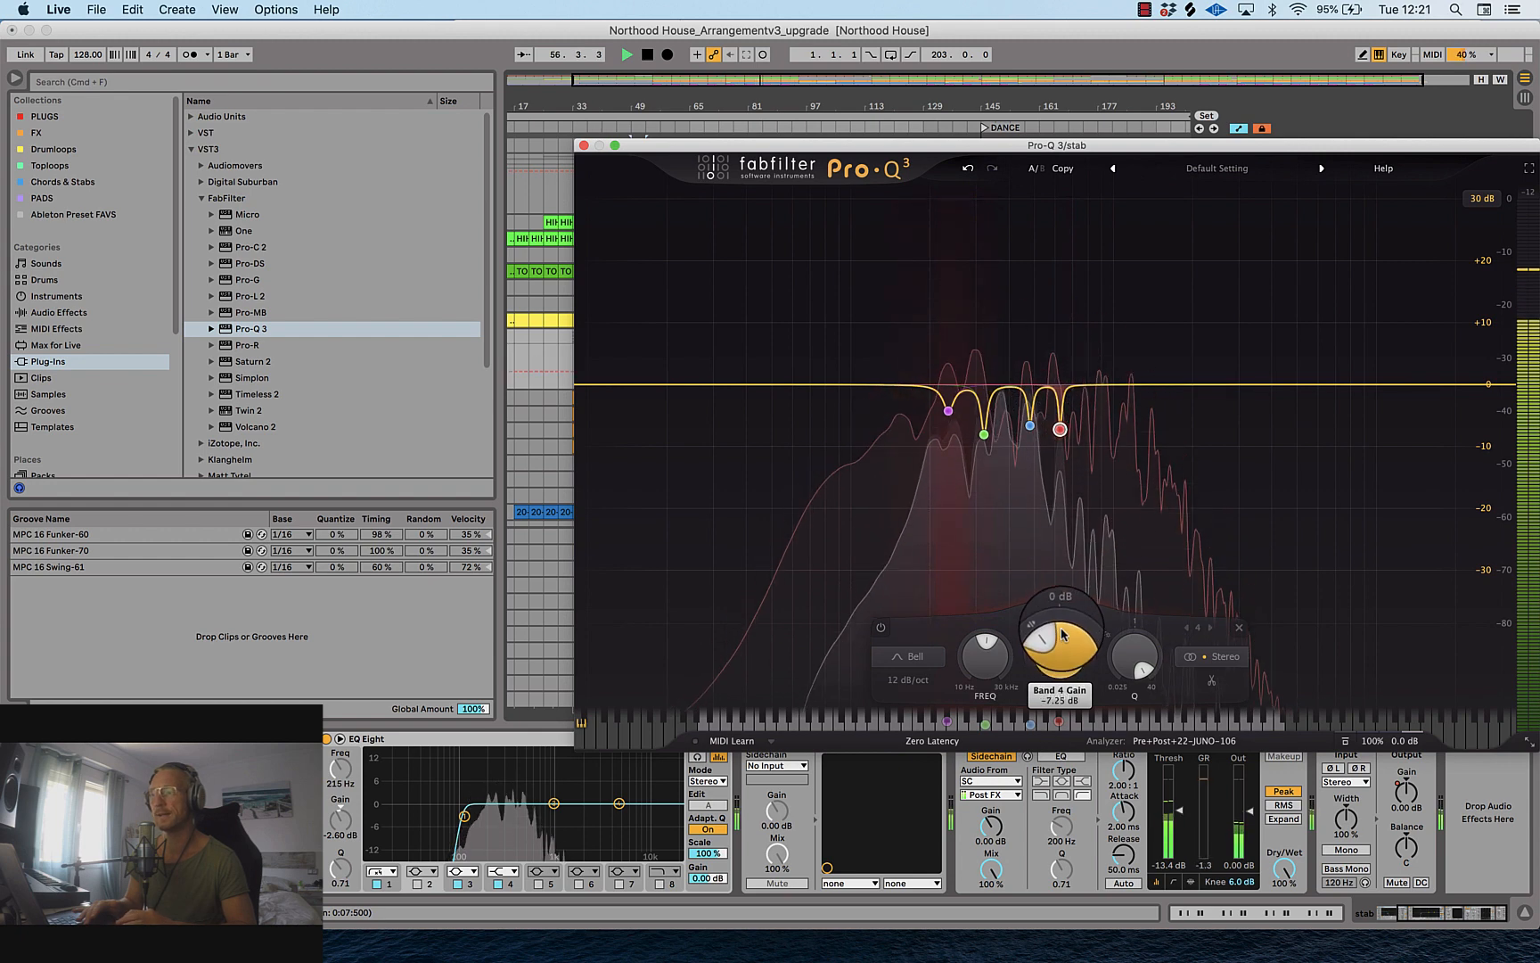
key(space)
click(585, 145)
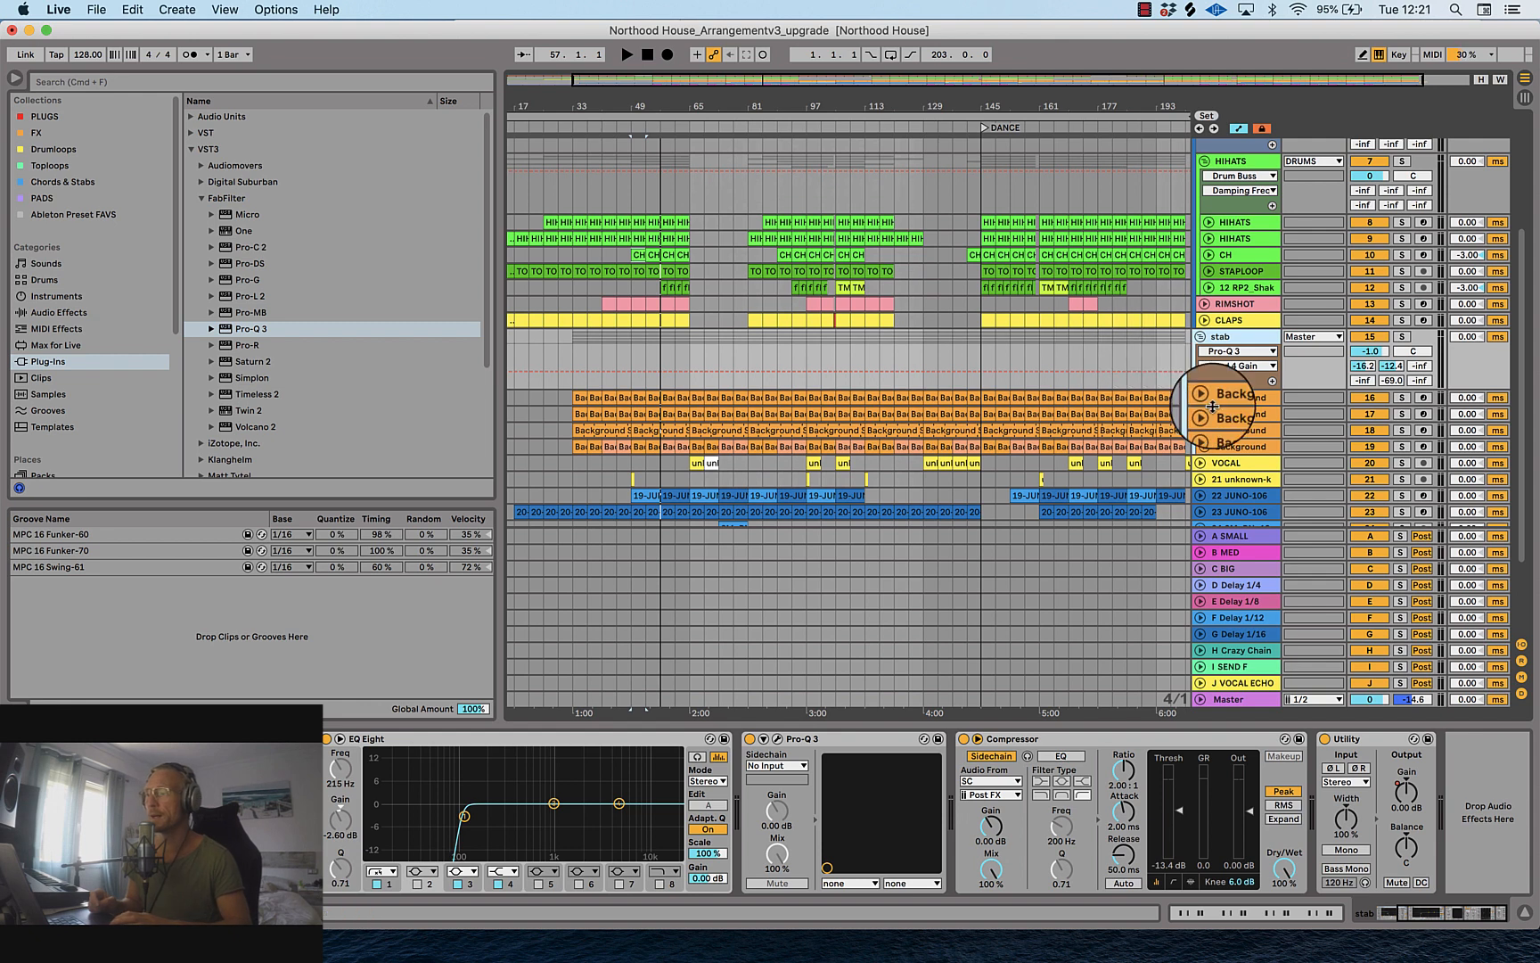
Step: Reduce the cut depth of all four stab EQ bands together so they are slightly shallower, and close the plug-in window
click(786, 739)
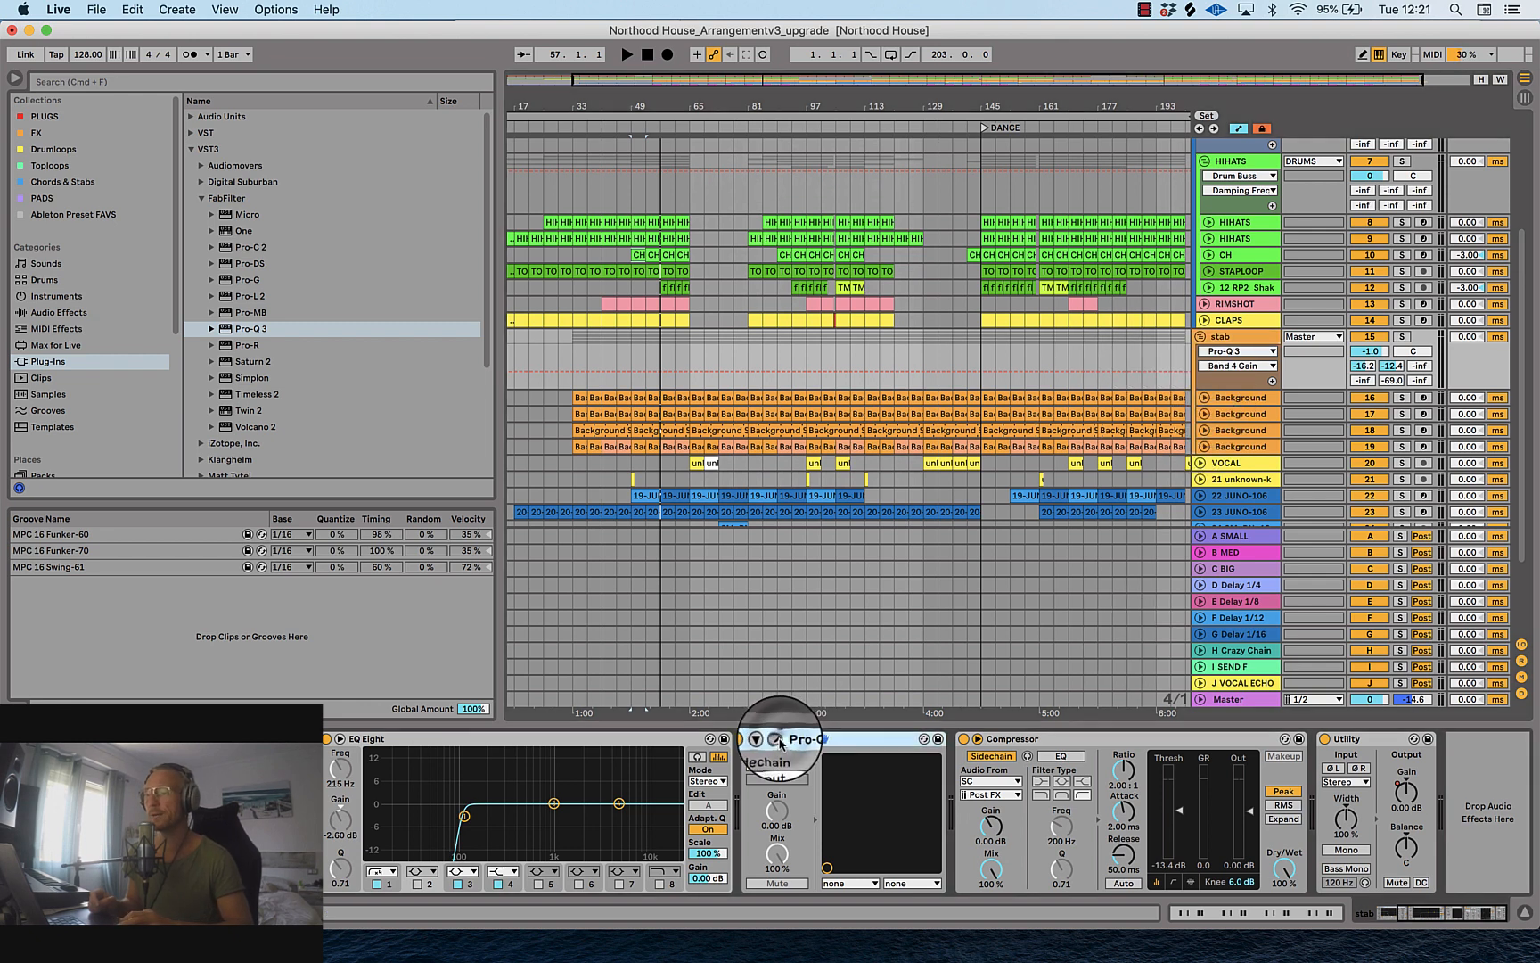
click(776, 740)
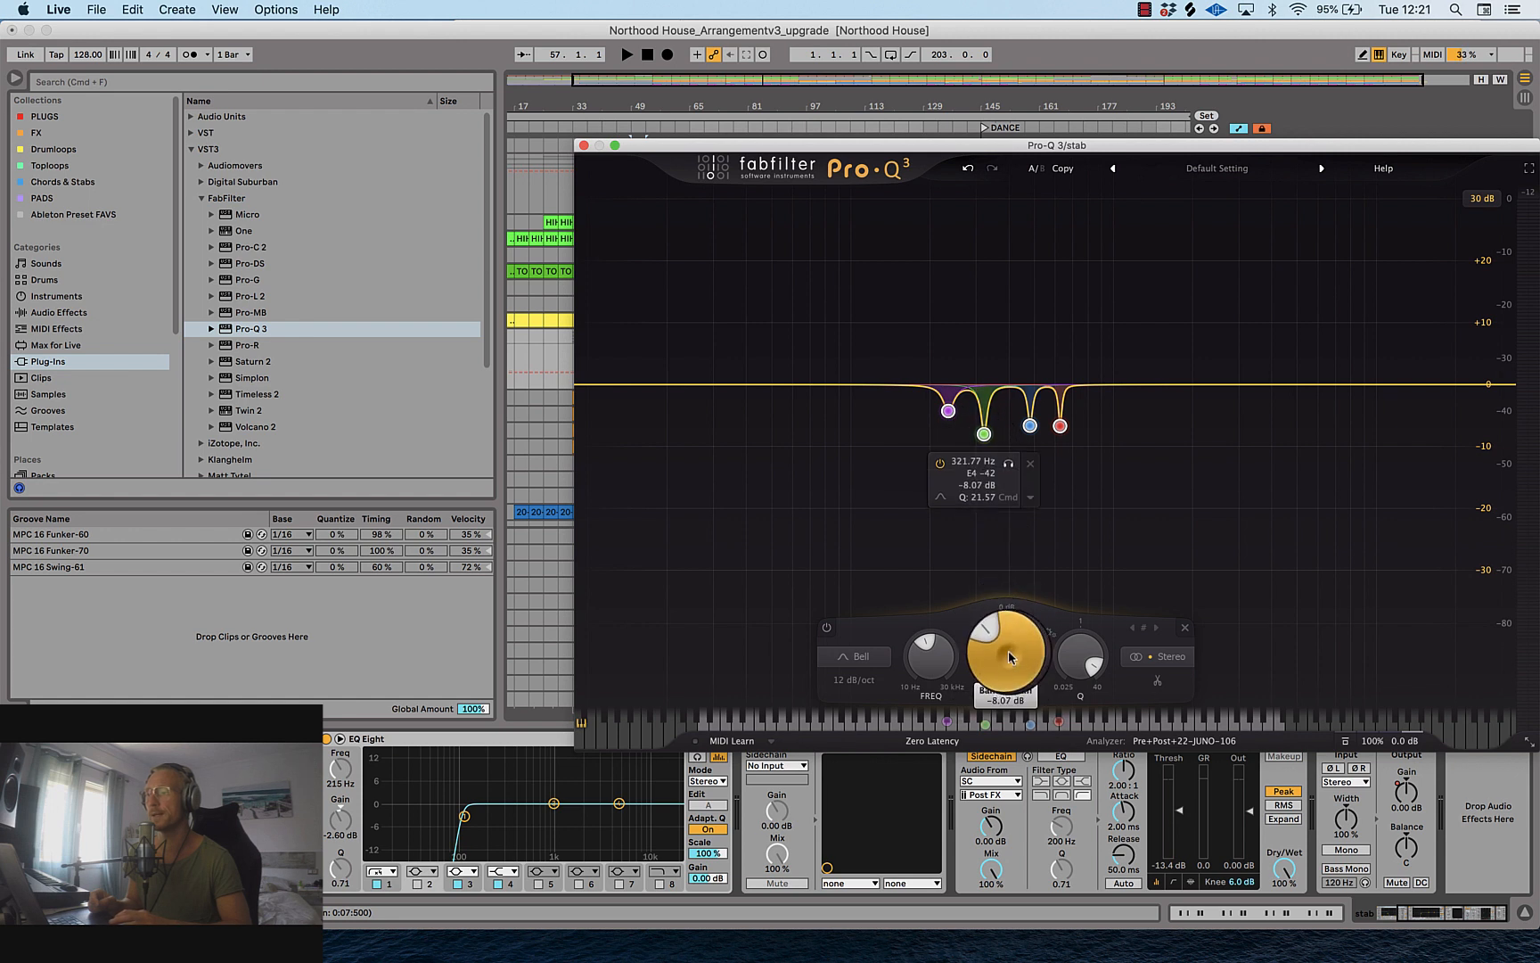
mouse_move(1009, 657)
mouse_down()
mouse_move(1010, 622)
mouse_move(998, 685)
mouse_up()
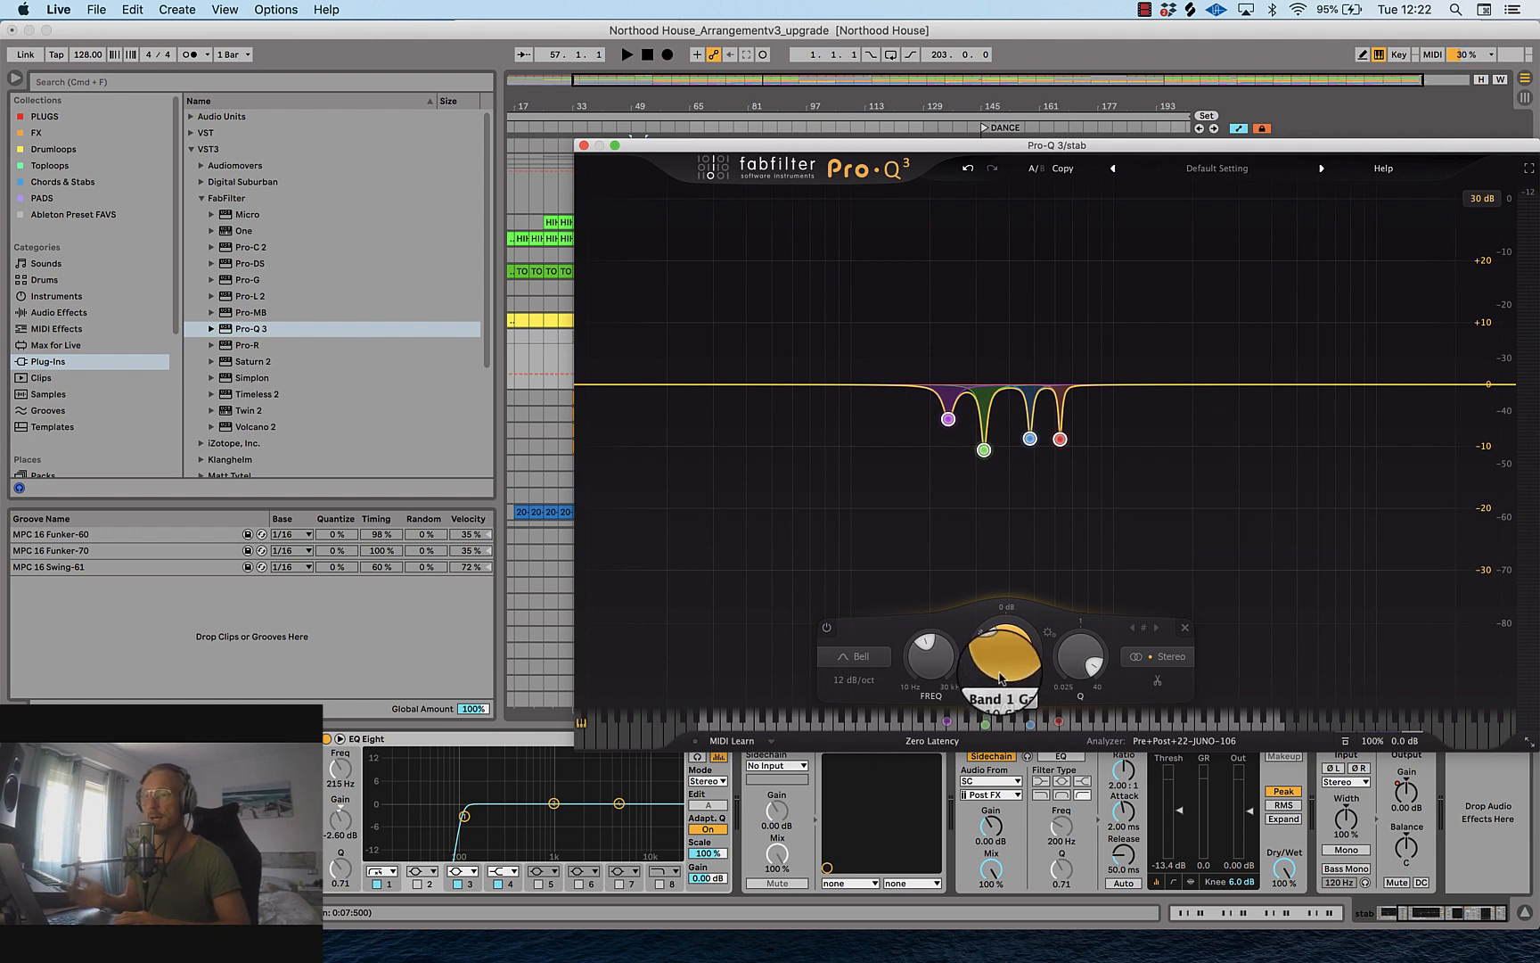
drag(999, 677, 1005, 635)
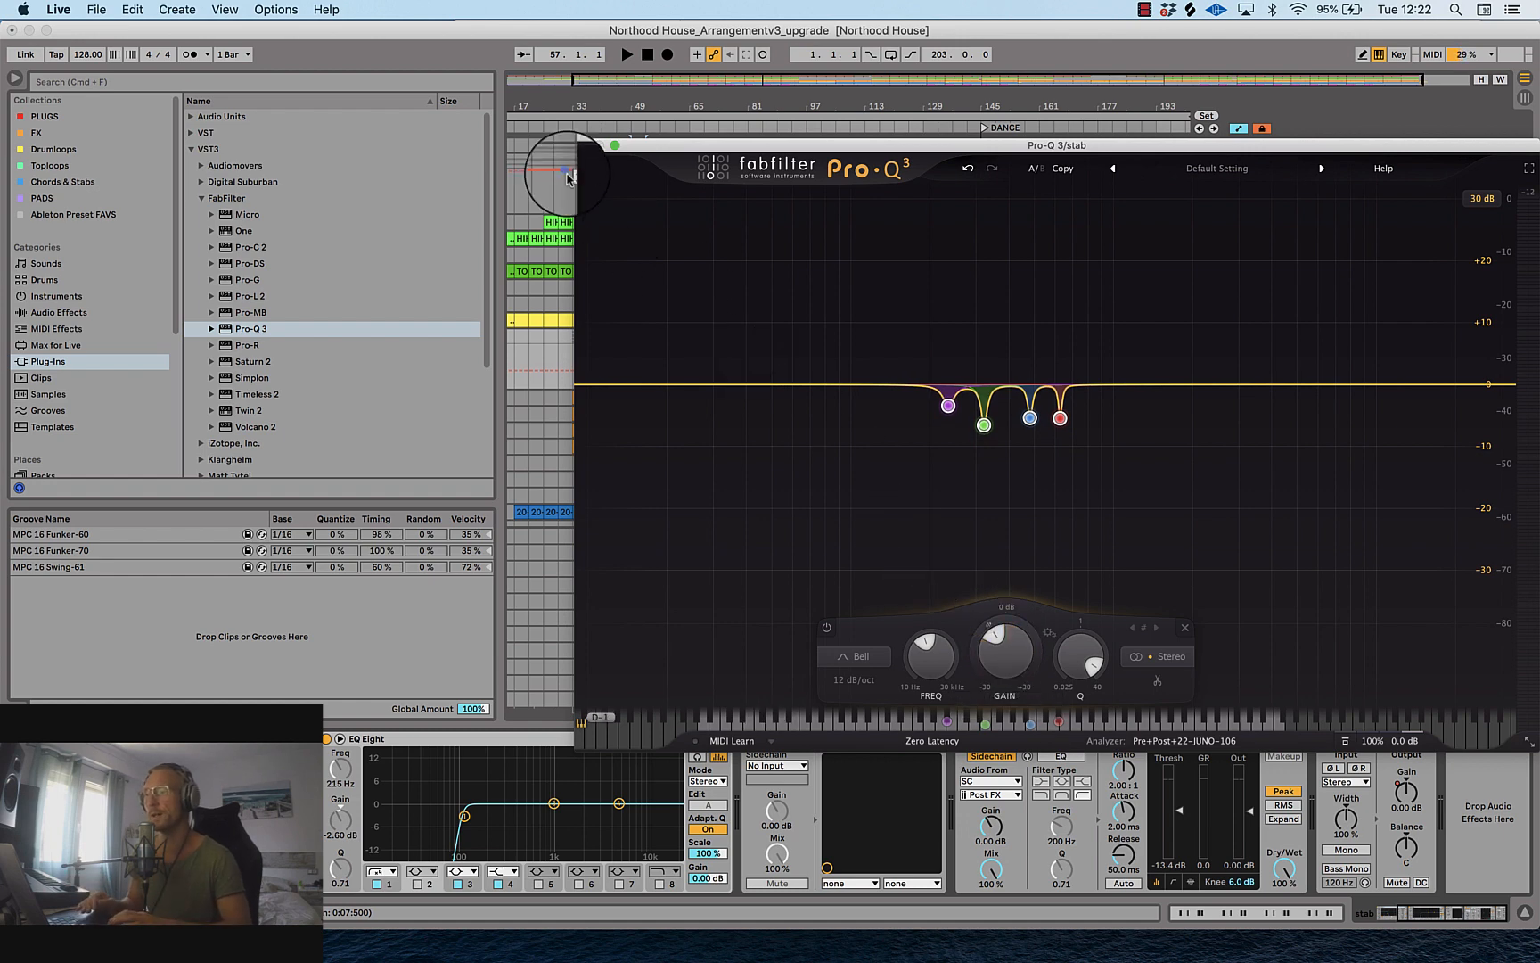
click(584, 147)
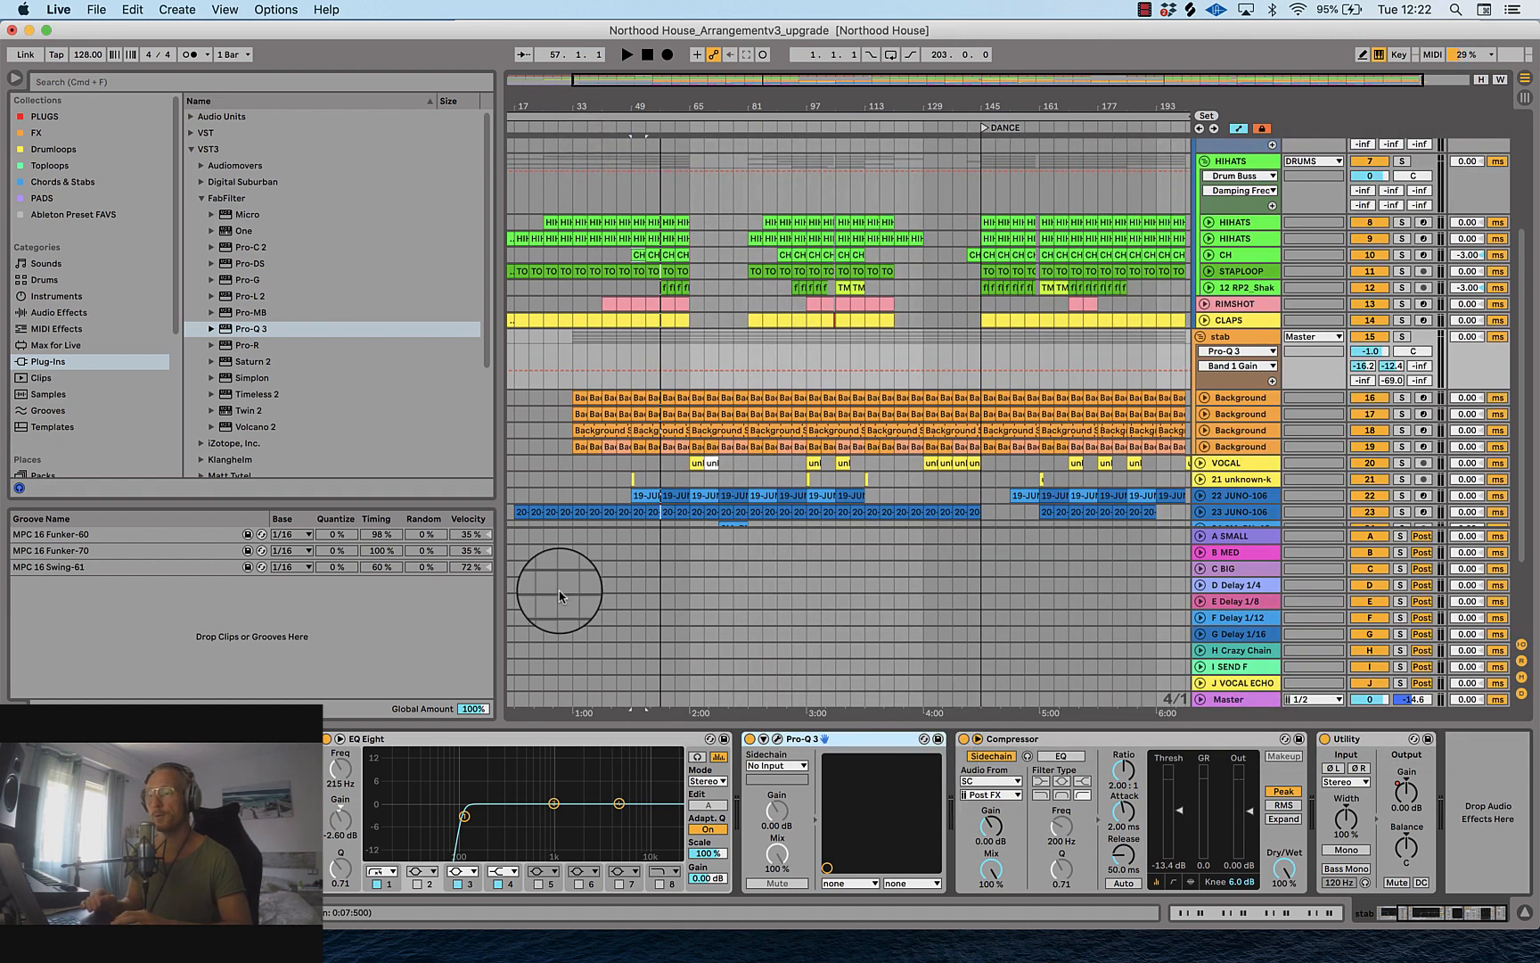
Step: Insert the FabFilter Saturn 2 VST3 on the stab group between Pro-Q 3 and the Compressor
click(230, 362)
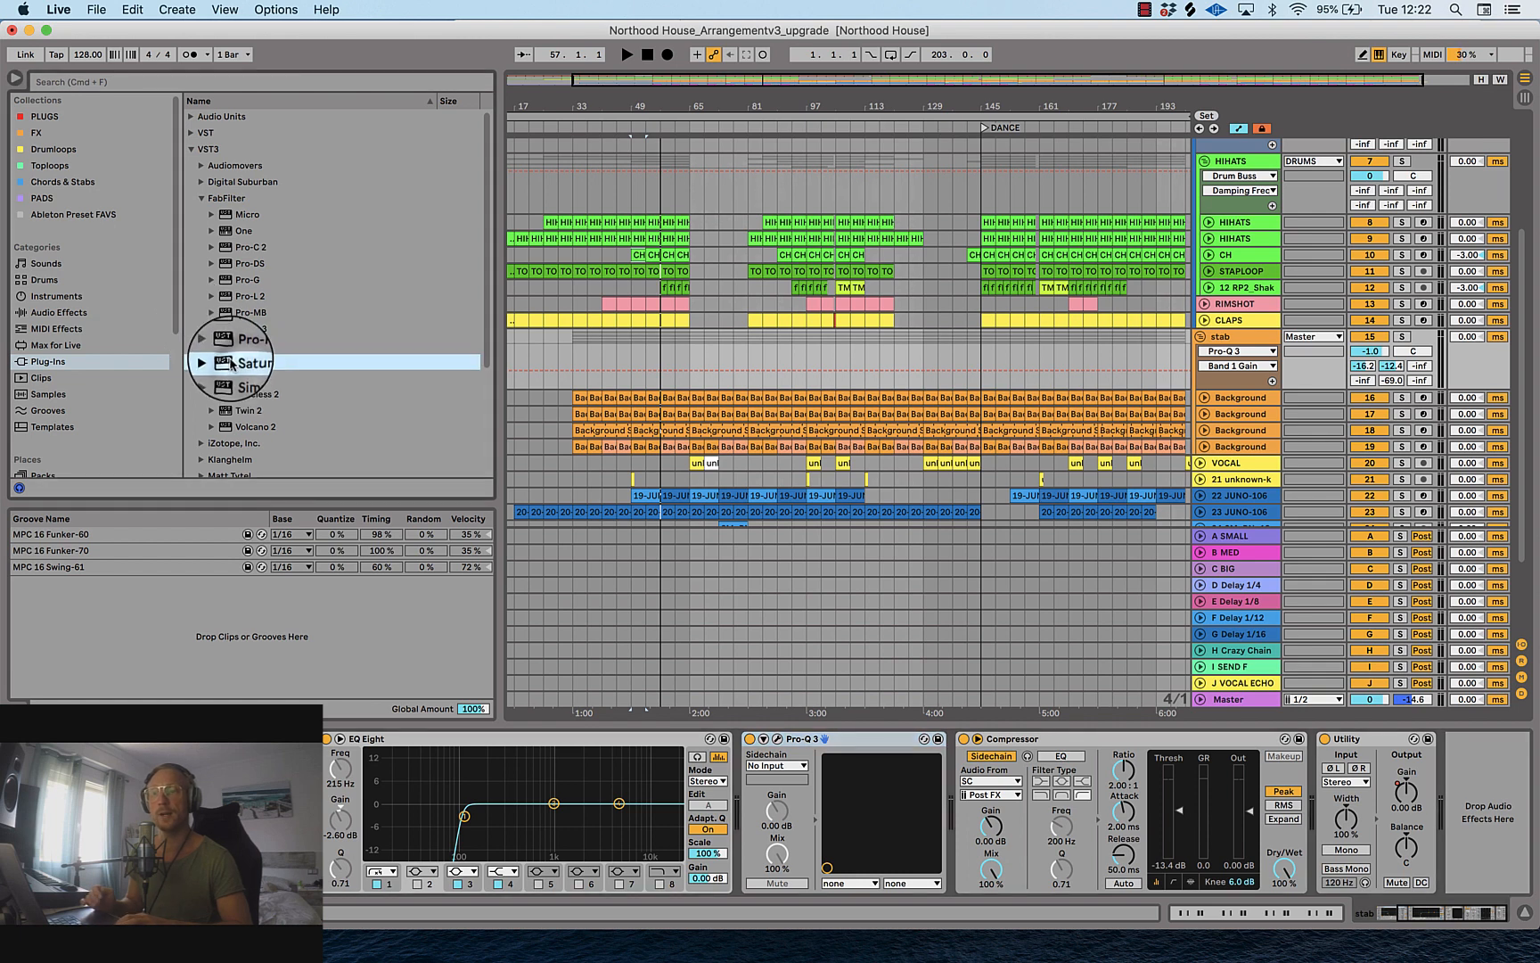
drag(230, 361, 927, 791)
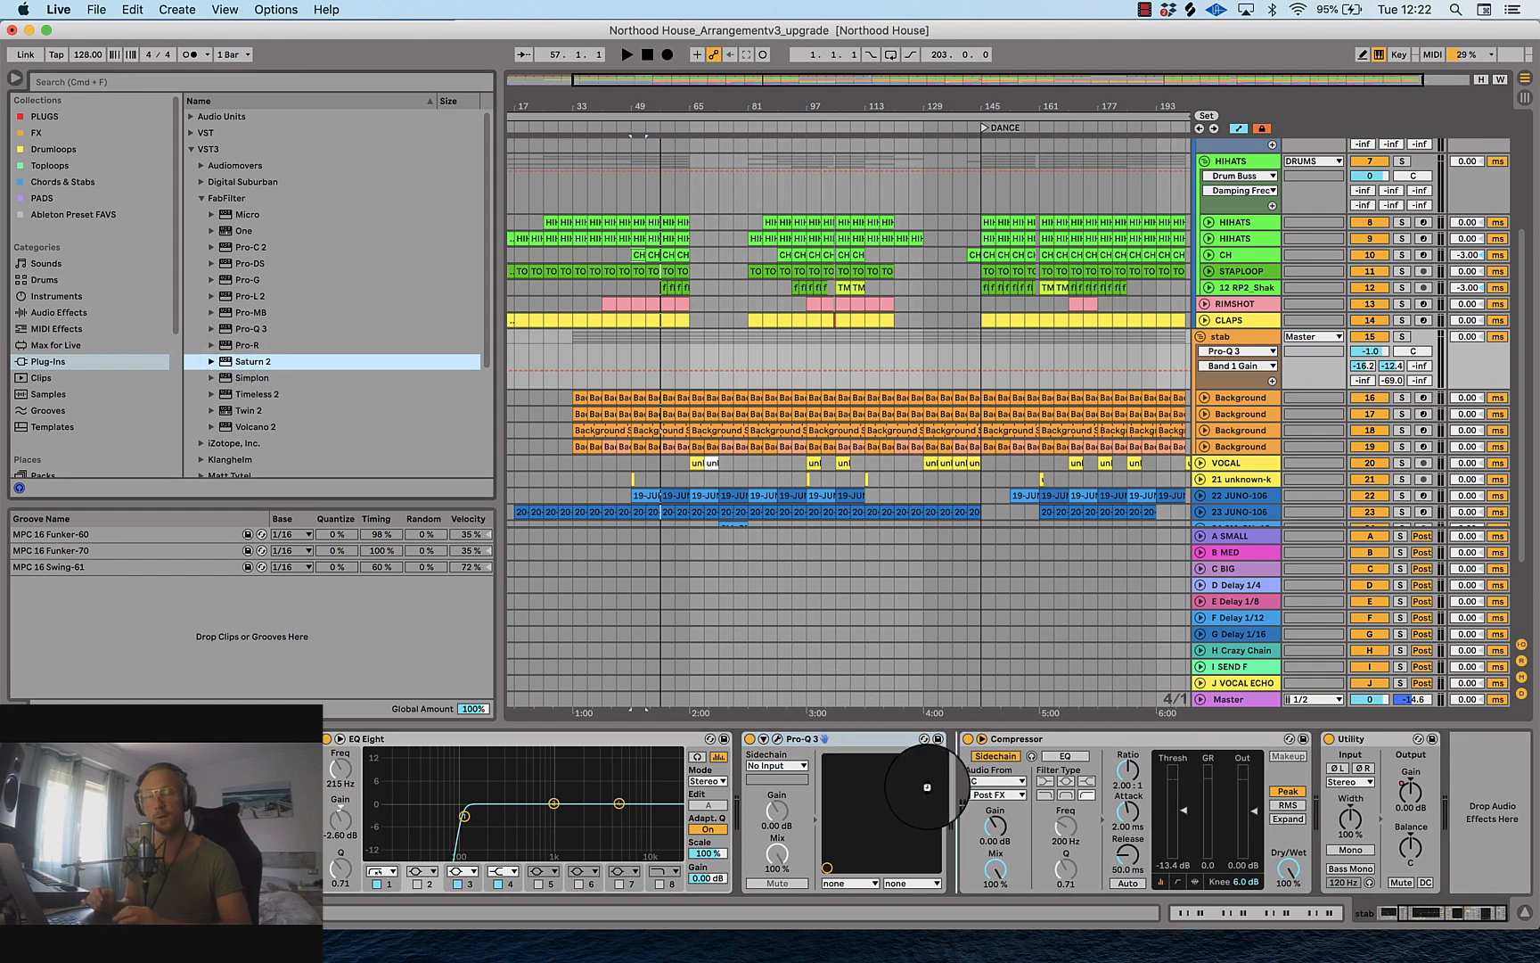
drag(927, 787, 929, 793)
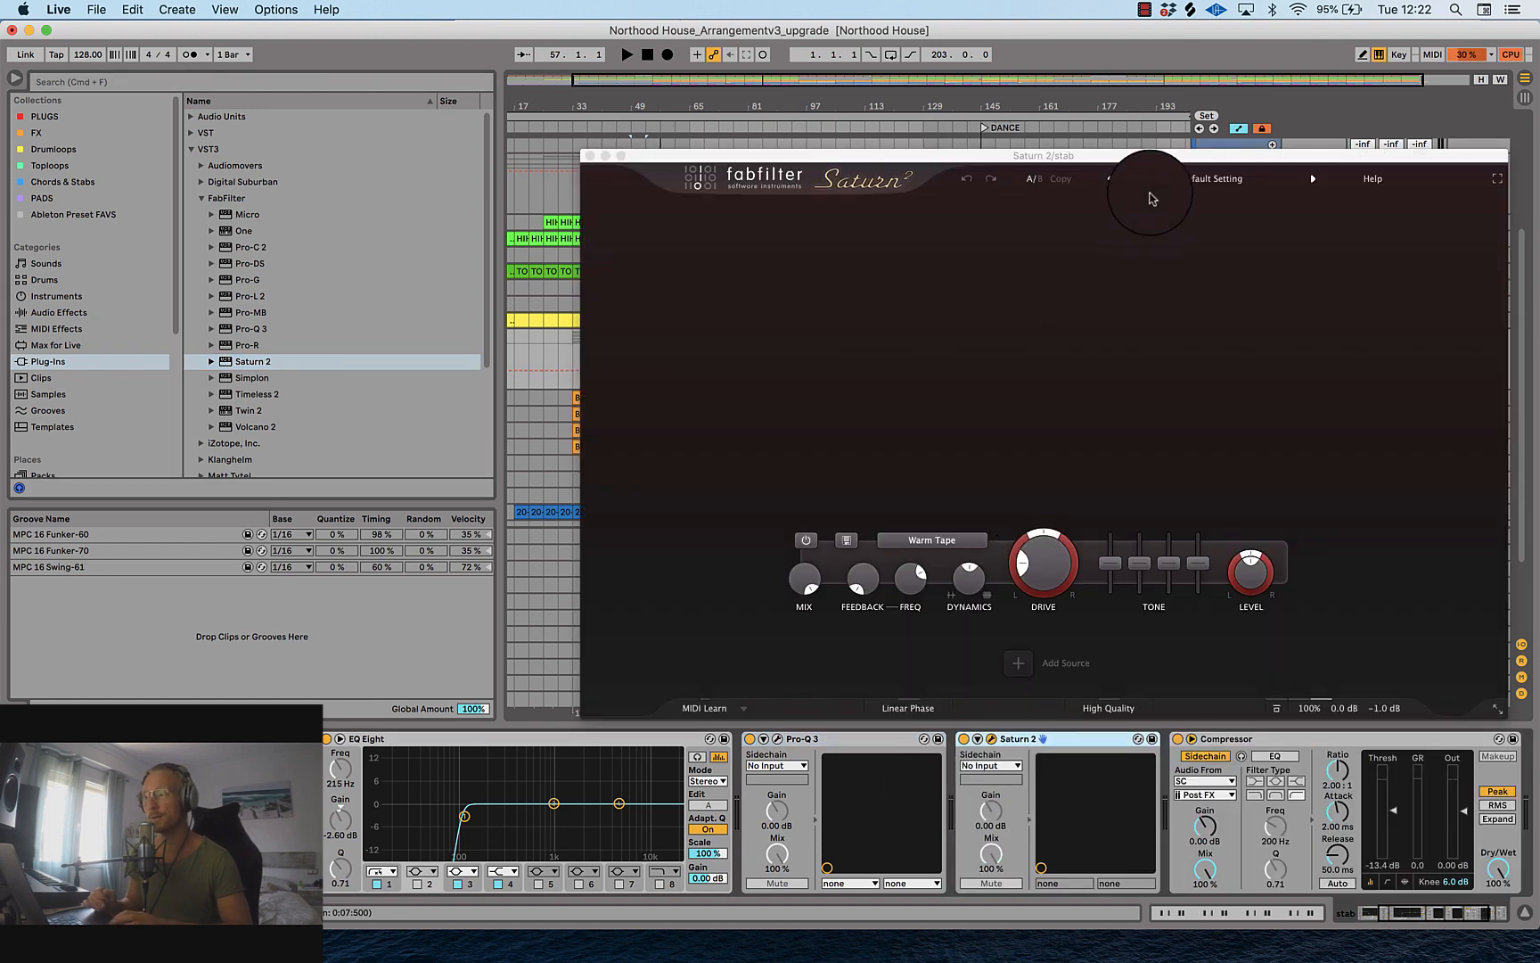
Step: Load the Saturate and Color O preset from Saturn 2's Color category on the stab group
click(1190, 178)
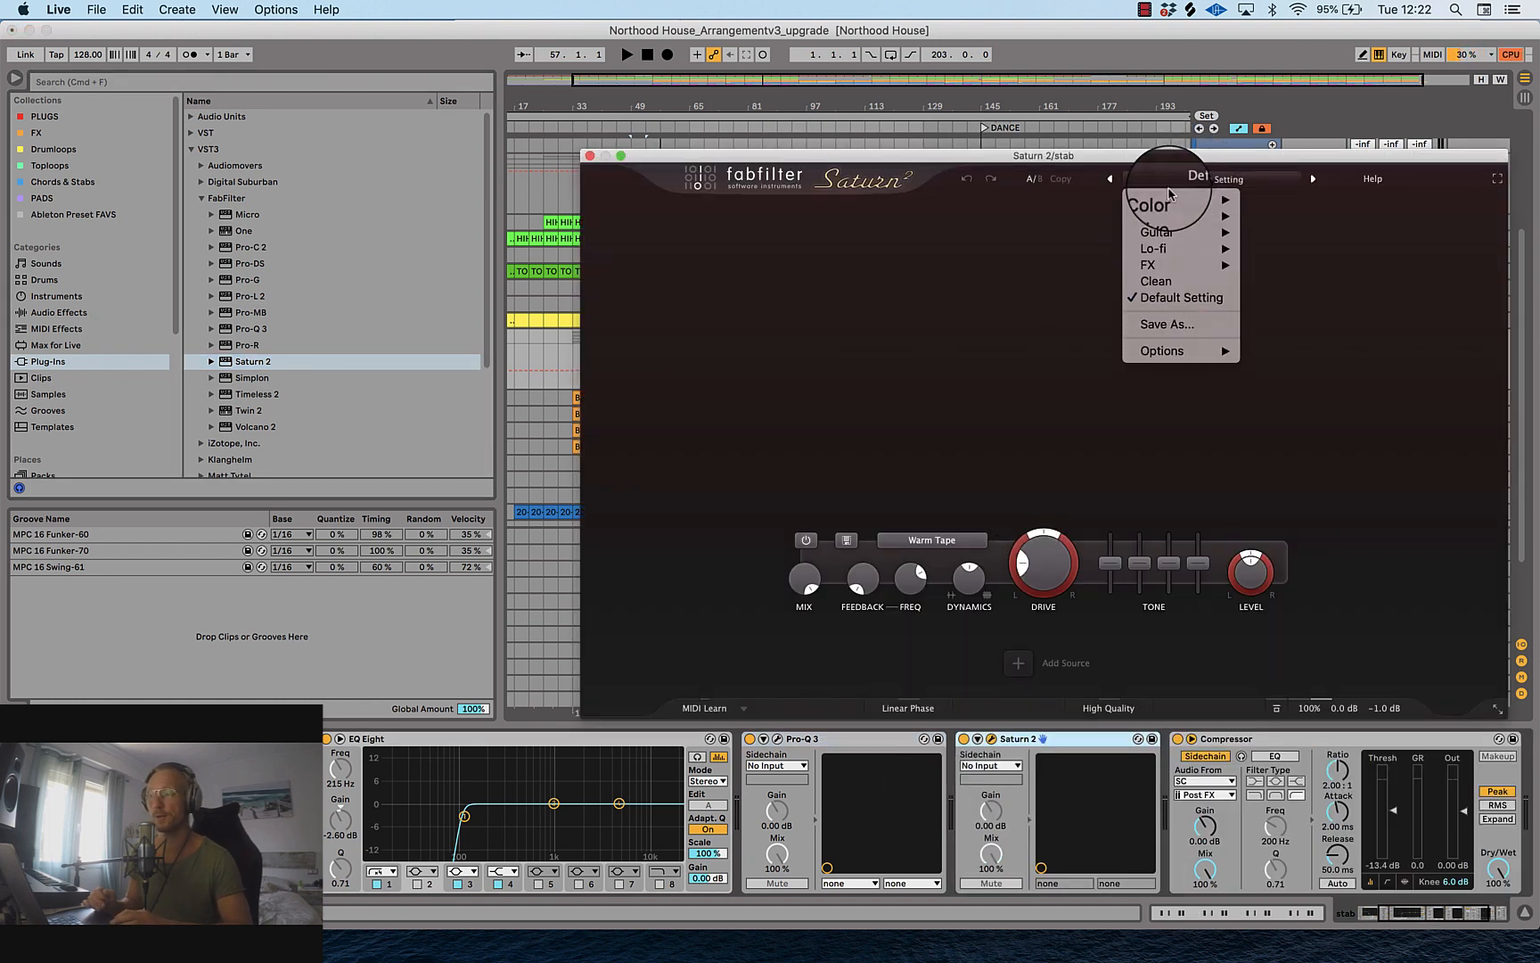
mouse_move(1190, 251)
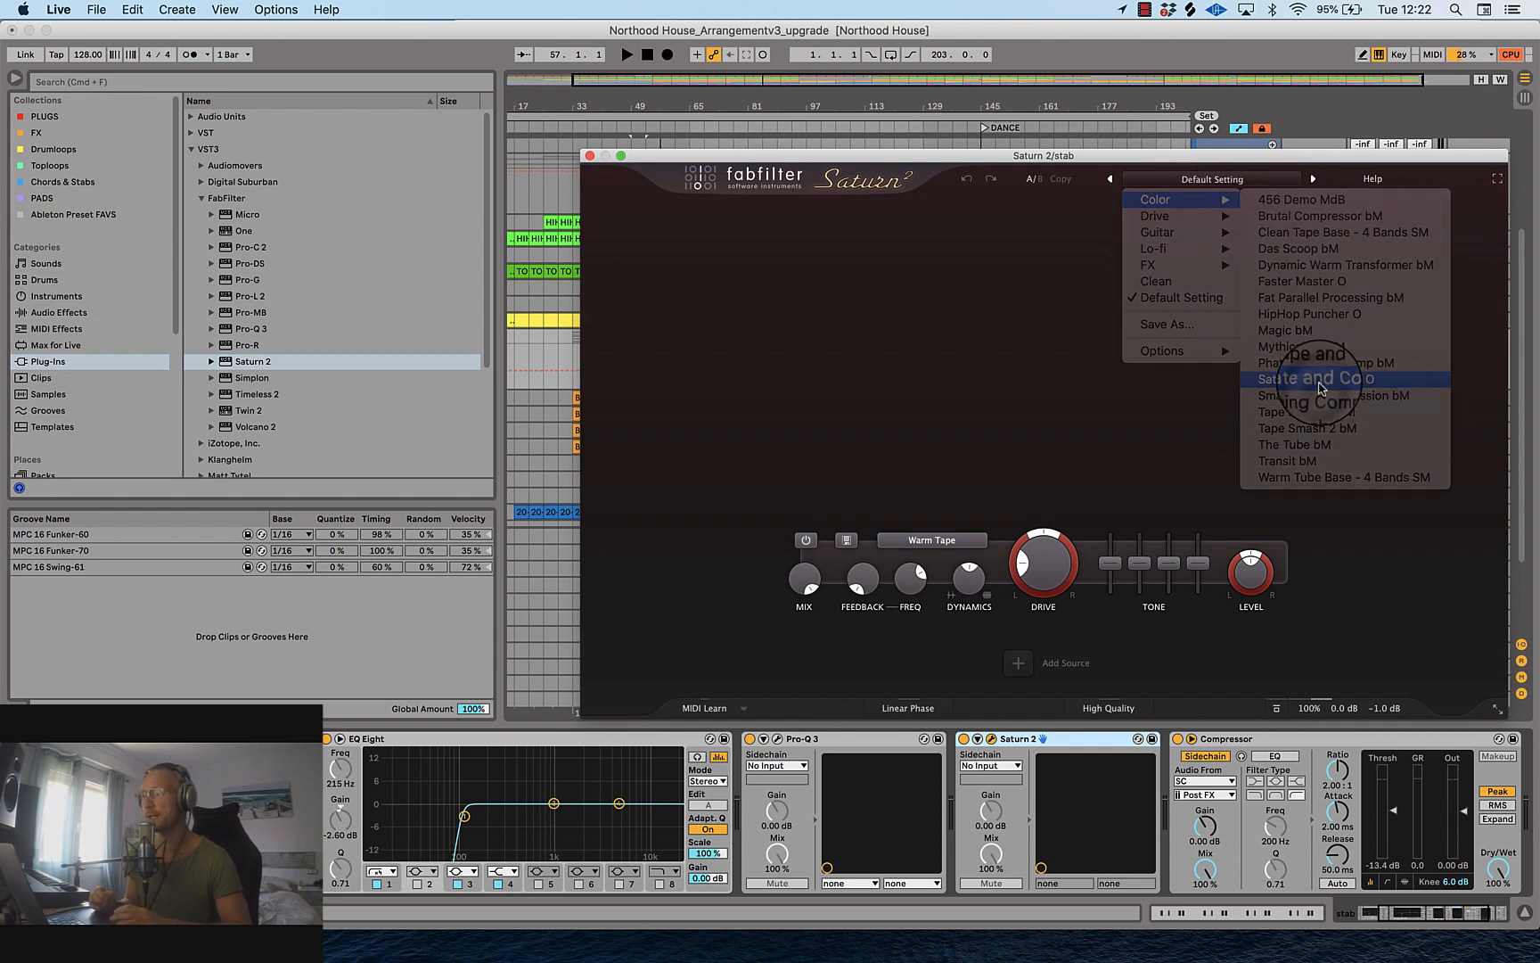
click(1320, 386)
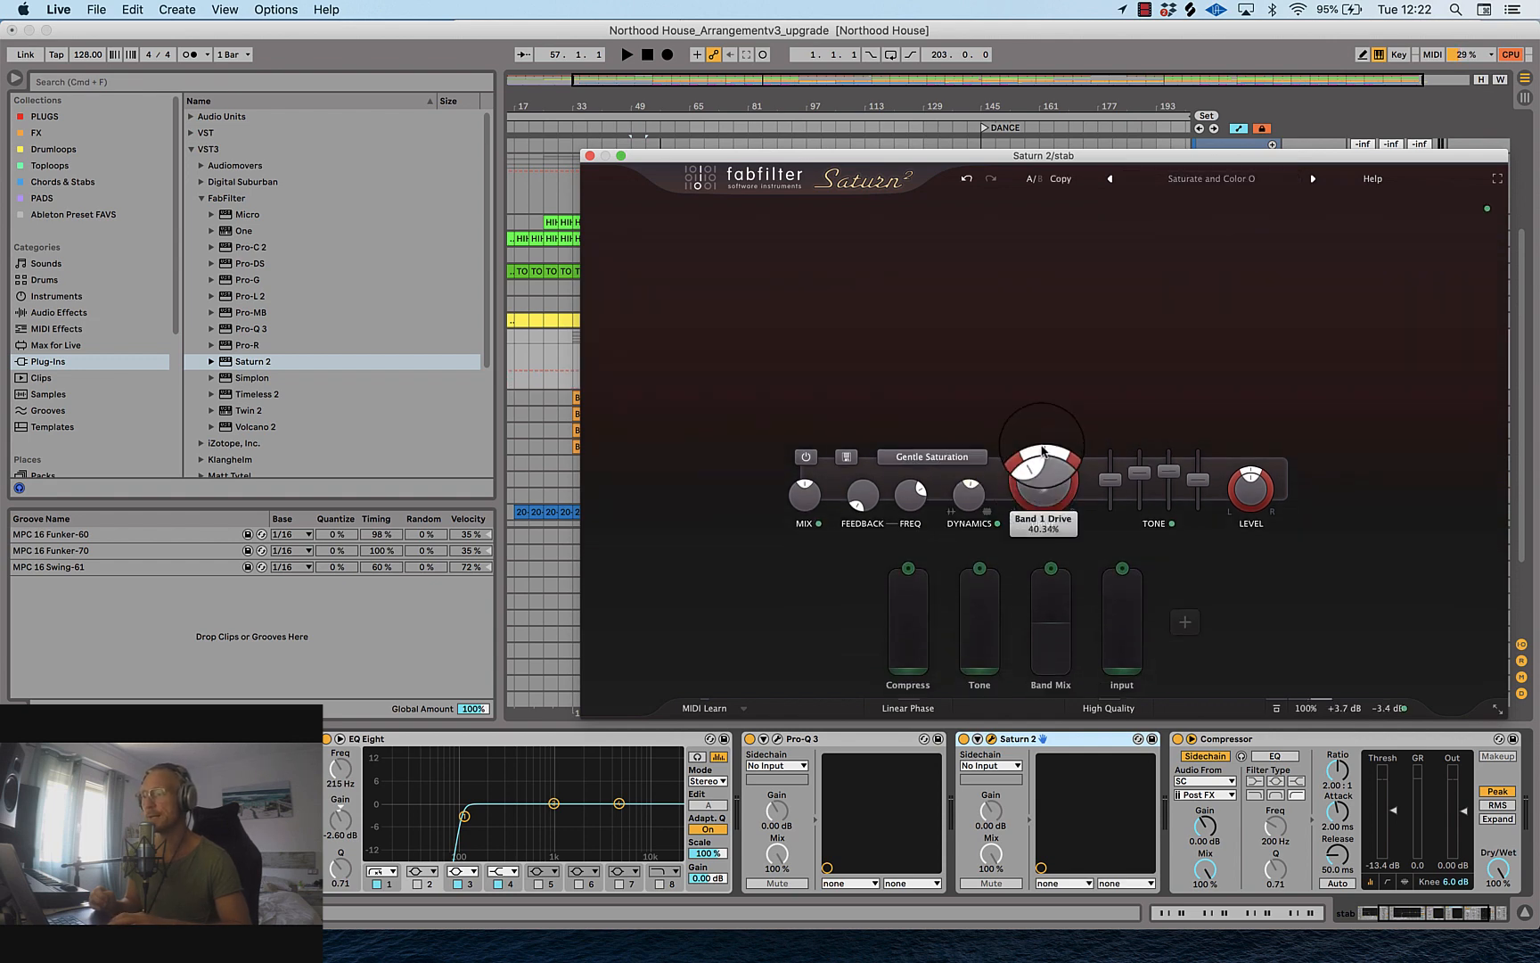
Step: Review band 1's Tube, Amp and Saturation styles keeping Gentle Saturation, lower the band's drive, and close Saturn 2
click(932, 456)
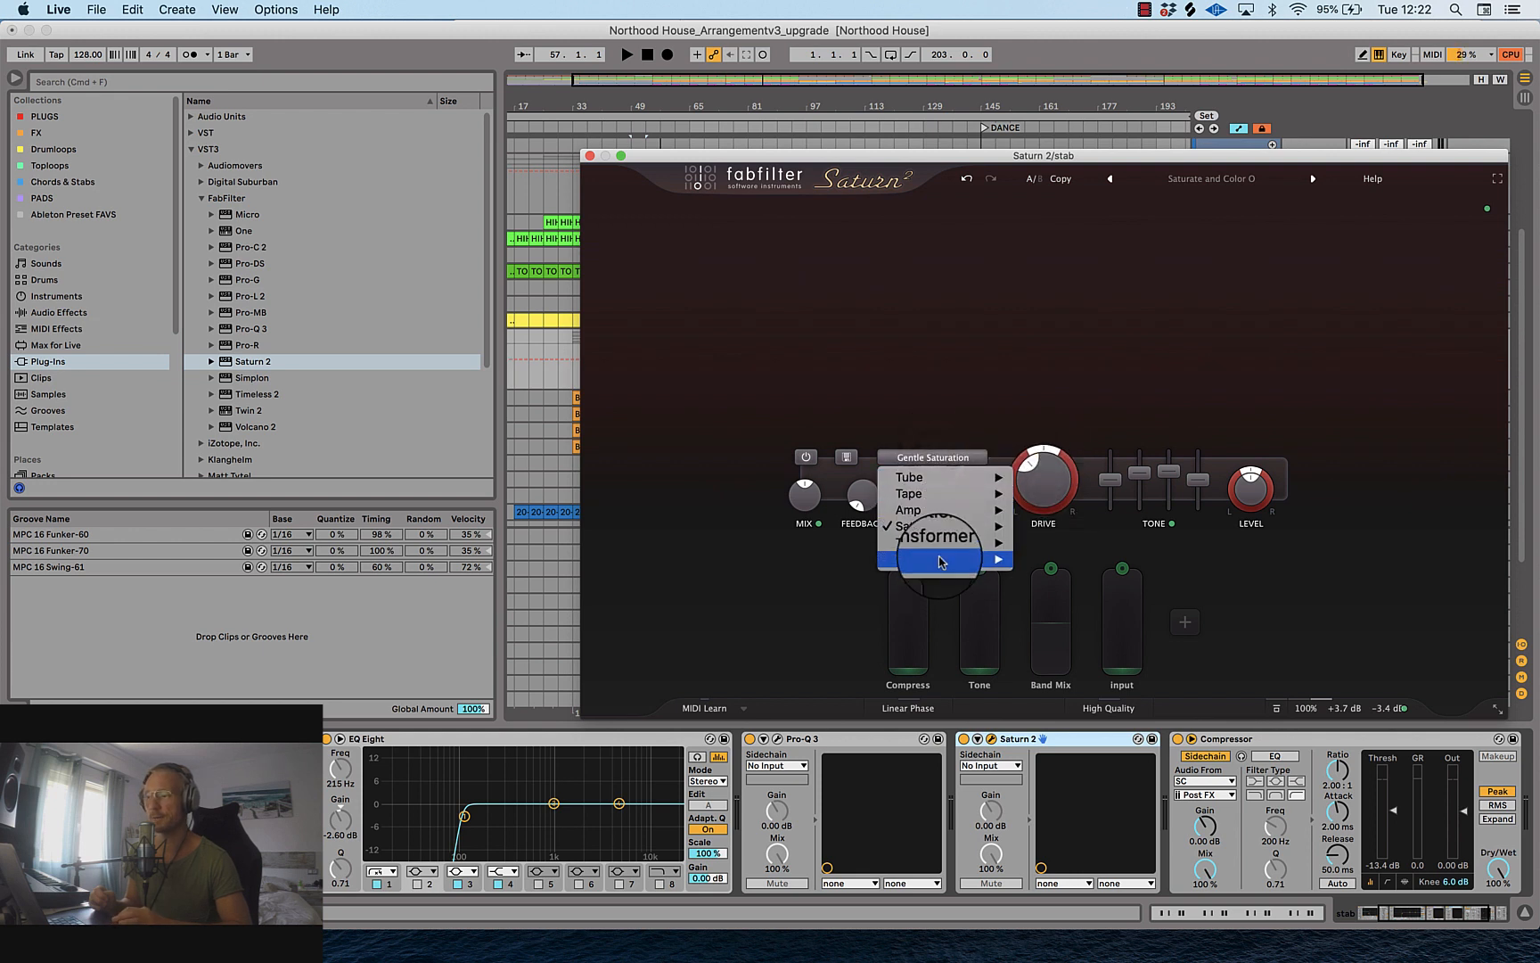
mouse_move(941, 483)
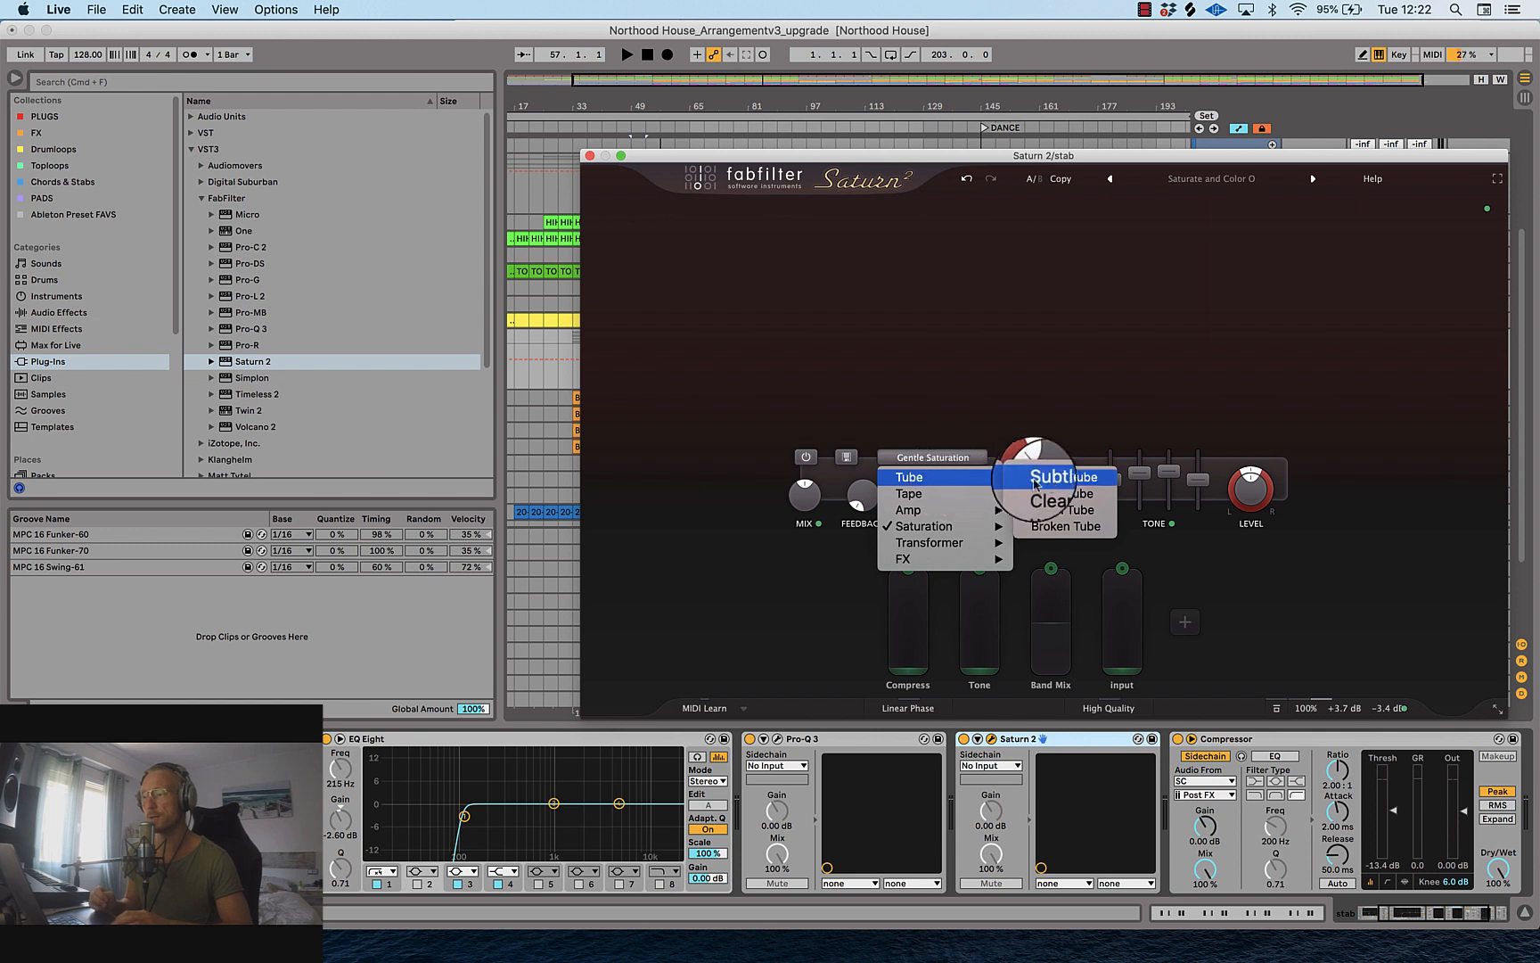
mouse_move(979, 517)
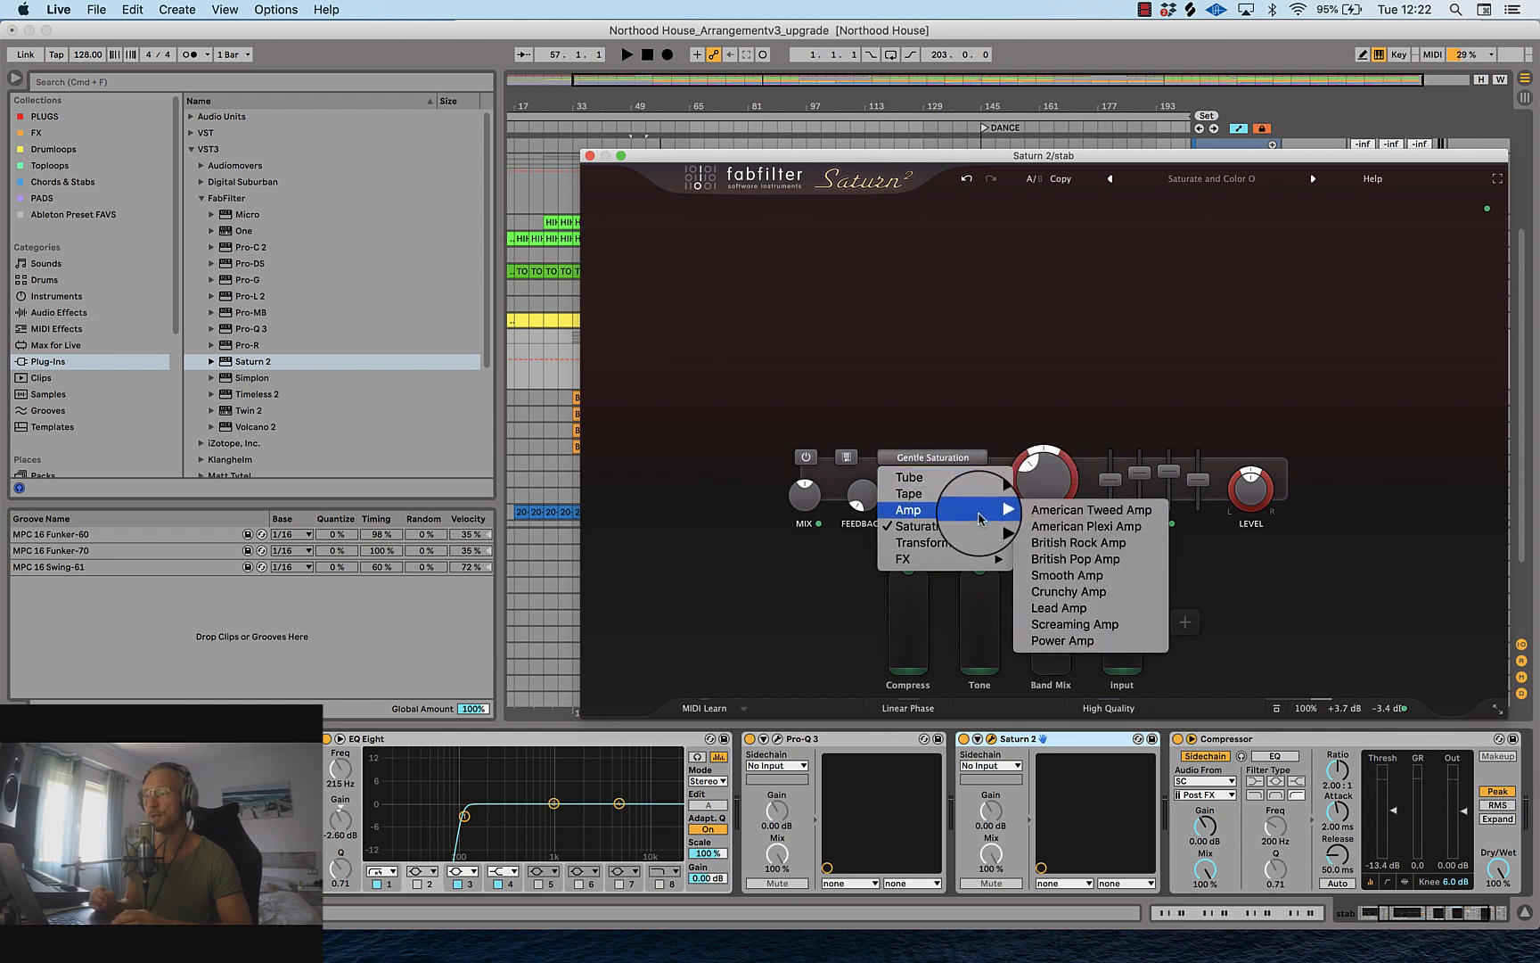
mouse_move(927, 526)
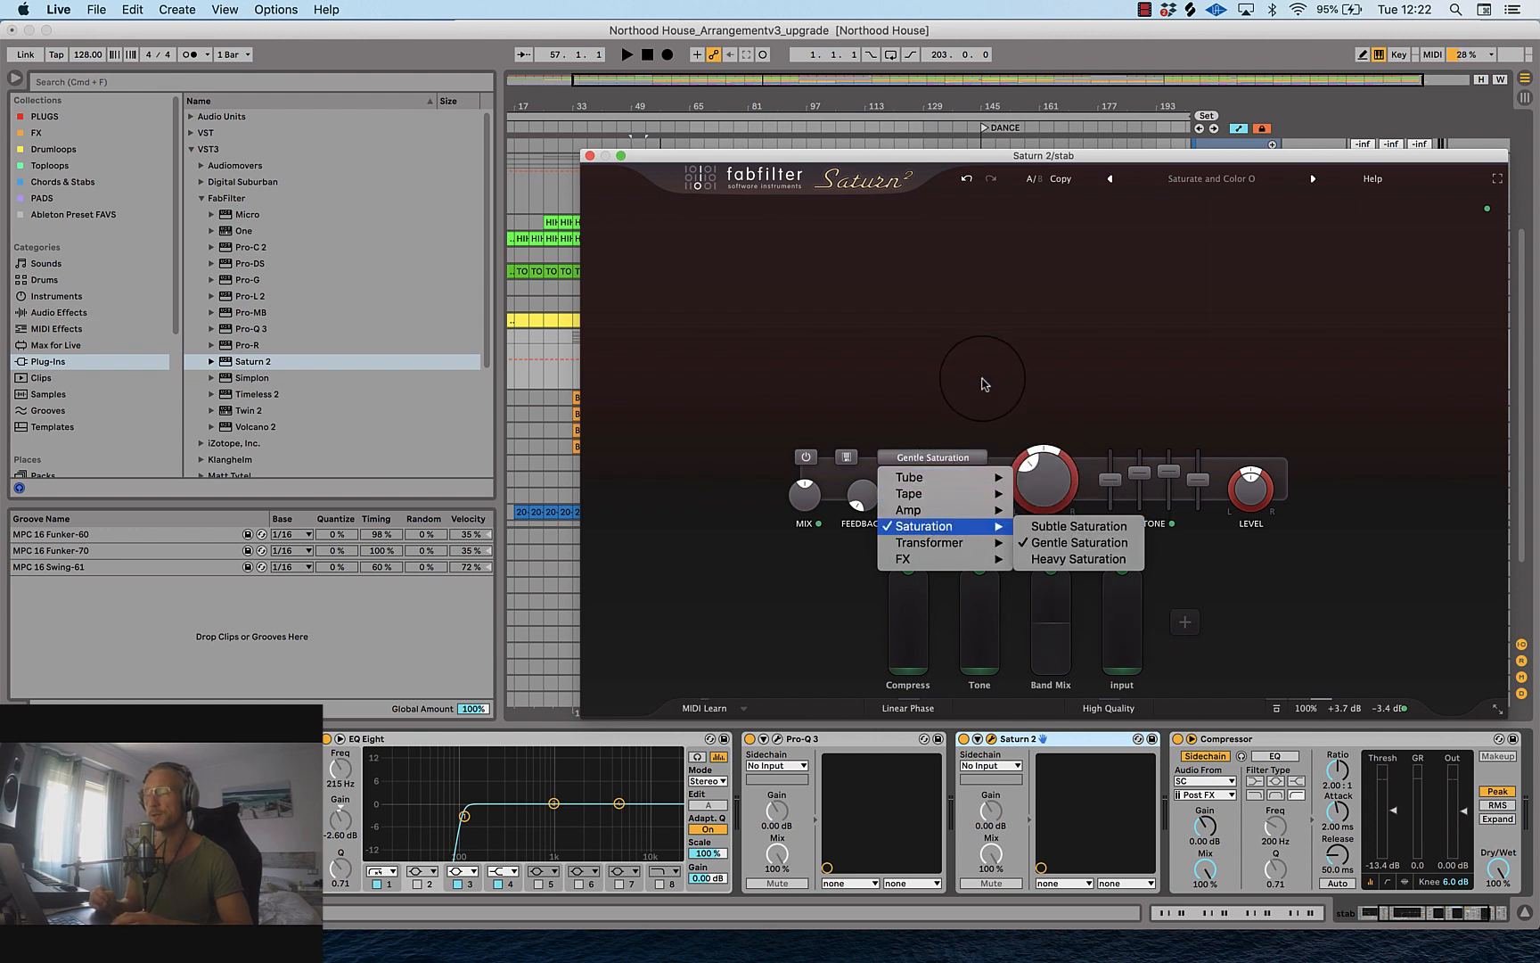
click(983, 384)
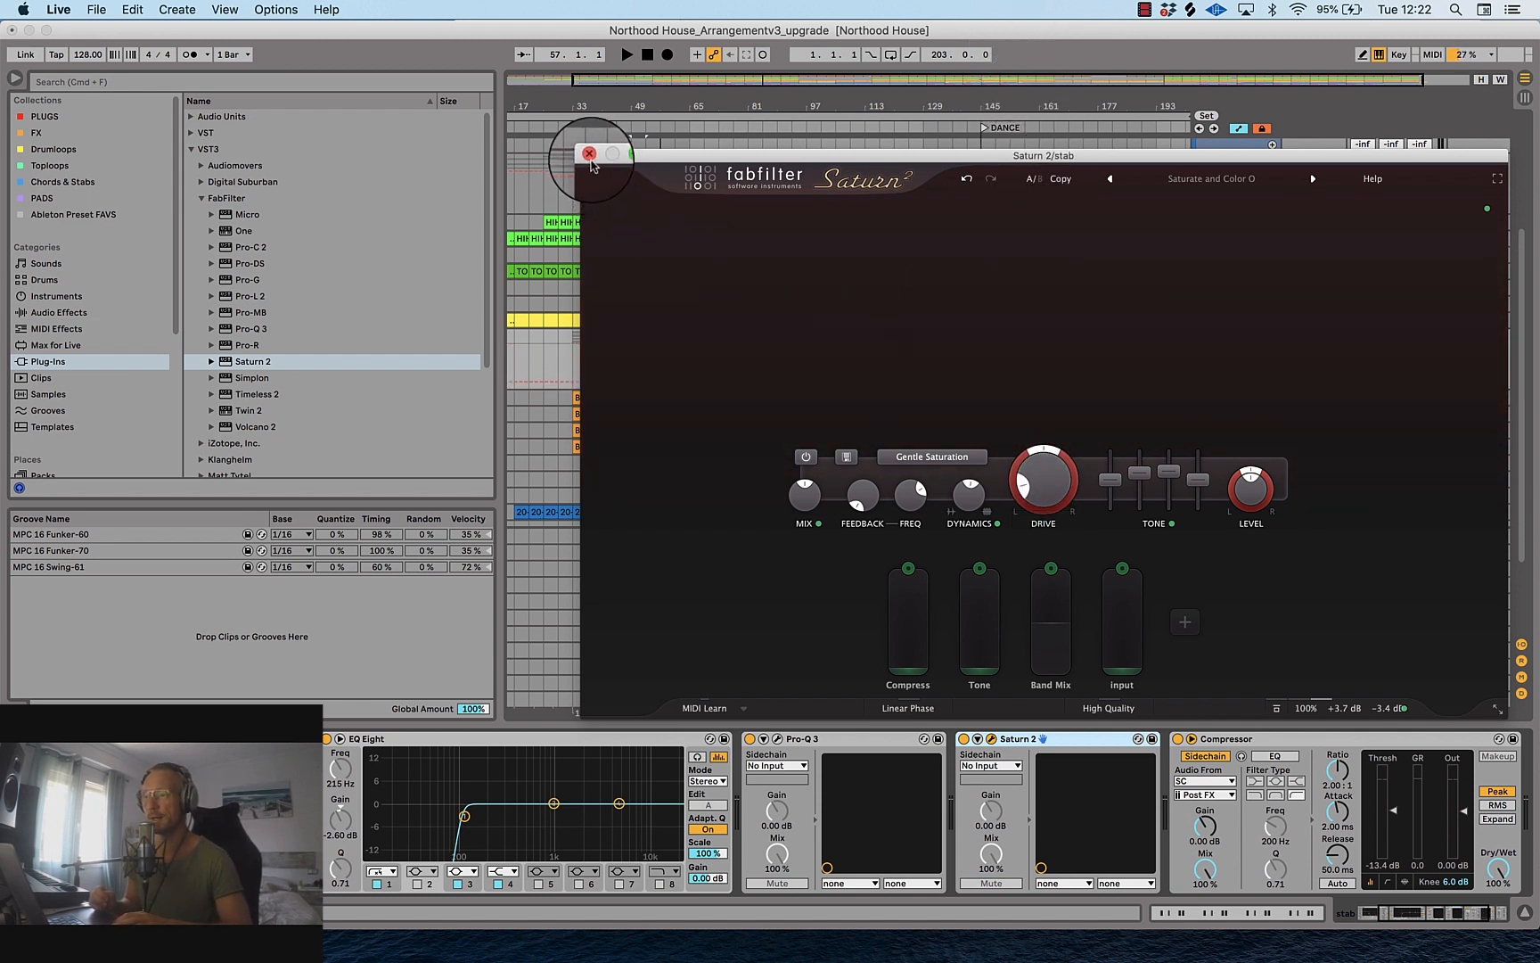
click(589, 156)
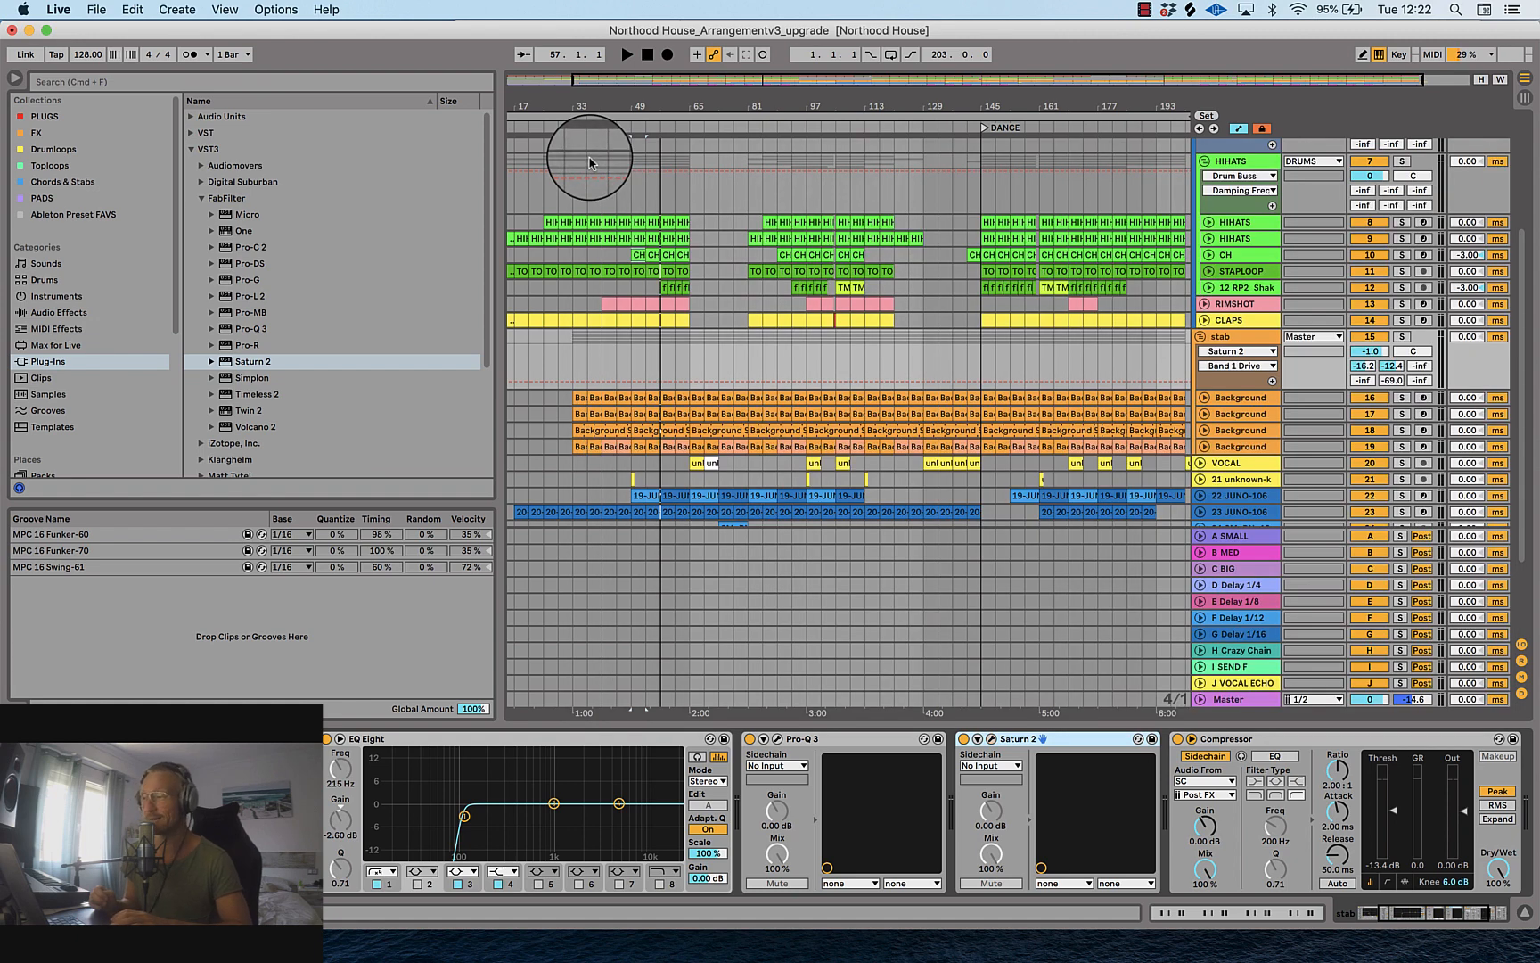